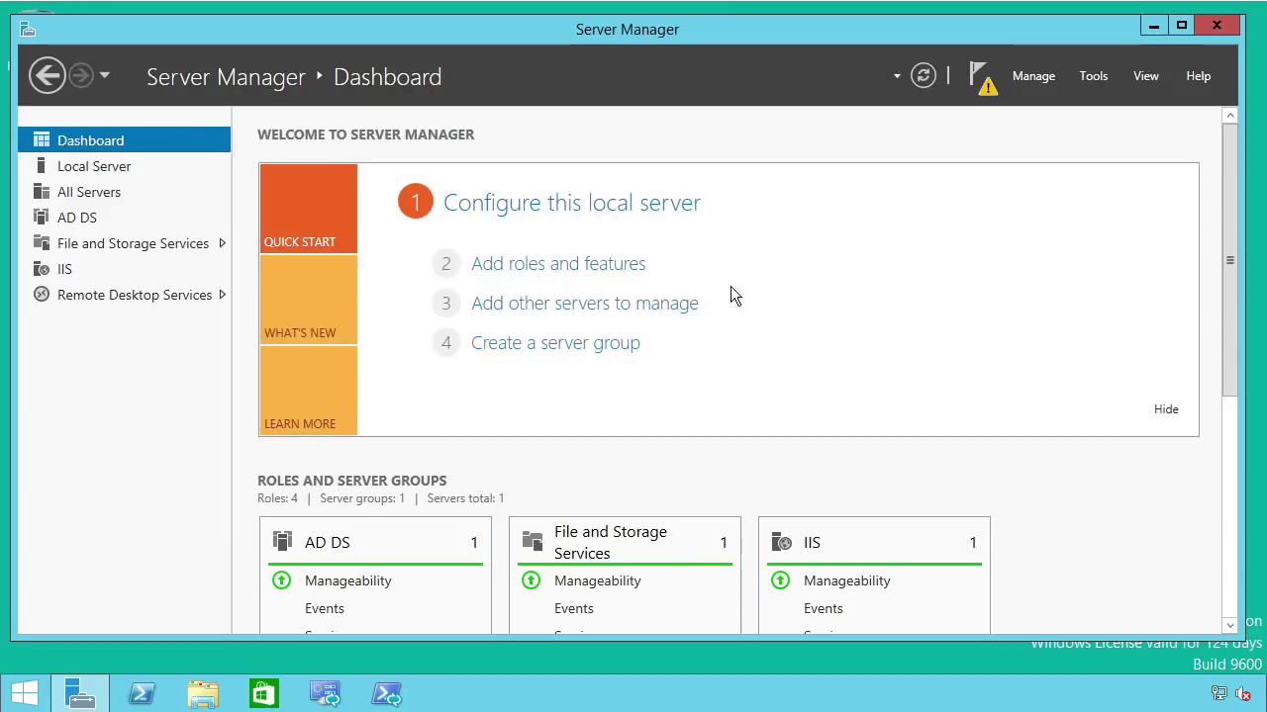
{"action": "left_click", "coordinate": [528, 266]}
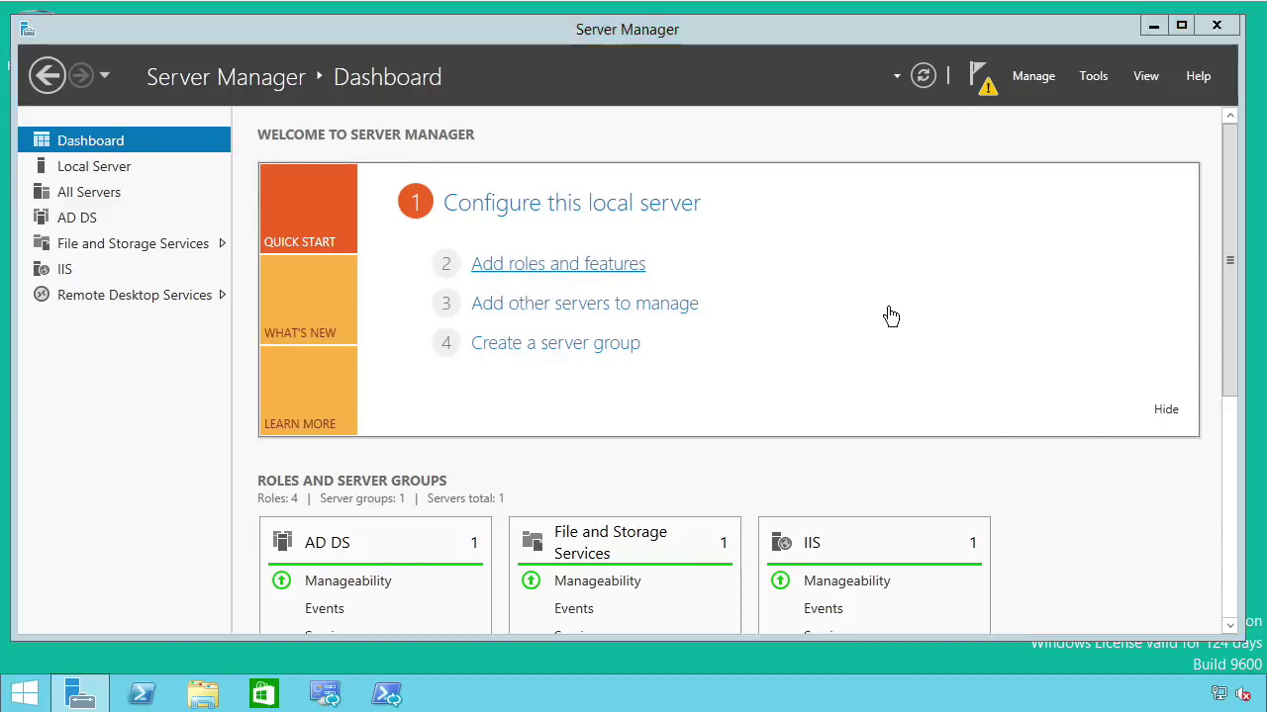
{"action": "left_click_drag", "start_coordinate": [532, 145], "coordinate": [546, 105]}
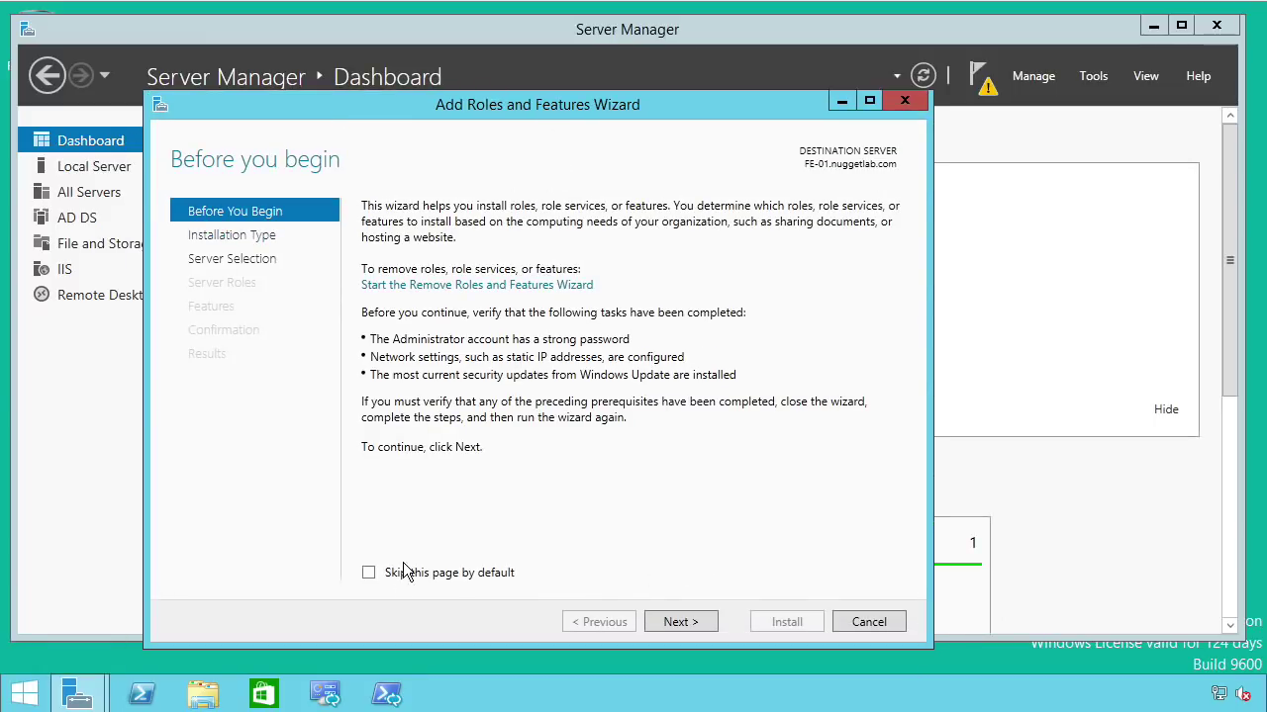
{"action": "left_click", "coordinate": [369, 573]}
{"action": "left_click", "coordinate": [683, 620]}
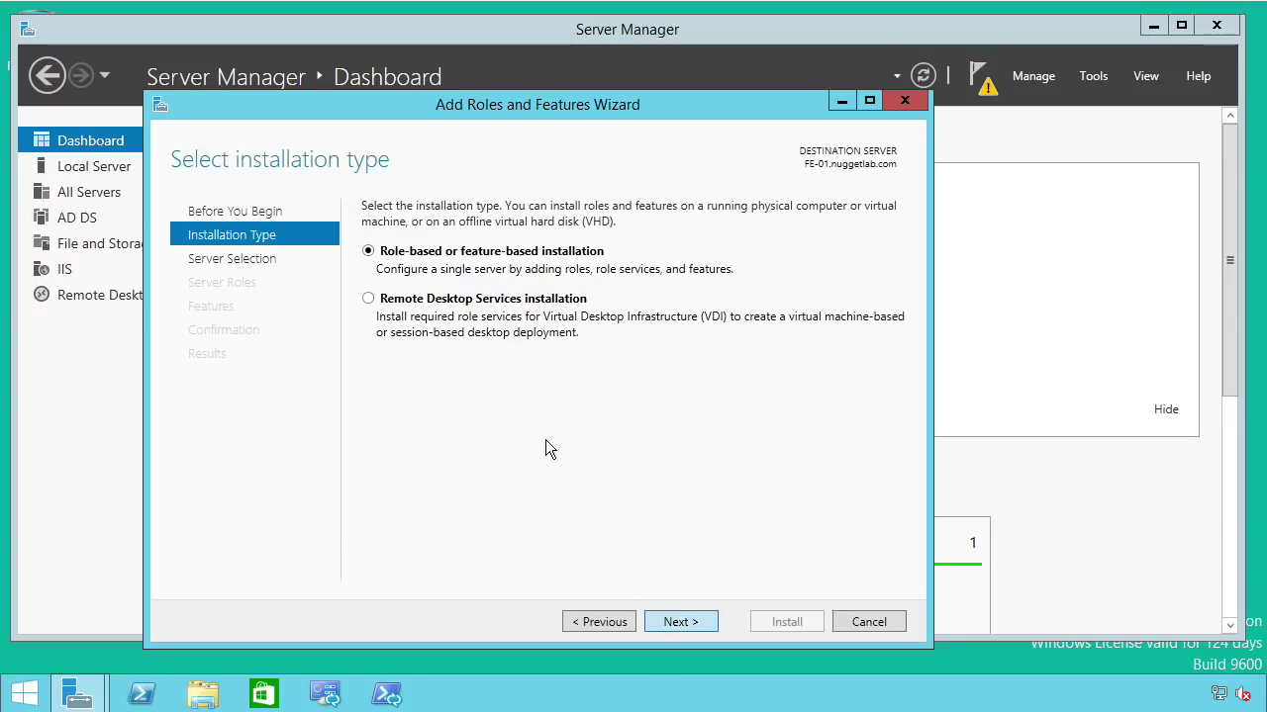
{"action": "left_click", "coordinate": [679, 621]}
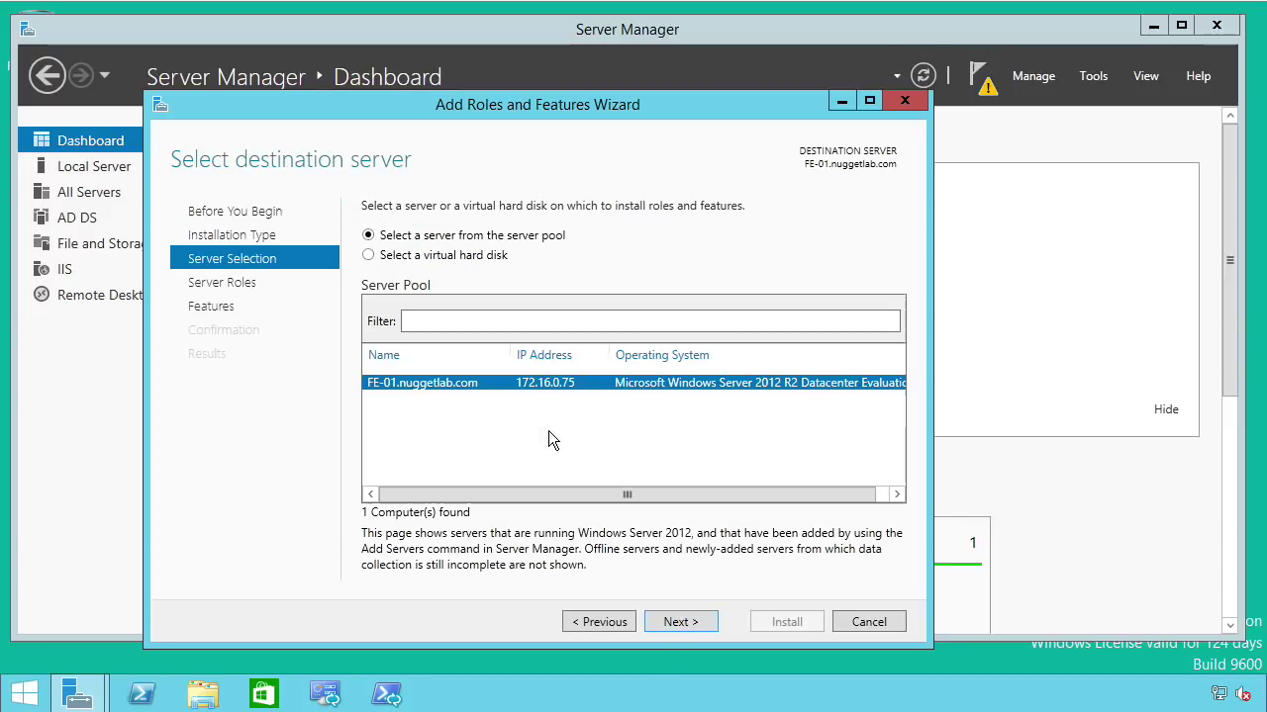
{"action": "left_click", "coordinate": [693, 622]}
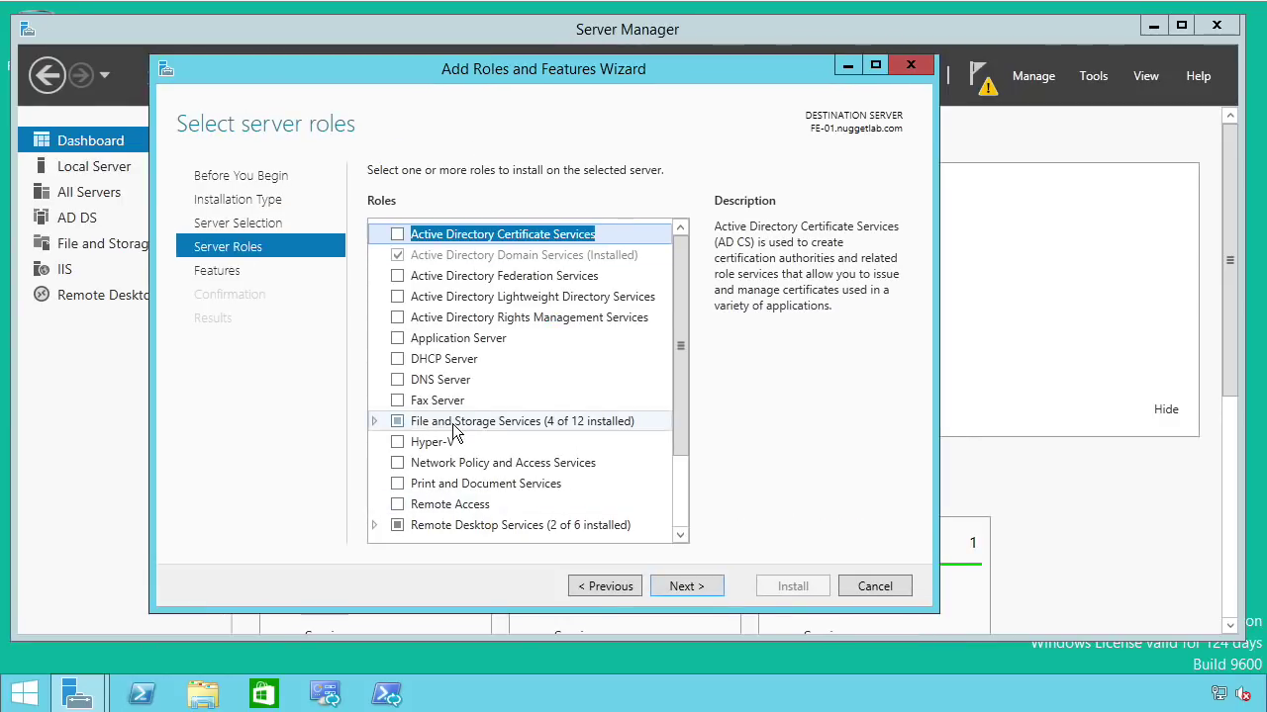
{"action": "double_click", "coordinate": [490, 425]}
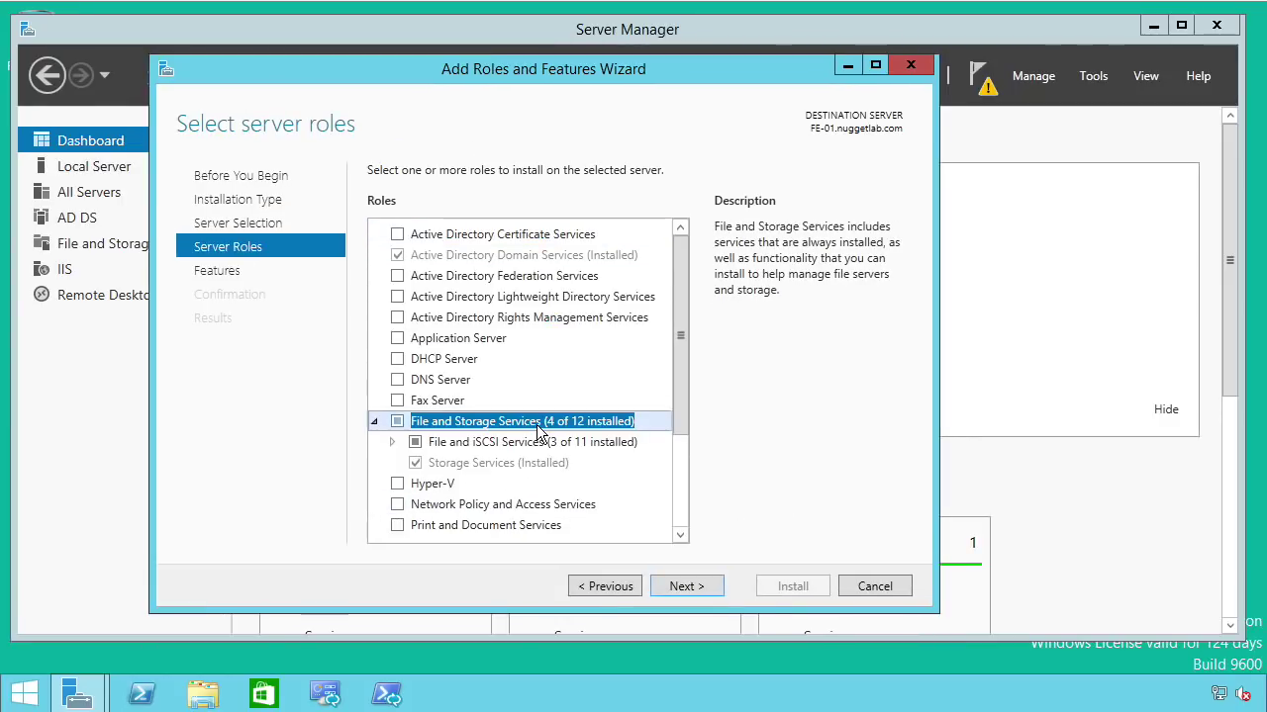
{"action": "left_click", "coordinate": [390, 442]}
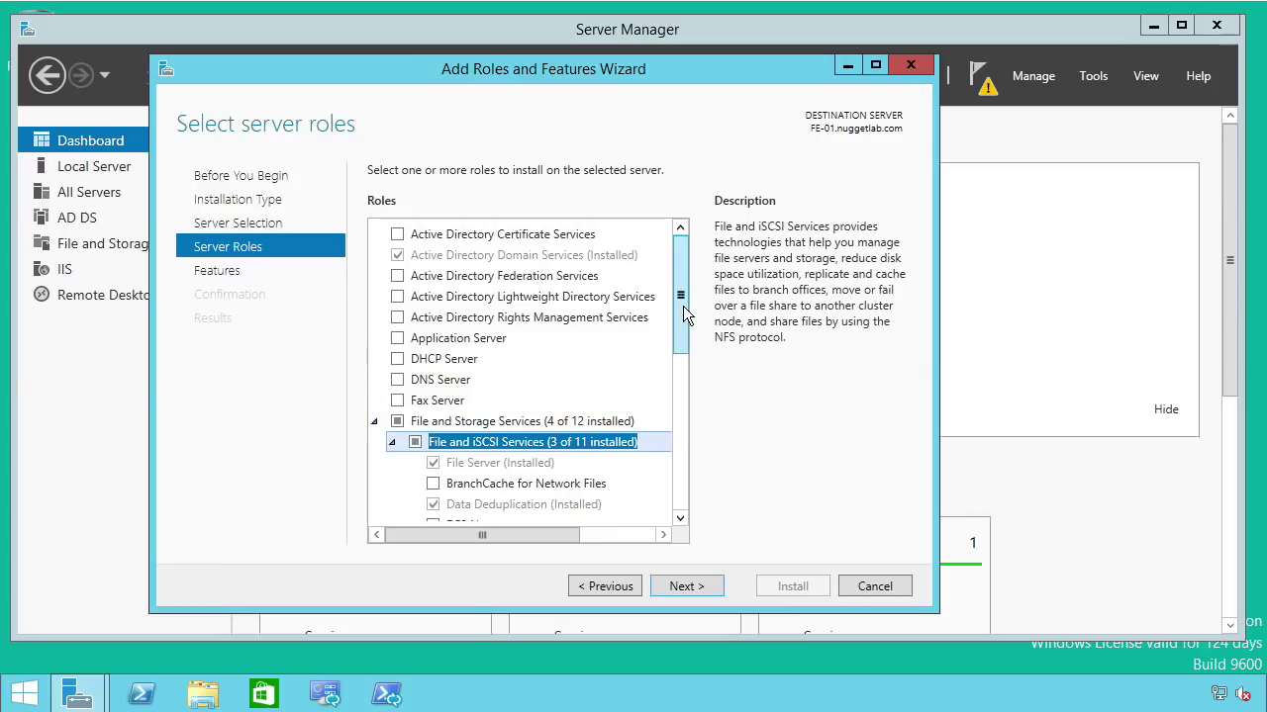
{"action": "left_click_drag", "start_coordinate": [683, 304], "coordinate": [679, 378]}
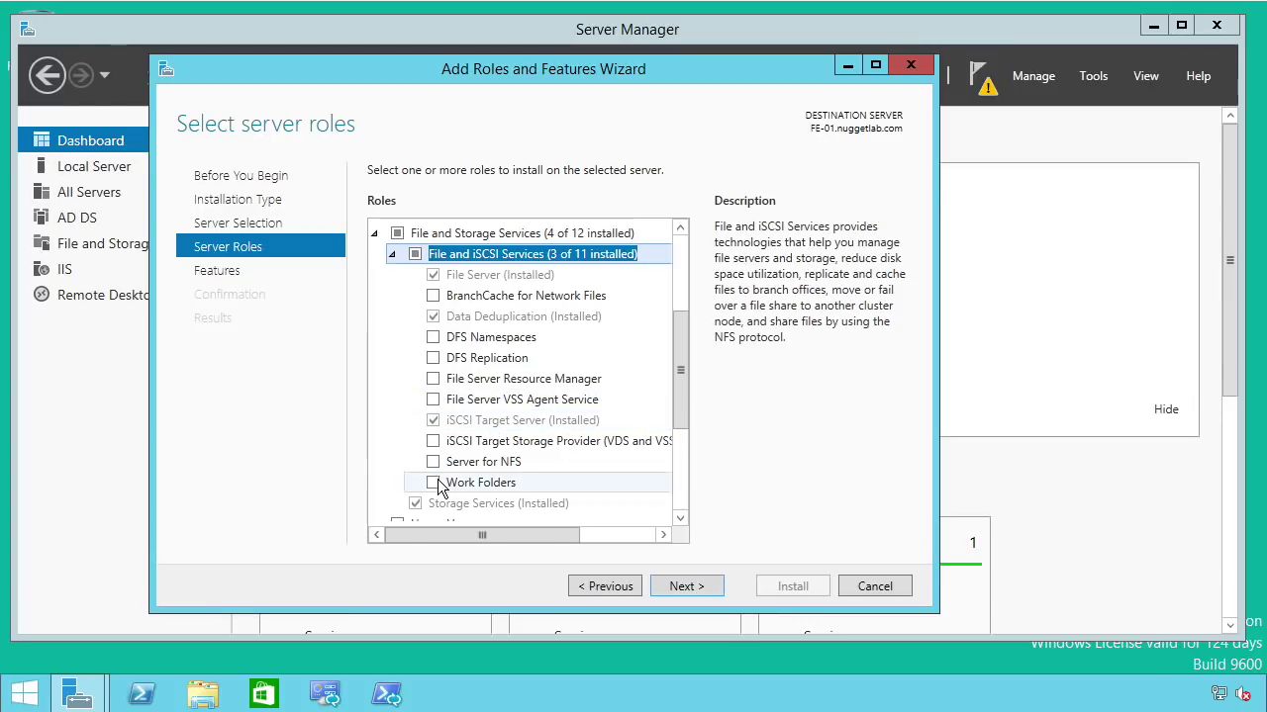
{"action": "left_click", "coordinate": [484, 465]}
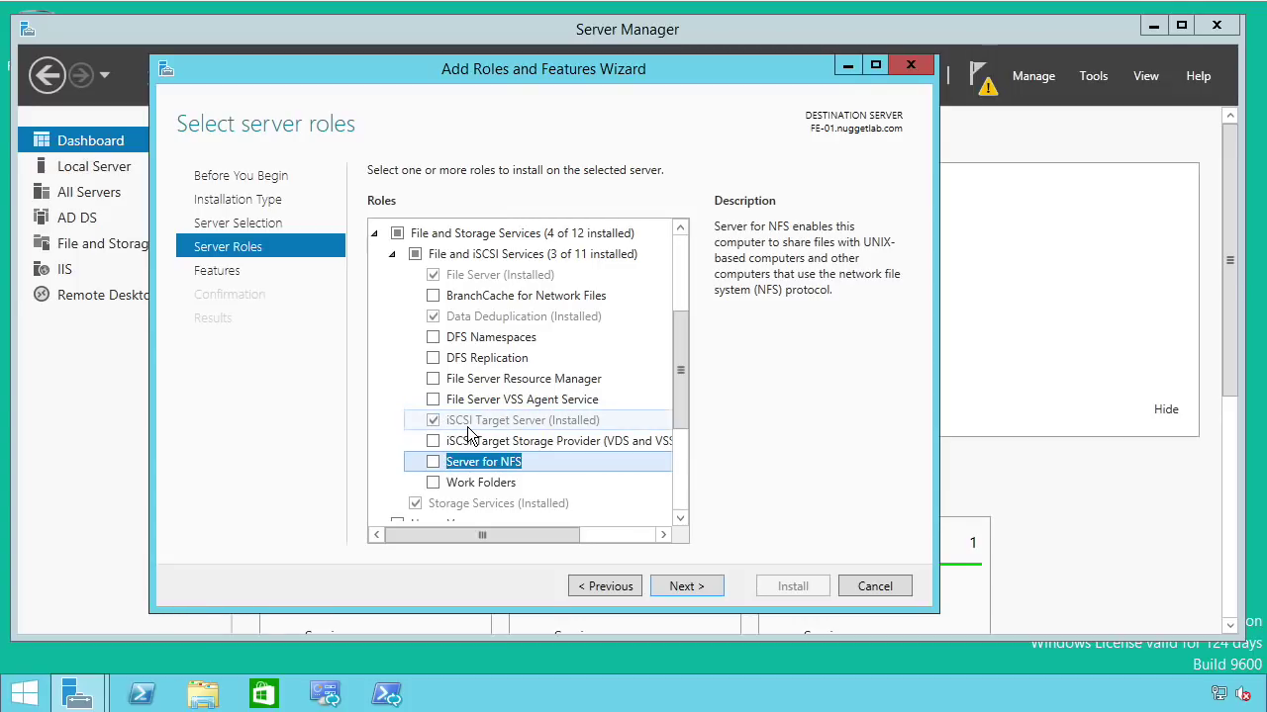
{"action": "left_click", "coordinate": [874, 586]}
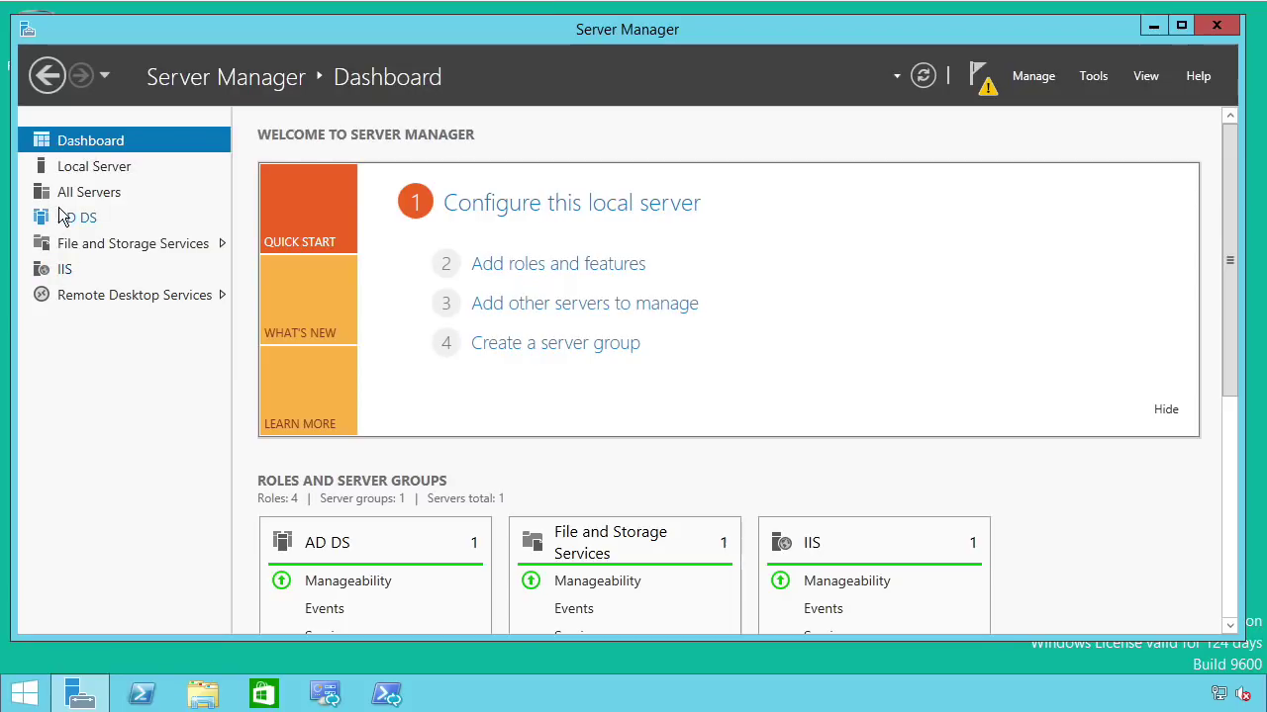
Go to File and Storage Services > iSCSI and check the iSCSI Targets TASKS menu
{"action": "left_click", "coordinate": [61, 246]}
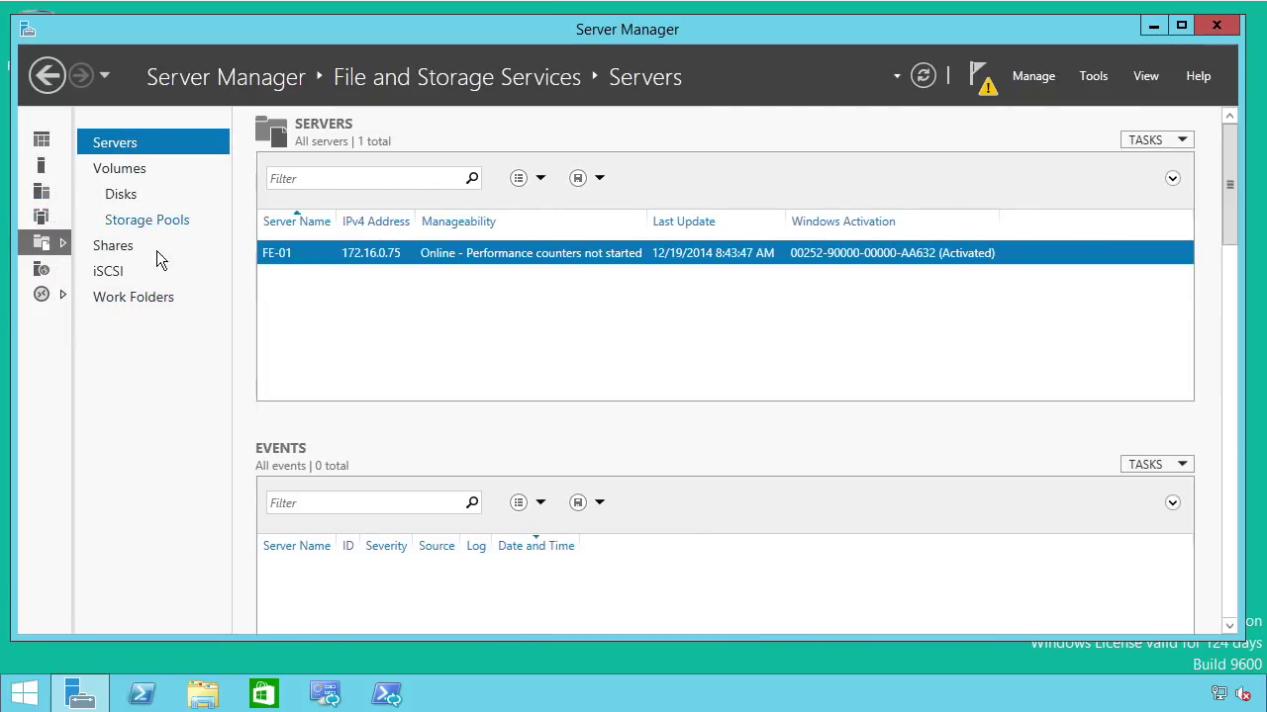
{"action": "left_click", "coordinate": [115, 170]}
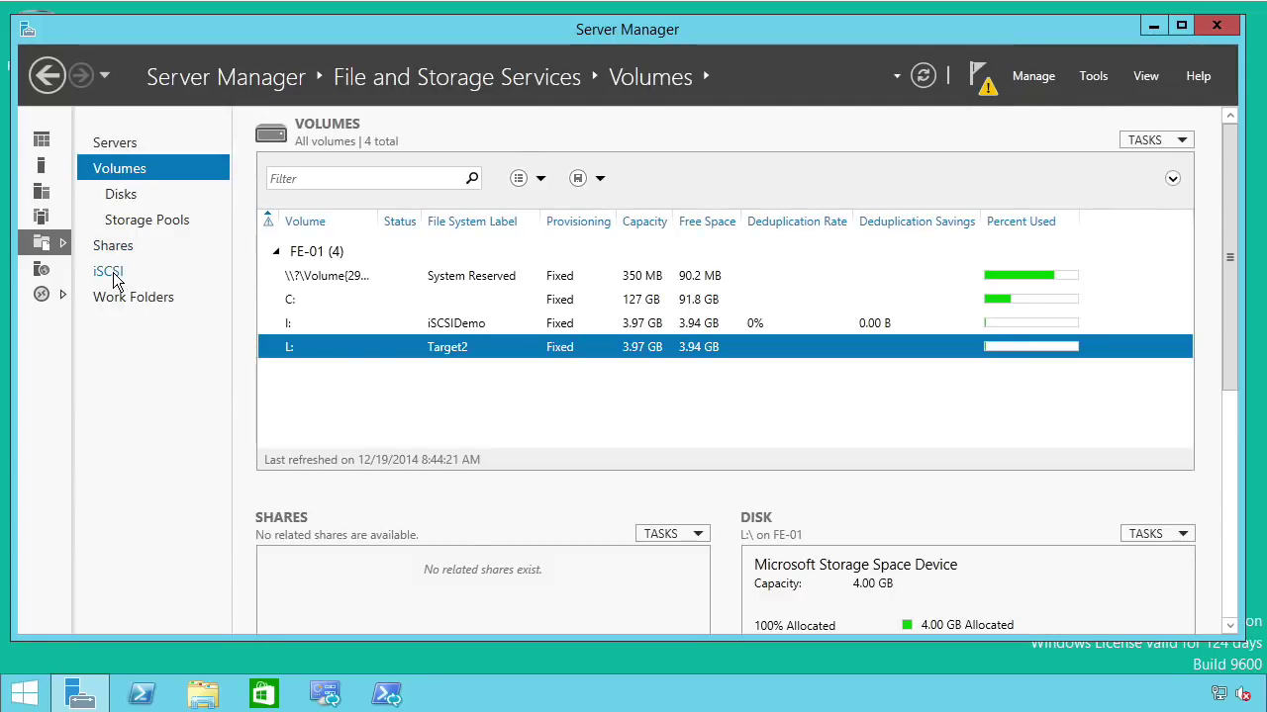
{"action": "left_click", "coordinate": [110, 274]}
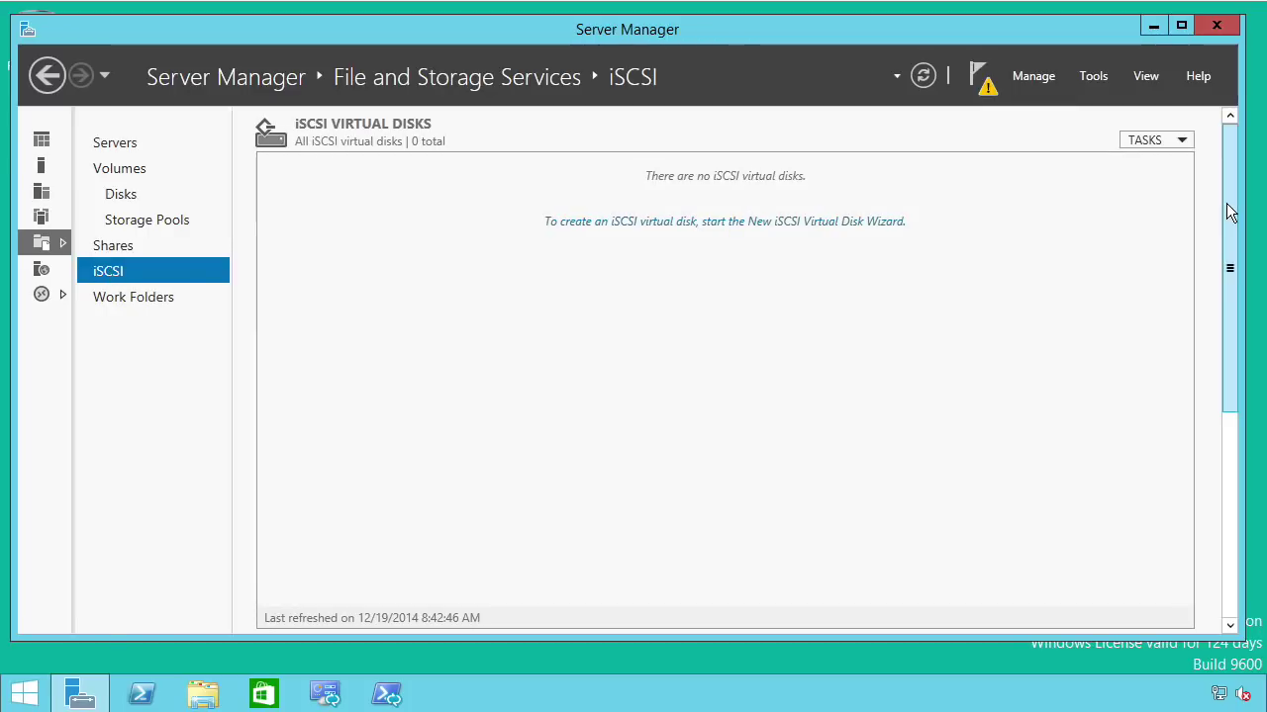
{"action": "left_click_drag", "start_coordinate": [1224, 206], "coordinate": [1238, 445]}
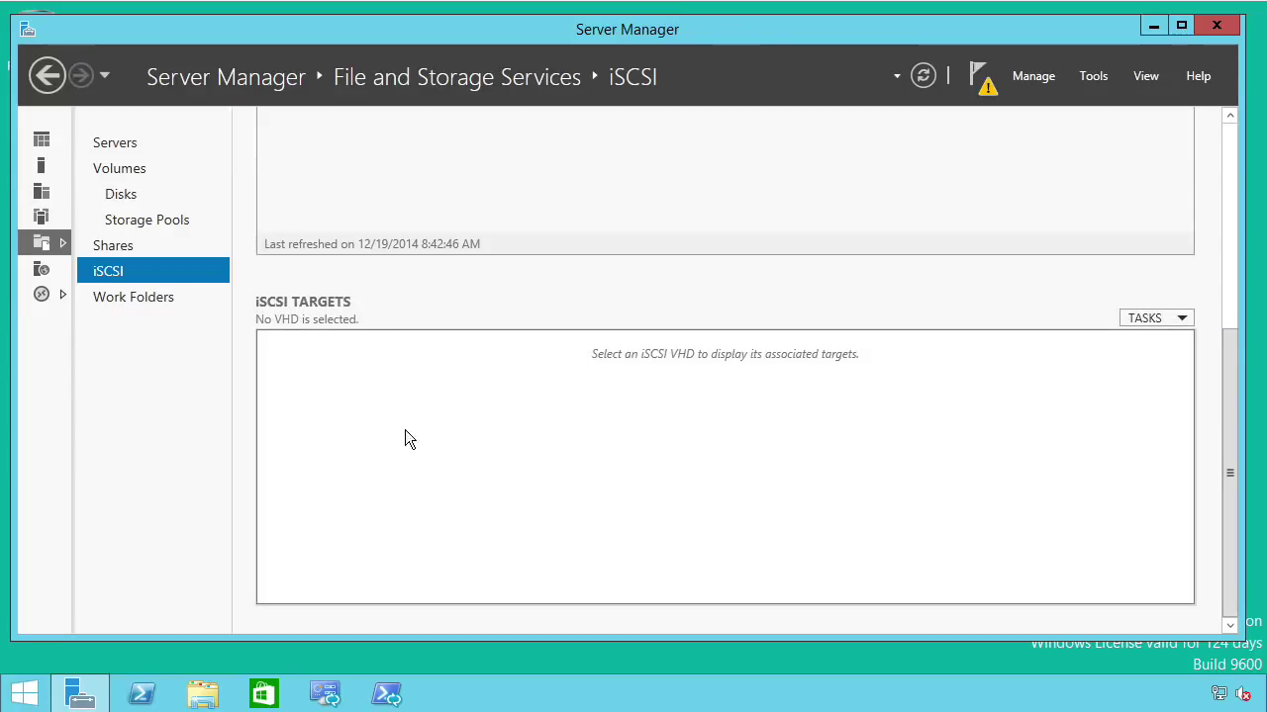
{"action": "left_click", "coordinate": [1182, 321]}
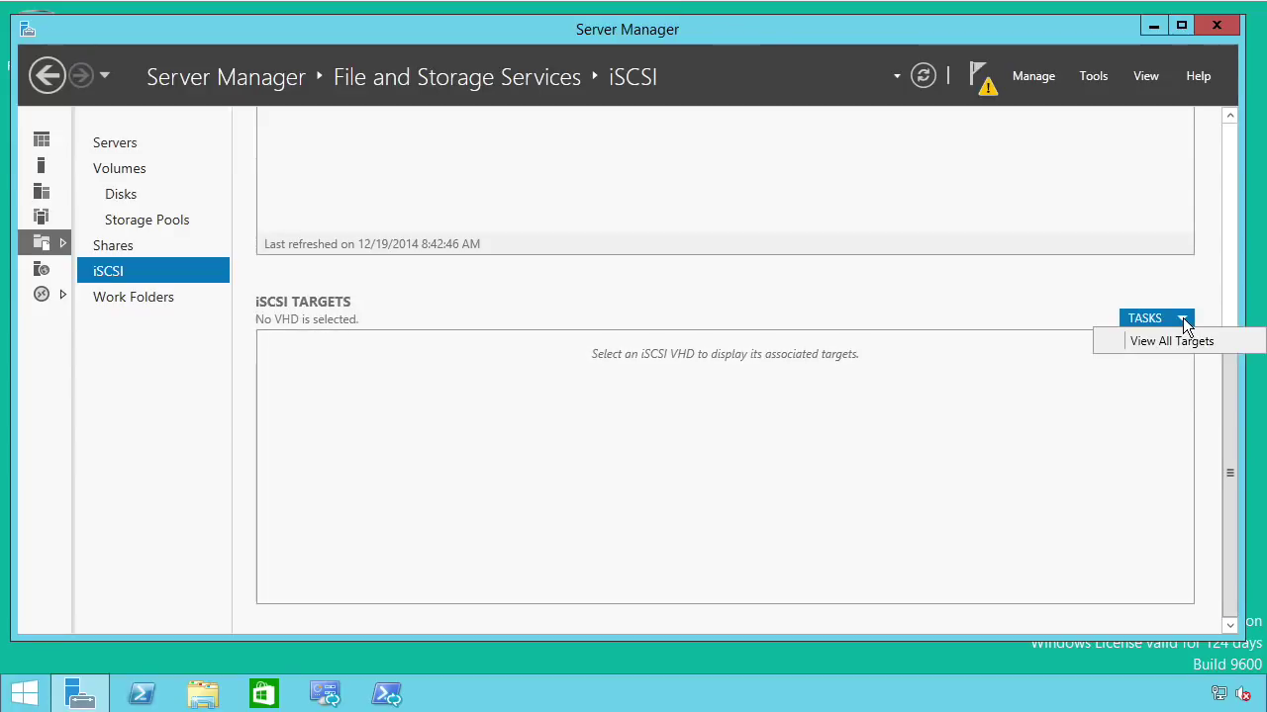
{"action": "left_click_drag", "start_coordinate": [1229, 473], "coordinate": [1187, 173]}
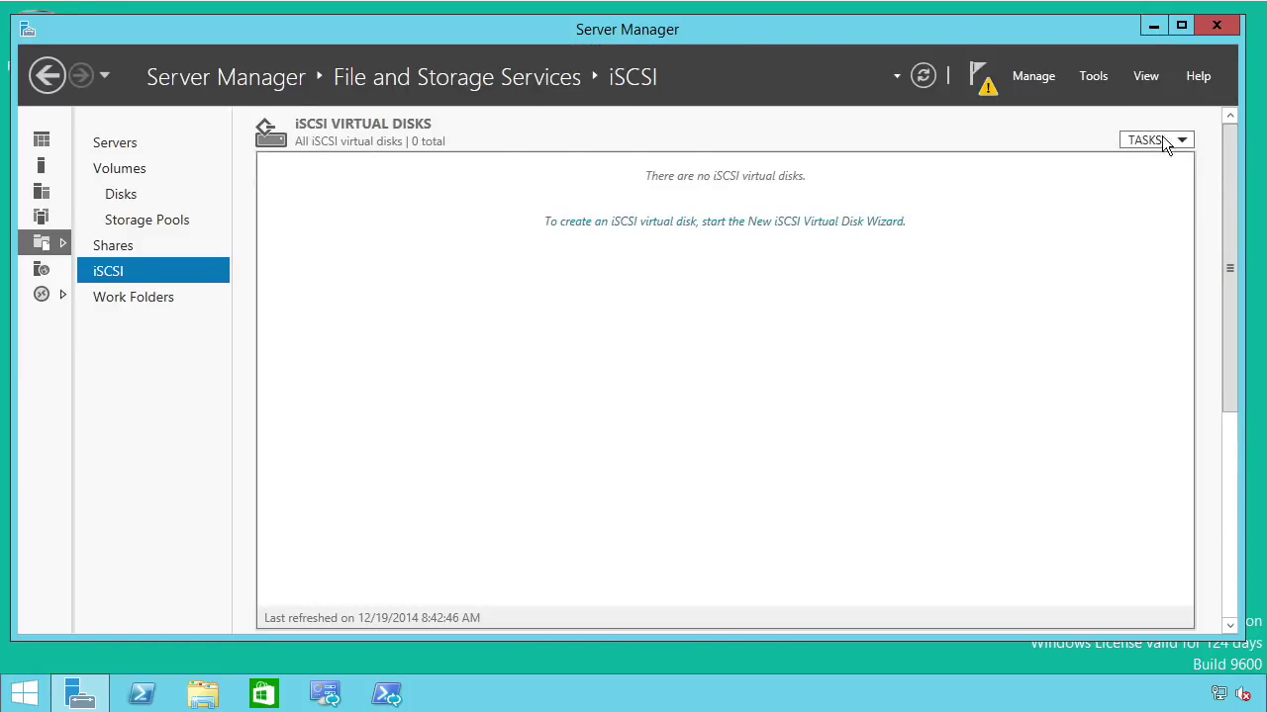
Launch the New iSCSI Virtual Disk wizard and select volume I: as its storage location
{"action": "left_click", "coordinate": [1180, 139]}
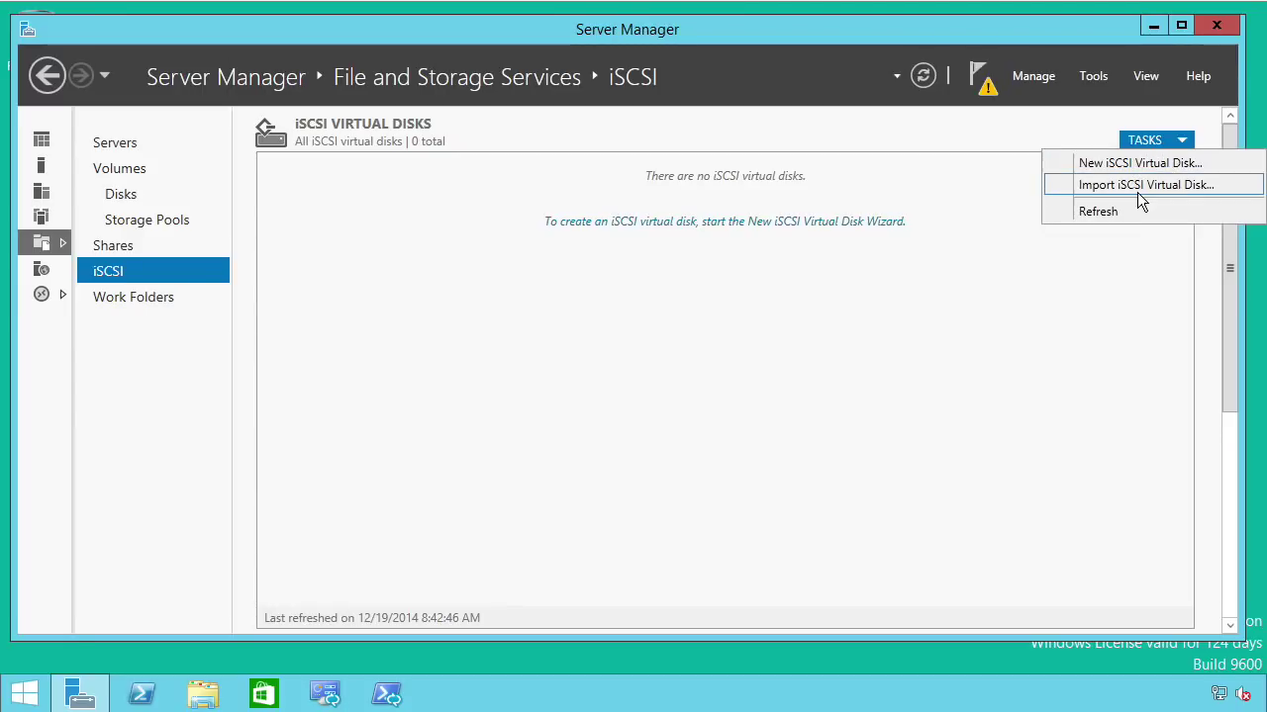
{"action": "left_click", "coordinate": [1163, 171]}
{"action": "left_click_drag", "start_coordinate": [651, 173], "coordinate": [670, 31]}
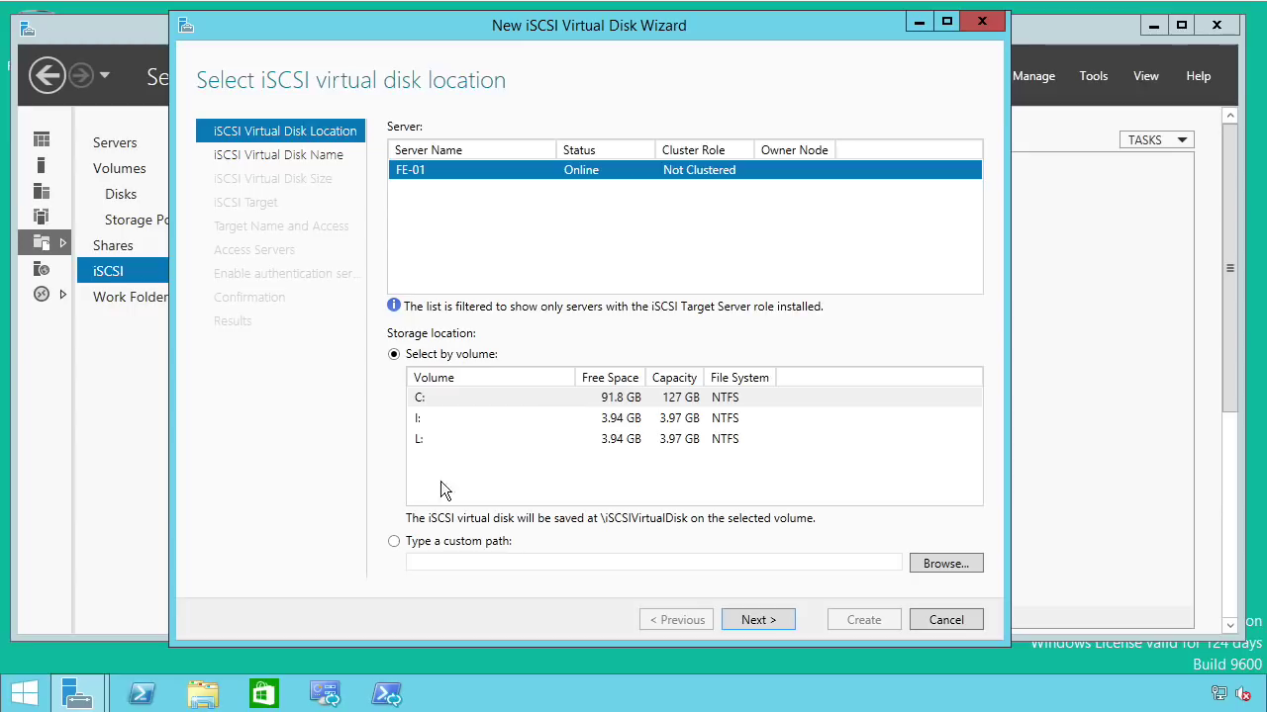
{"action": "left_click", "coordinate": [450, 421]}
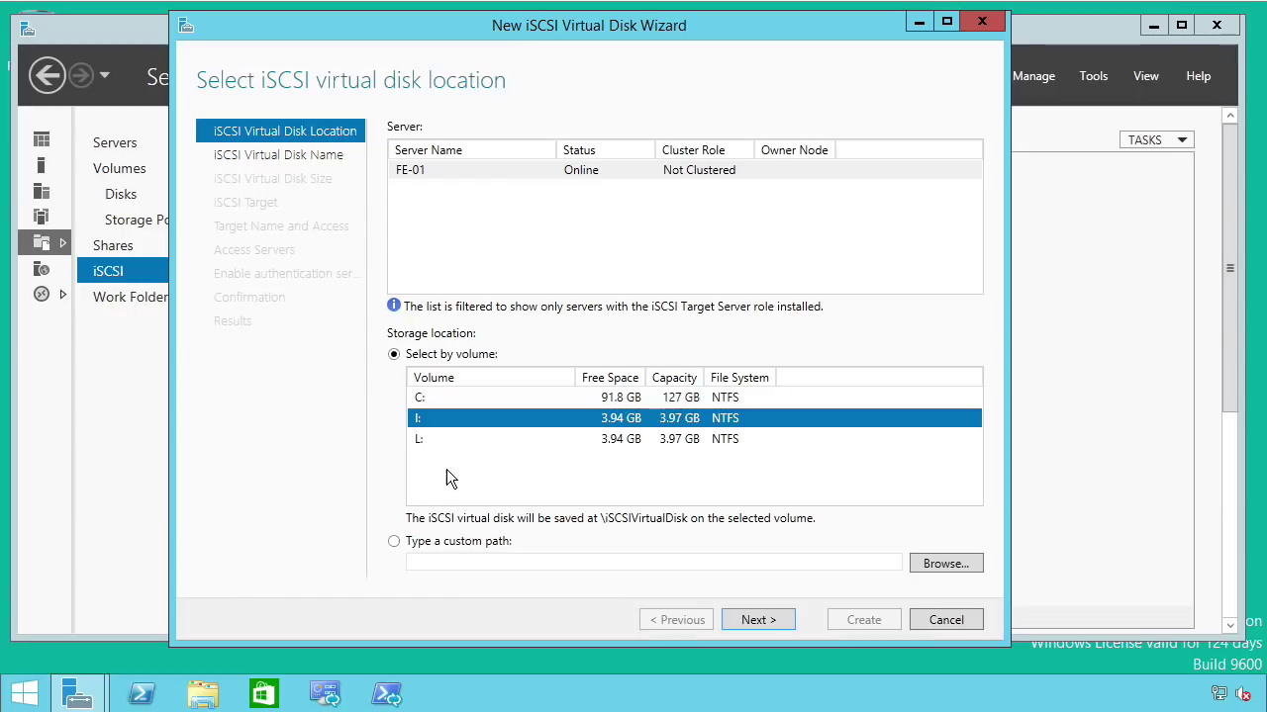
{"action": "left_click", "coordinate": [759, 619]}
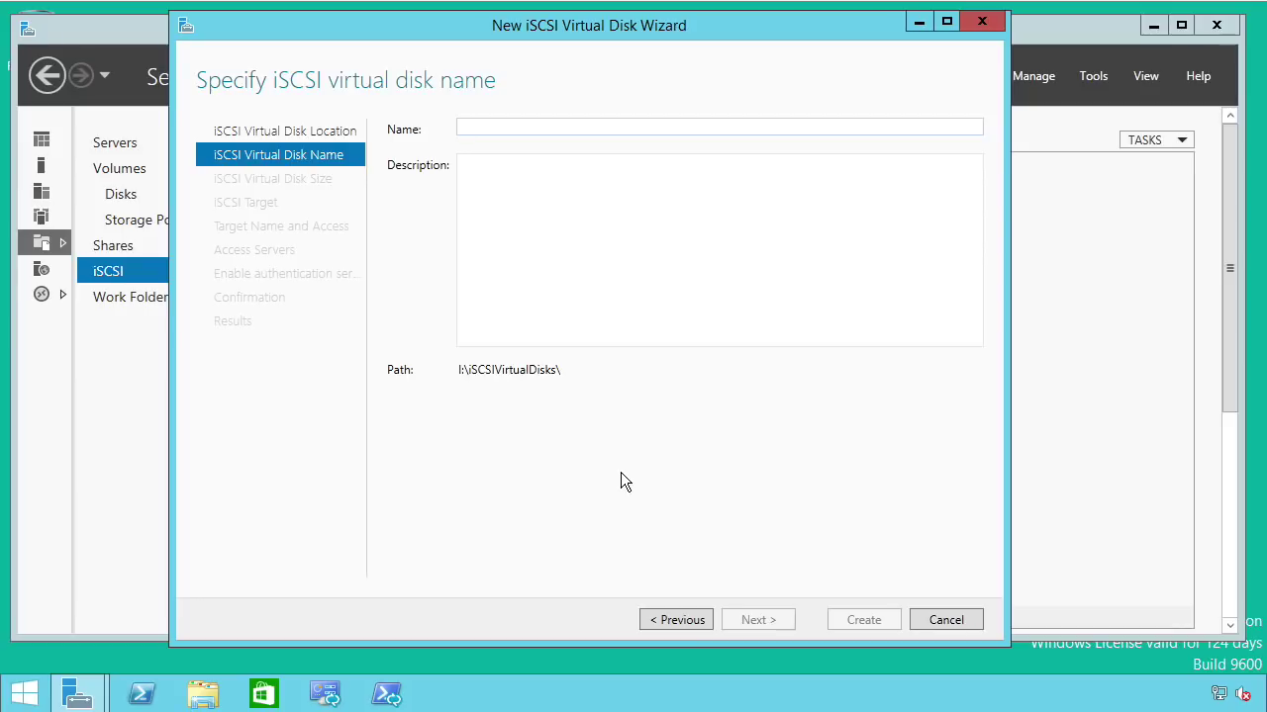
Name the virtual disk 'Target1' and give it a 2 GB fixed size
{"action": "type", "text": "Target"}
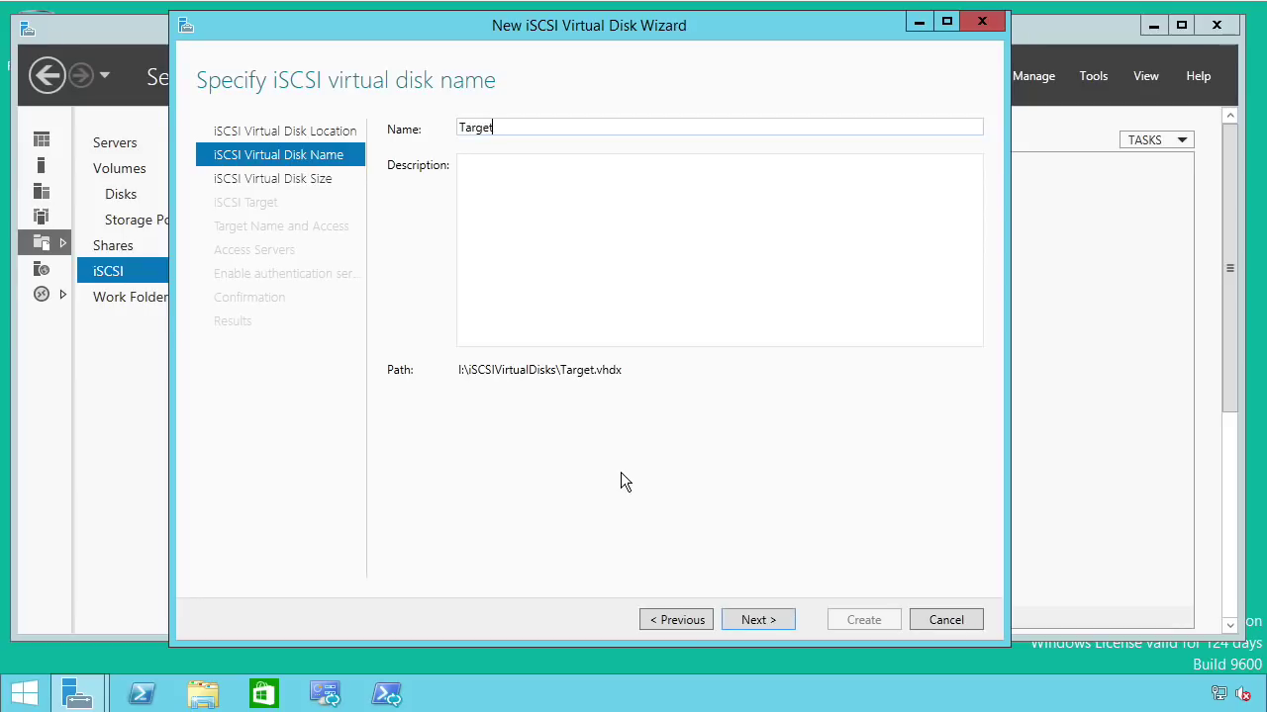
{"action": "type", "text": "1"}
{"action": "left_click", "coordinate": [759, 619]}
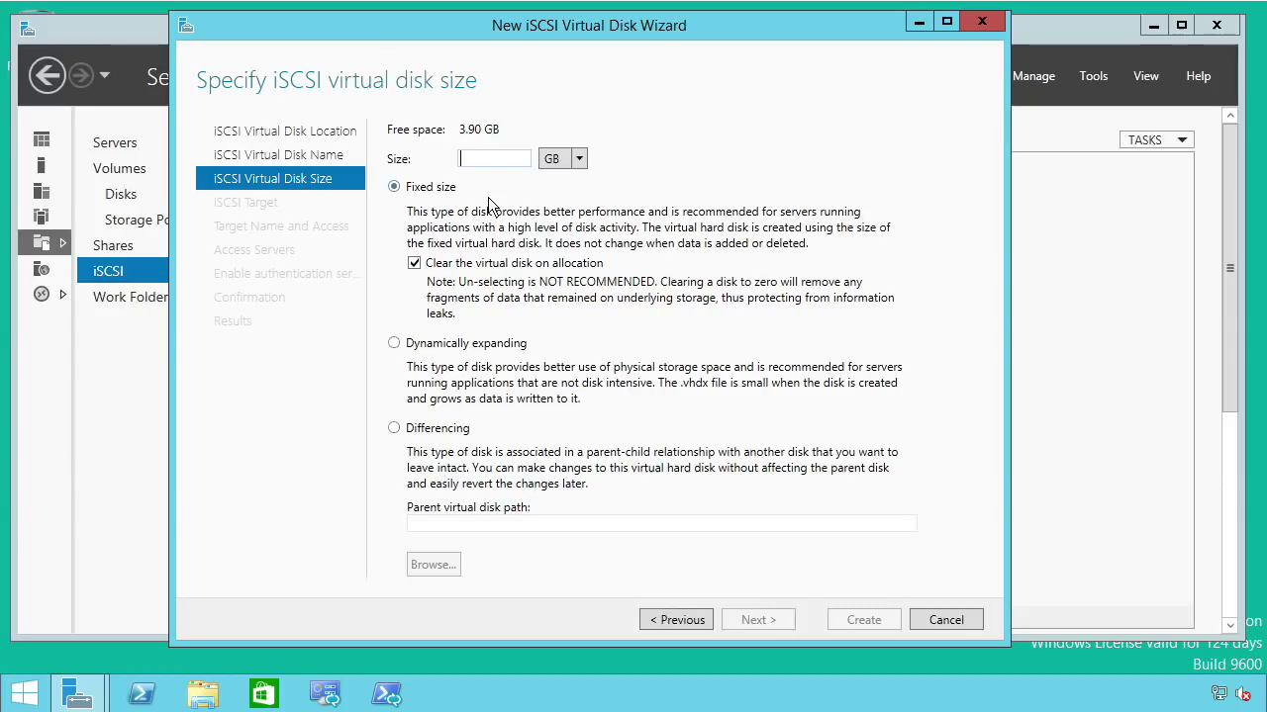
{"action": "type", "text": "2"}
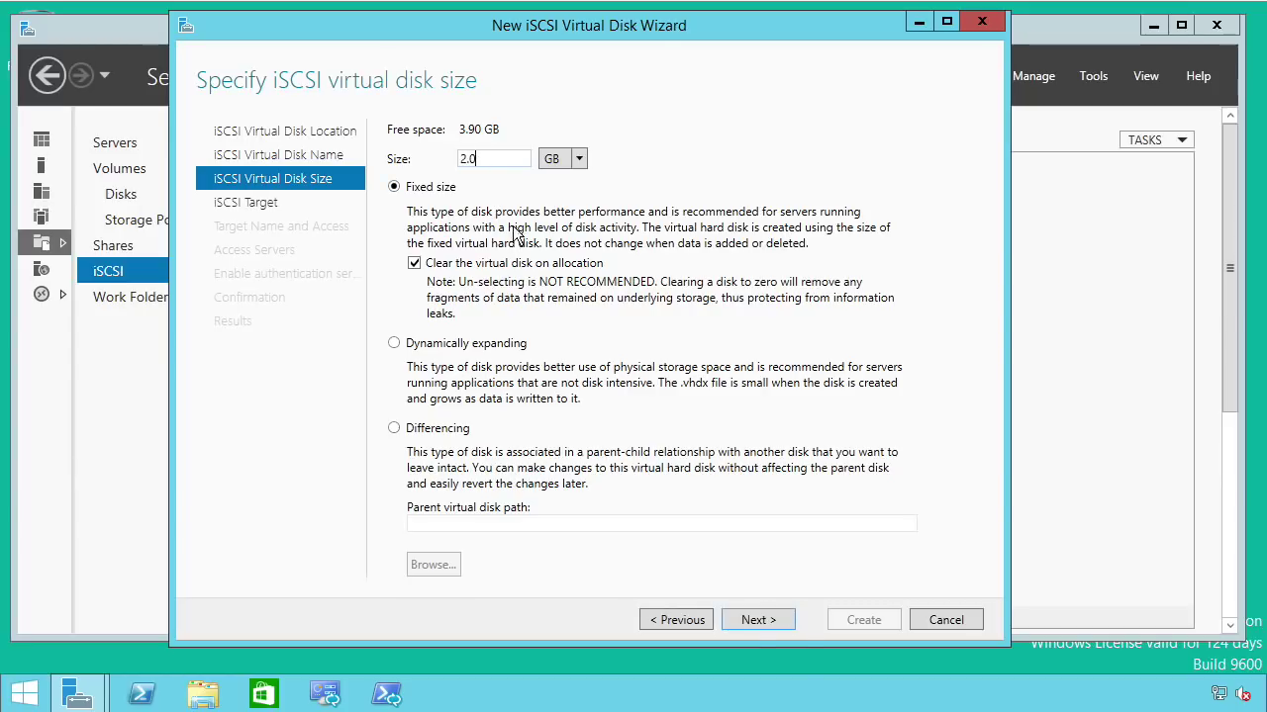
{"action": "left_click", "coordinate": [759, 620]}
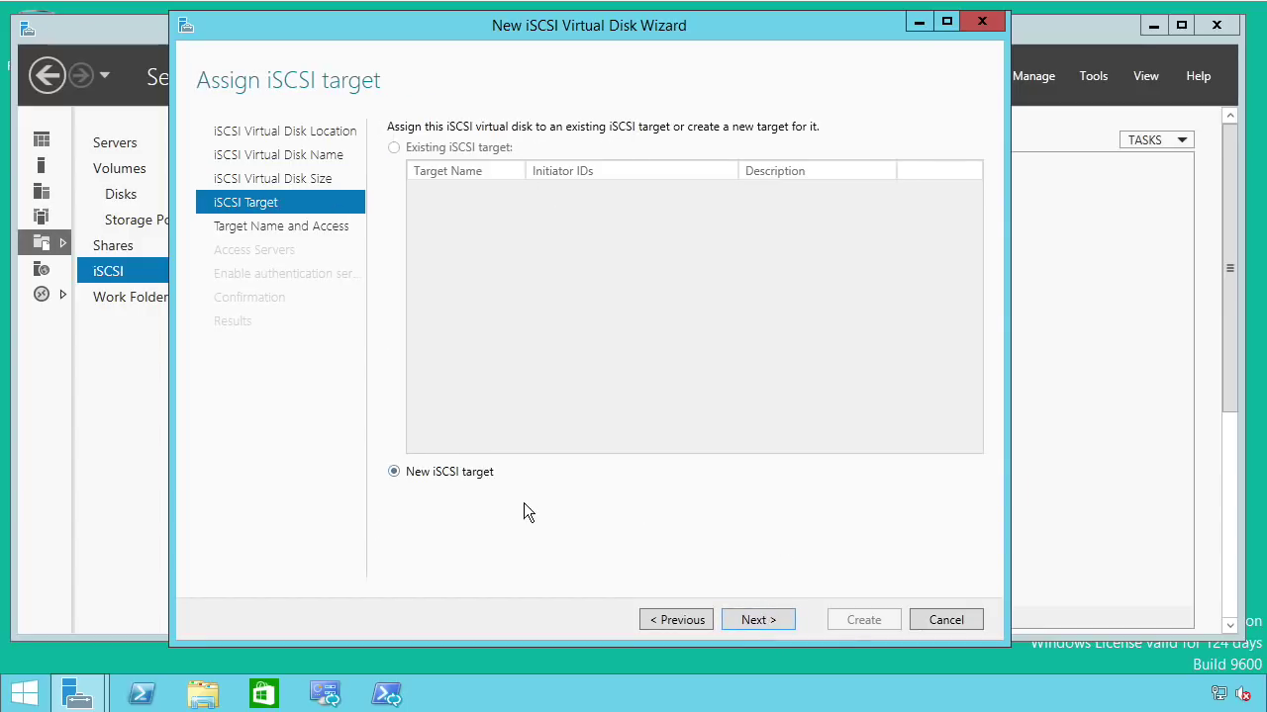
{"action": "left_click", "coordinate": [771, 619]}
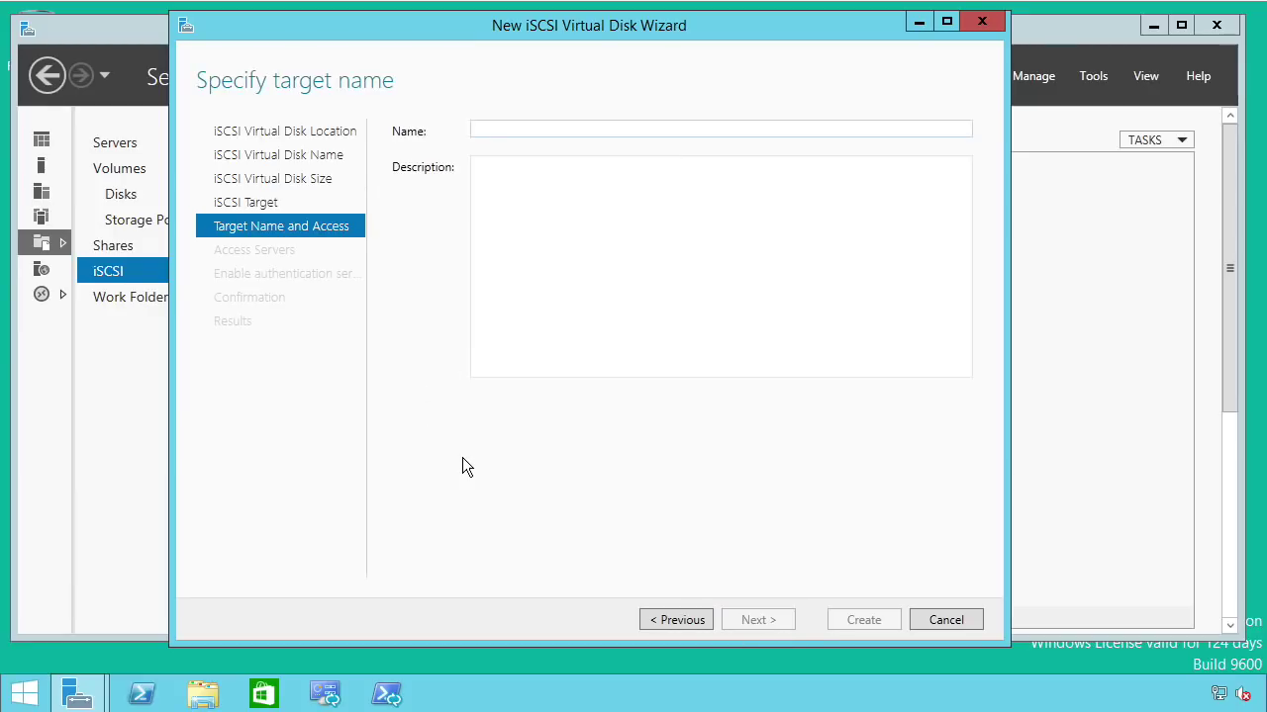
{"action": "type", "text": "Target"}
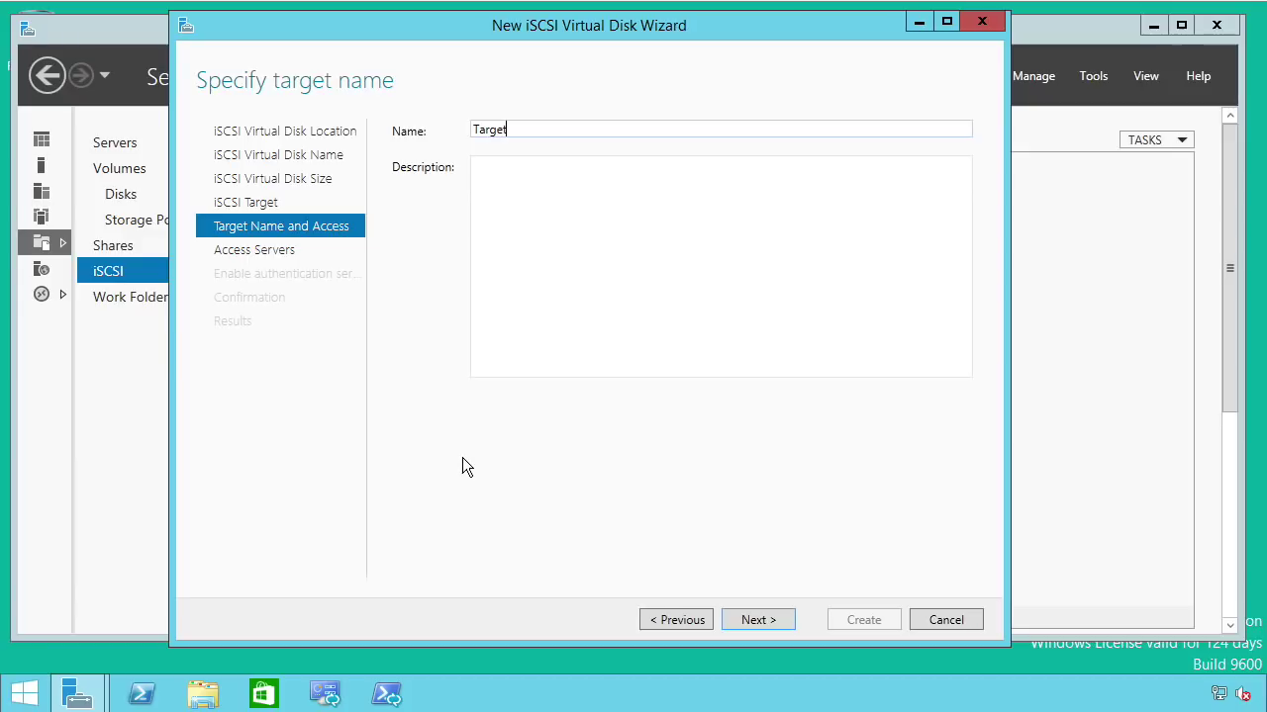
{"action": "type", "text": "1demo"}
{"action": "left_click", "coordinate": [758, 620]}
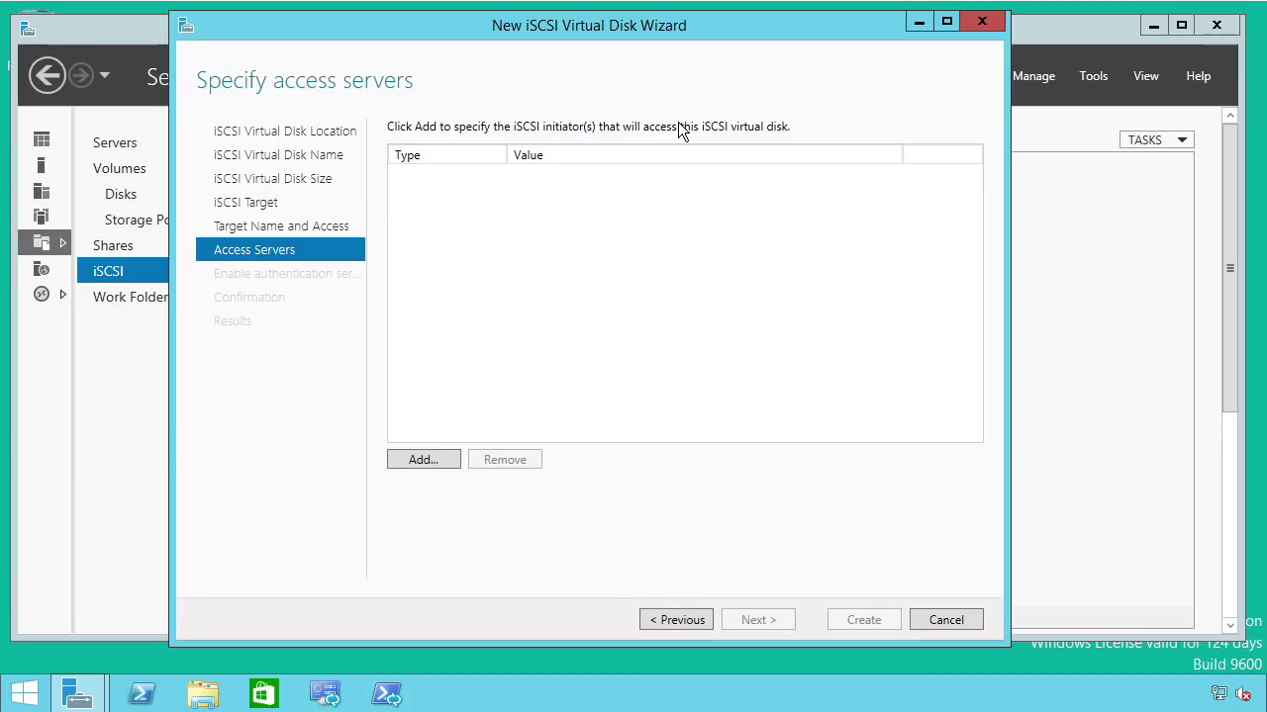
Add SC-01 as an access server via Browse, giving IQN iqn.1991-05.com.microsoft:sc-01.nuggetlab.com
{"action": "left_click", "coordinate": [423, 460]}
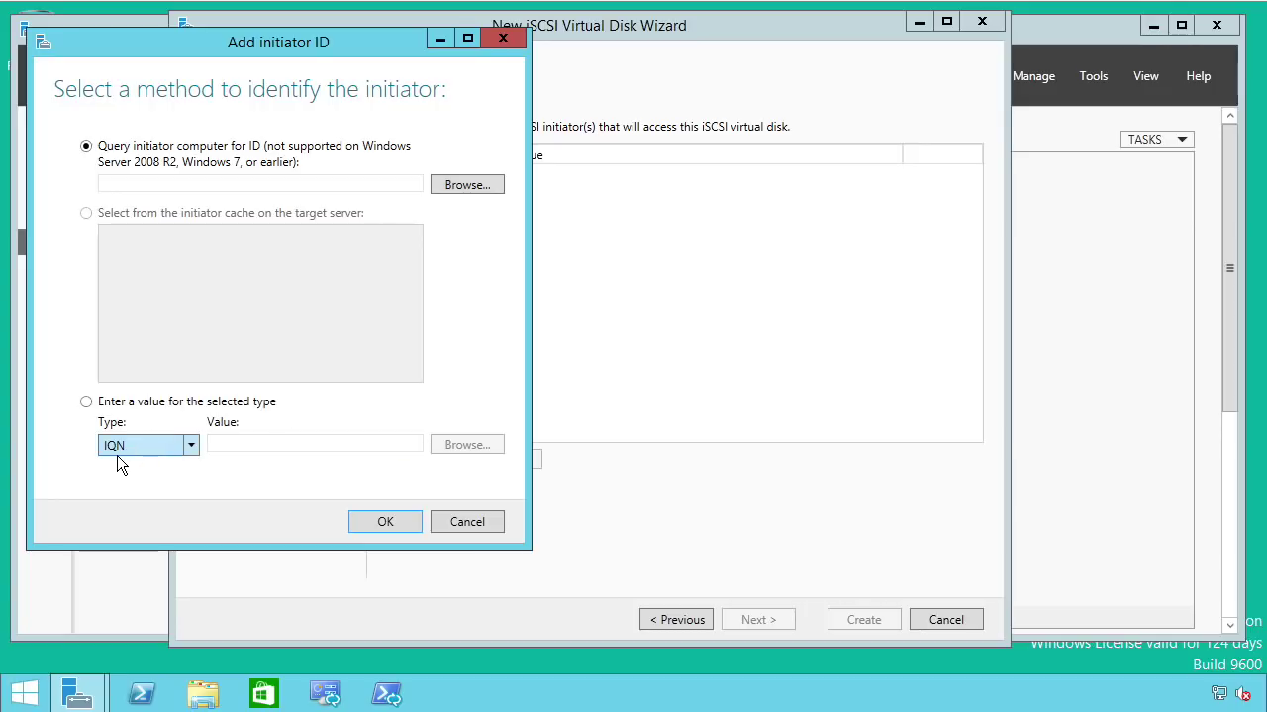
{"action": "left_click", "coordinate": [189, 445]}
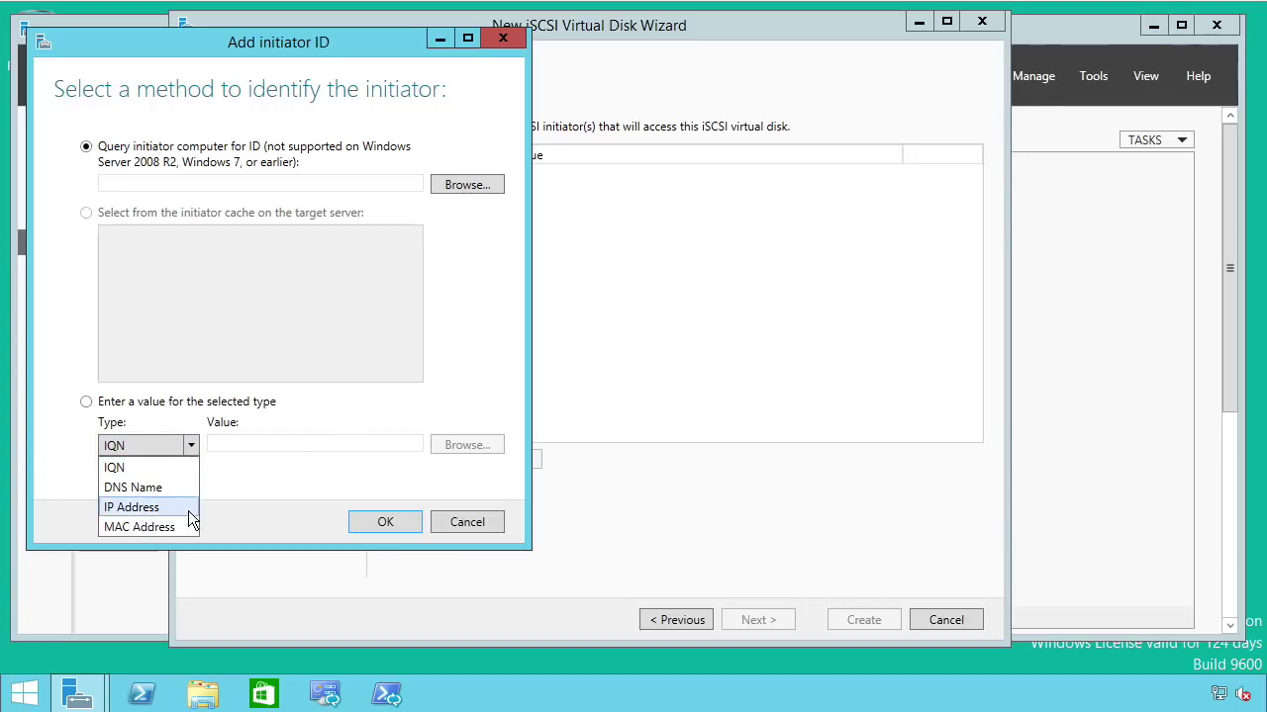
{"action": "left_click", "coordinate": [320, 401]}
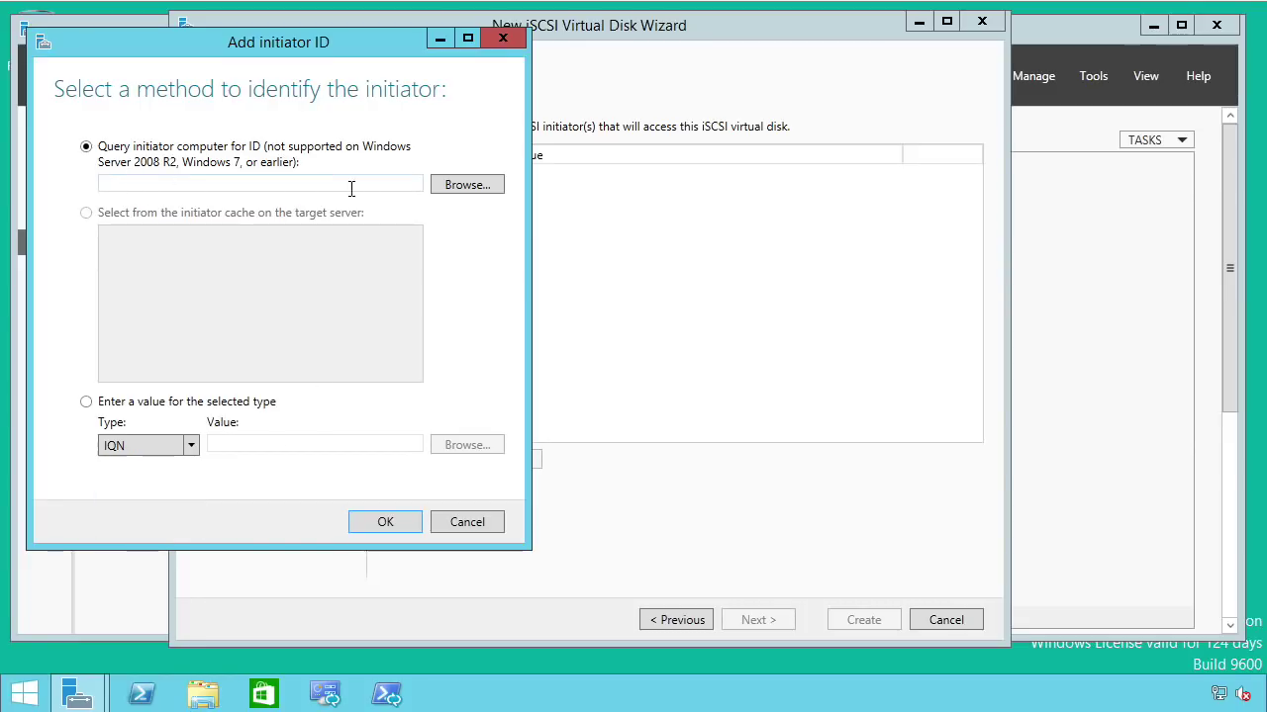
{"action": "left_click", "coordinate": [461, 185]}
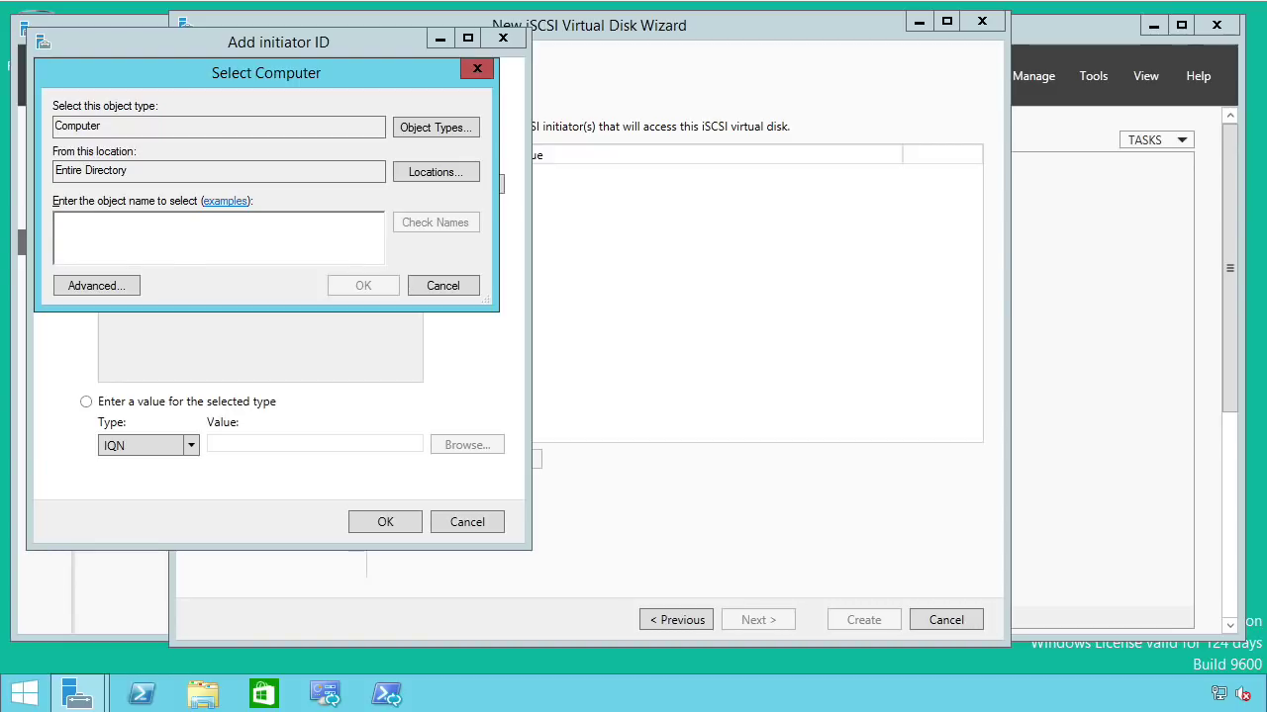
{"action": "type", "text": "SC-01"}
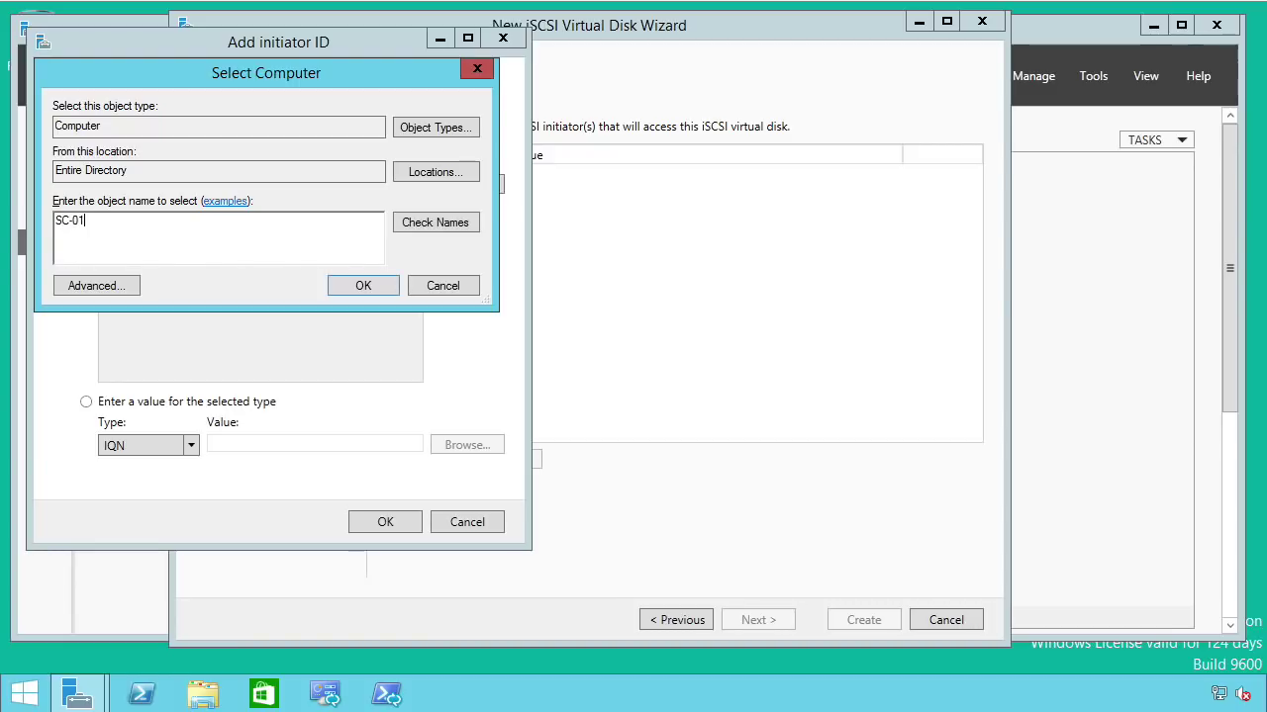
{"action": "left_click", "coordinate": [458, 230]}
{"action": "left_click", "coordinate": [364, 286]}
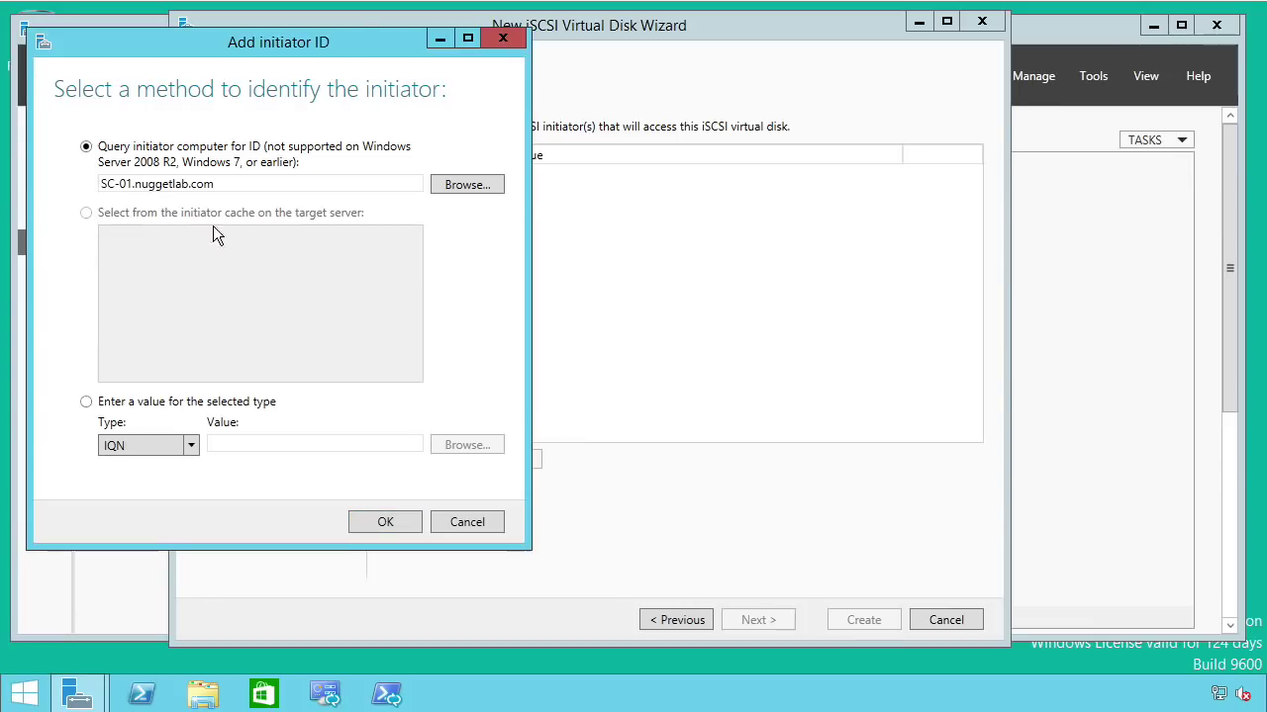
{"action": "left_click", "coordinate": [386, 523]}
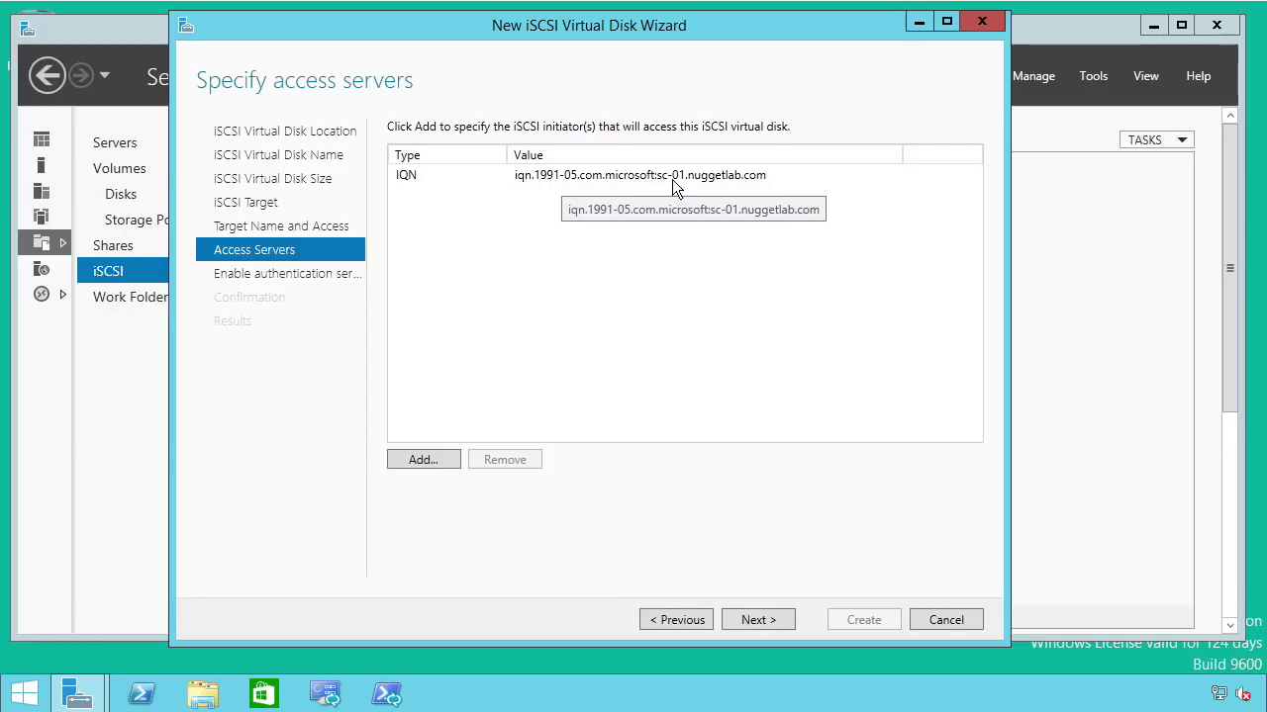
Pass the authentication page with CHAP and reverse CHAP left disabled
{"action": "left_click", "coordinate": [754, 621]}
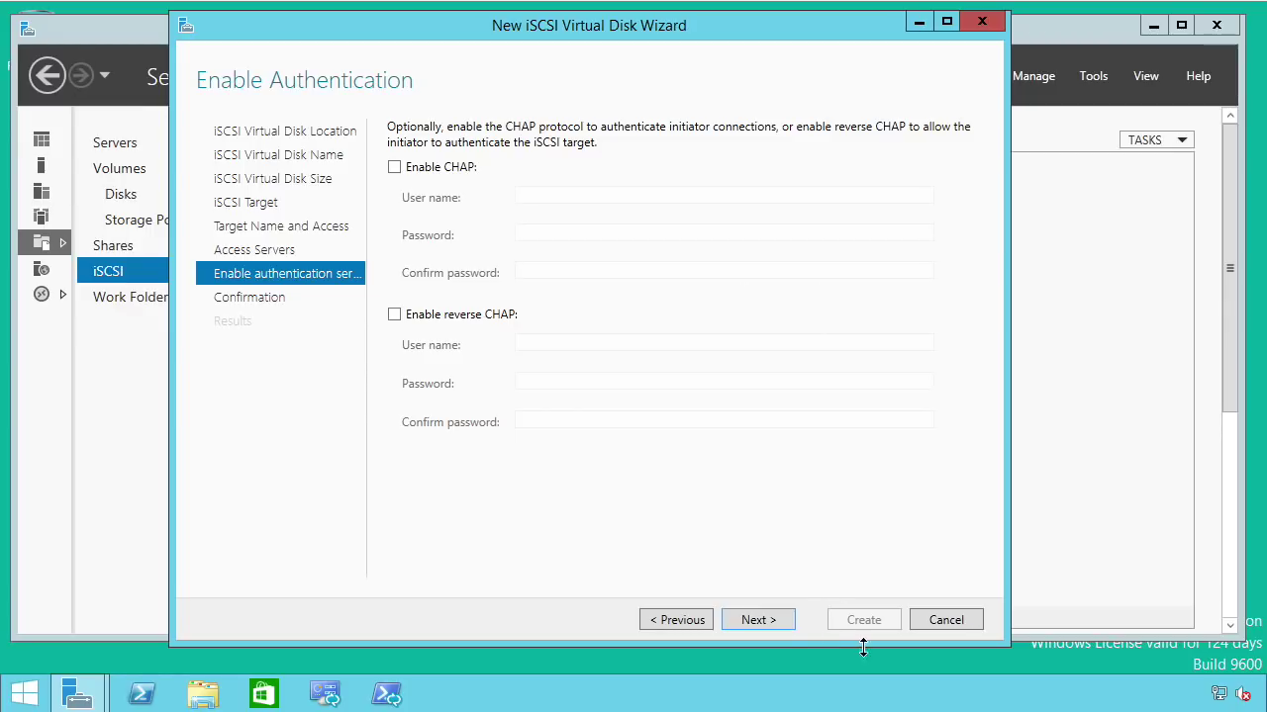
{"action": "left_click", "coordinate": [766, 624]}
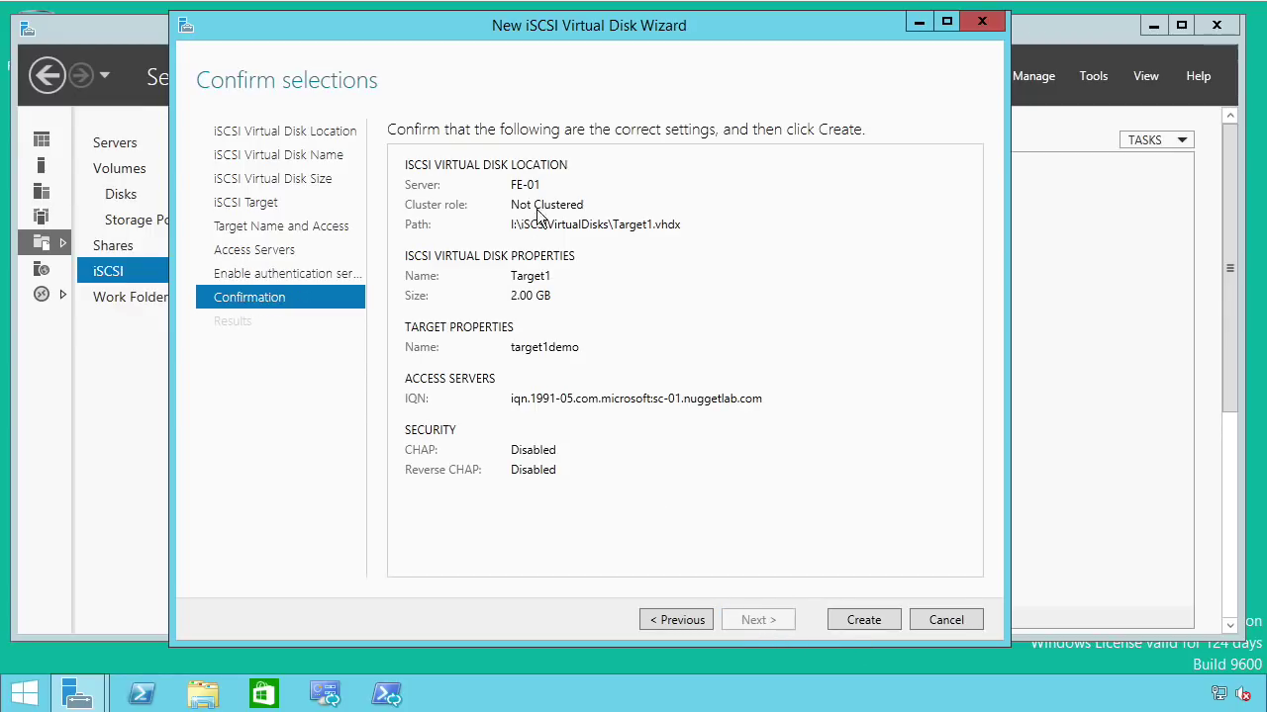
Create the 2.00 GB Target1 disk with target target1demo and close the finished wizard
{"action": "left_click", "coordinate": [865, 624]}
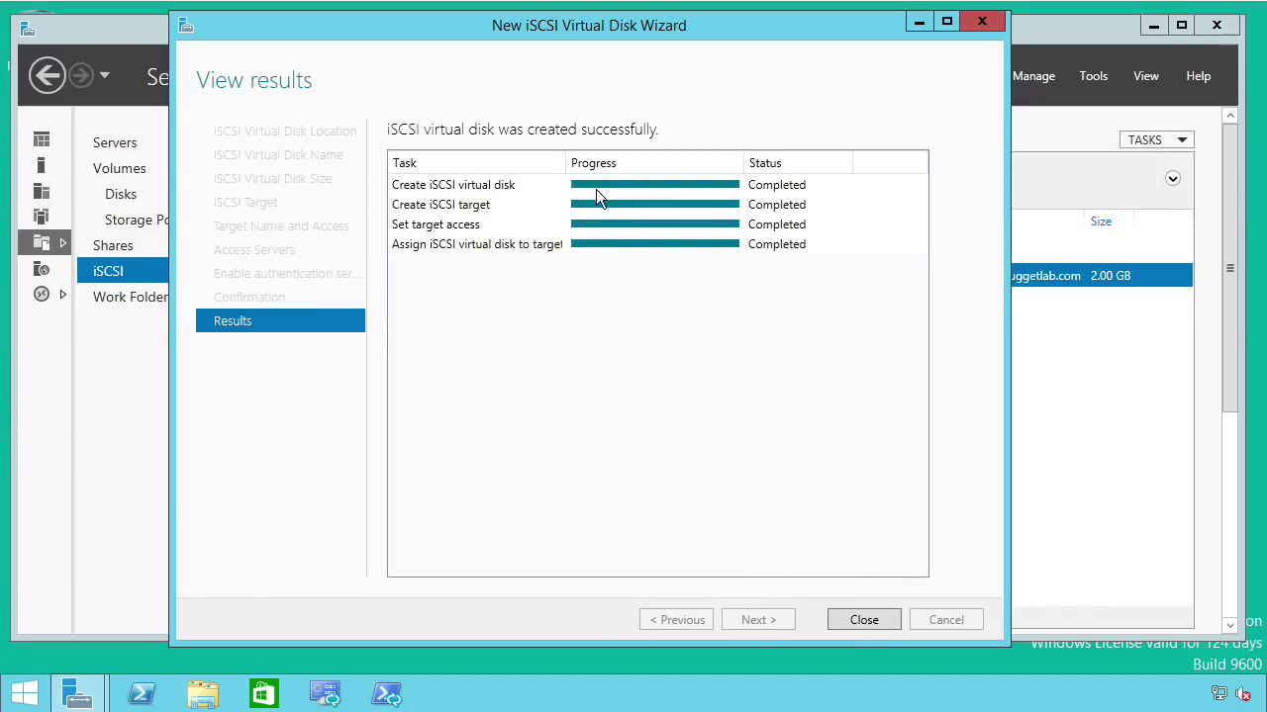
{"action": "left_click", "coordinate": [859, 621]}
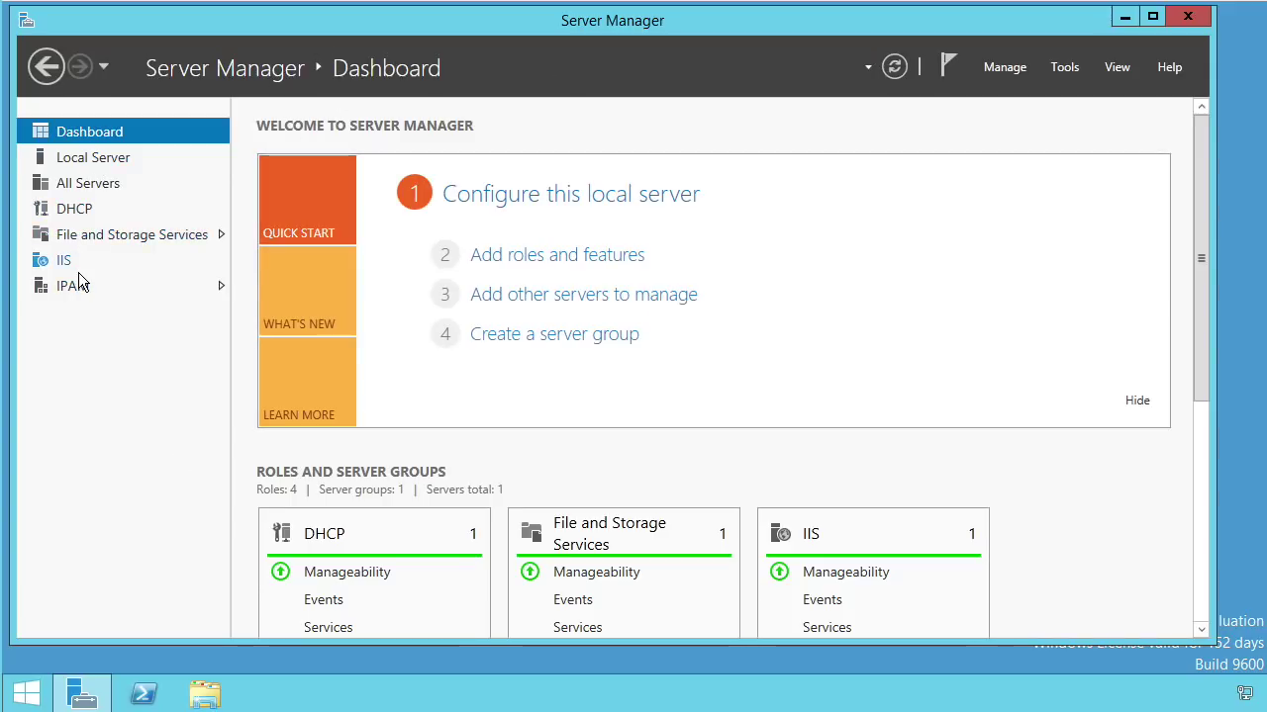
On SC-01, go to File and Storage Services > iSCSI and glance through the Manage menu
{"action": "left_click", "coordinate": [85, 235]}
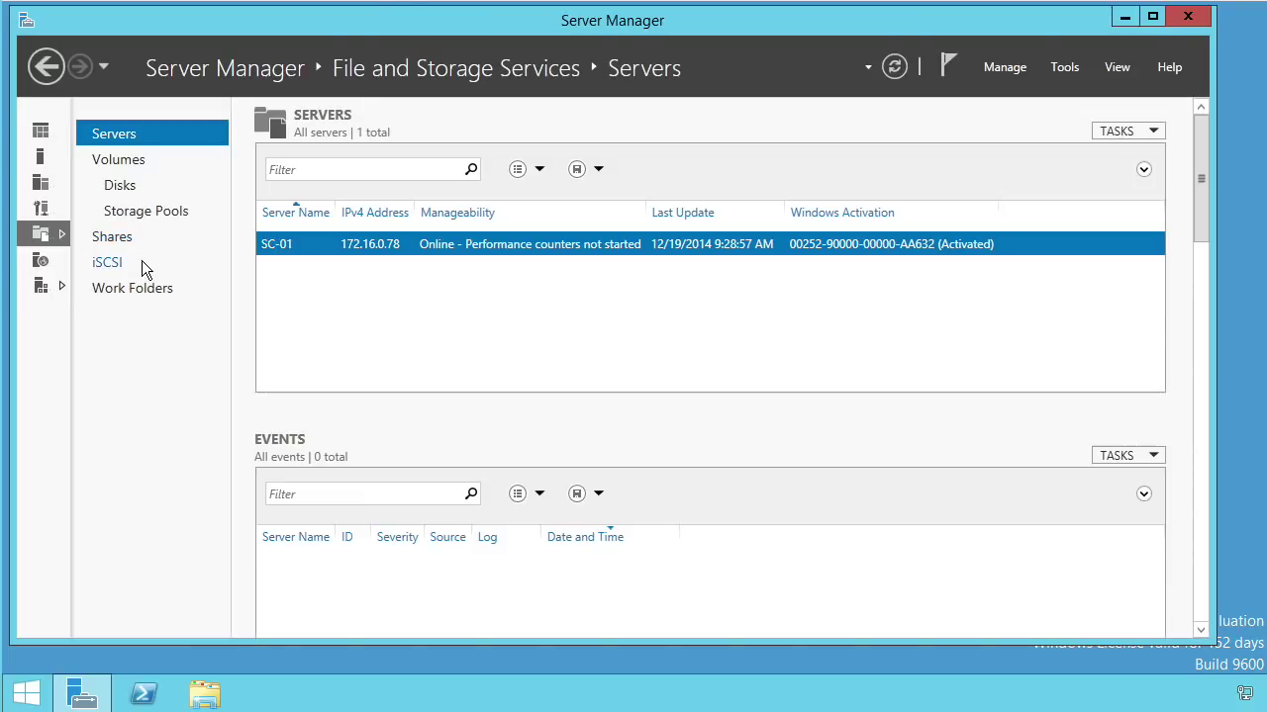
{"action": "left_click", "coordinate": [112, 262]}
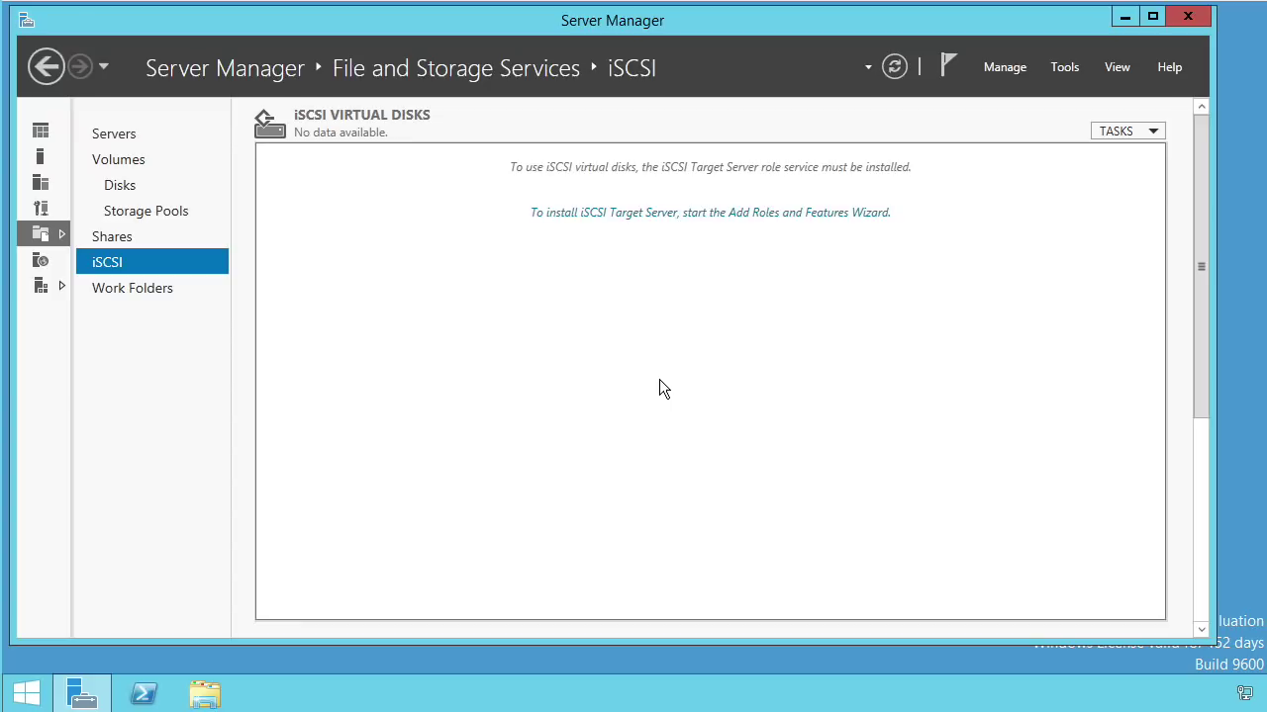
{"action": "left_click", "coordinate": [996, 62]}
{"action": "left_click", "coordinate": [719, 441]}
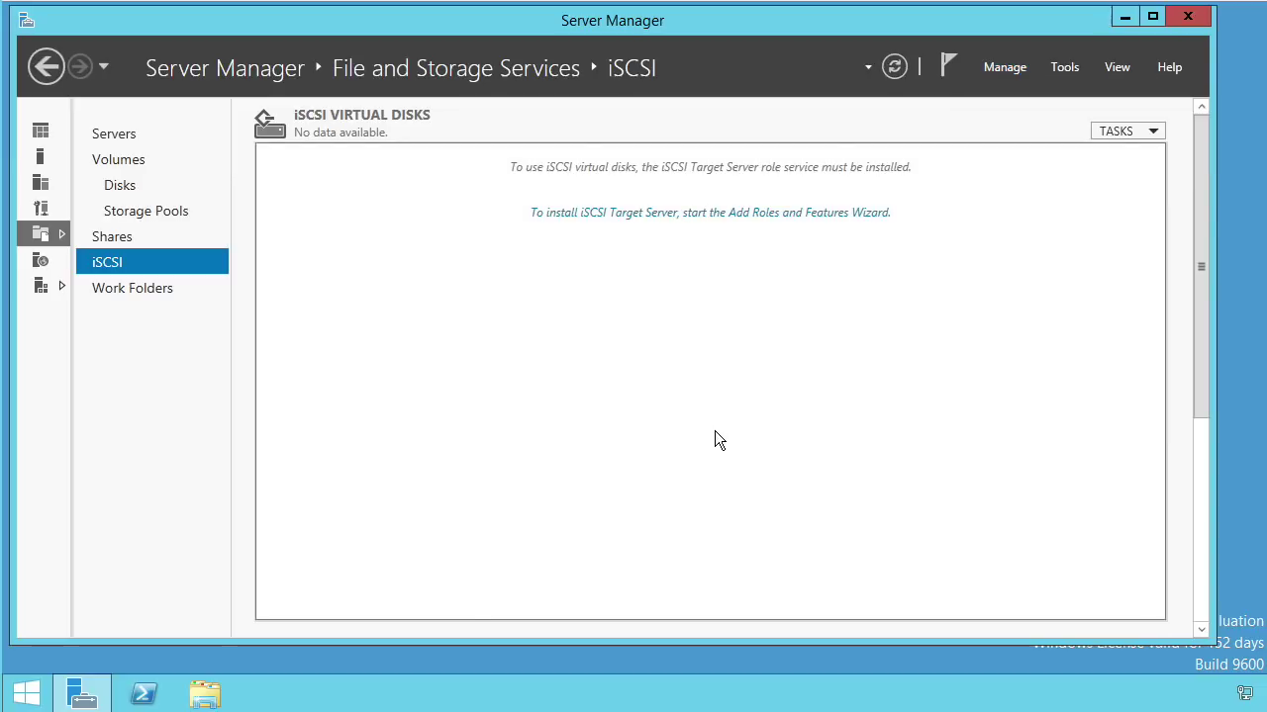
Open iSCSI Initiator from Tools and quick-connect to target FE-01.nuggetlab.com
{"action": "left_click", "coordinate": [1064, 67]}
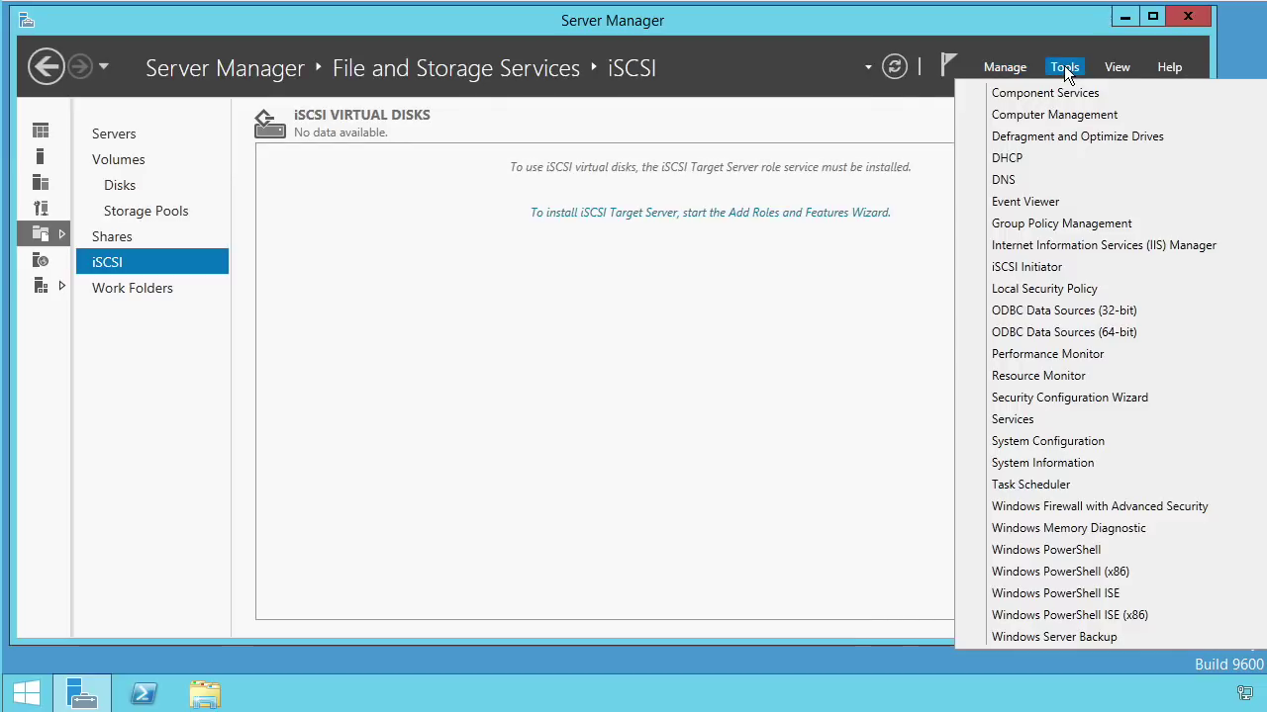
{"action": "left_click", "coordinate": [1019, 267]}
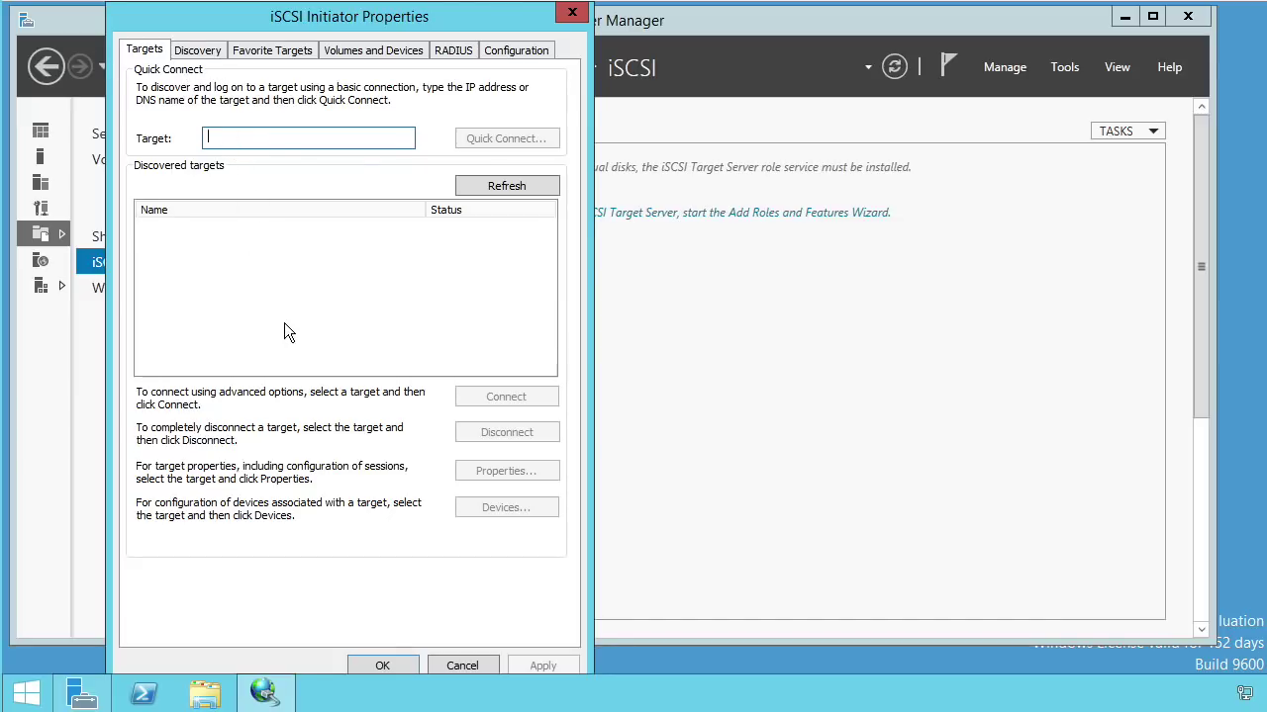
{"action": "type", "text": "FE-01."}
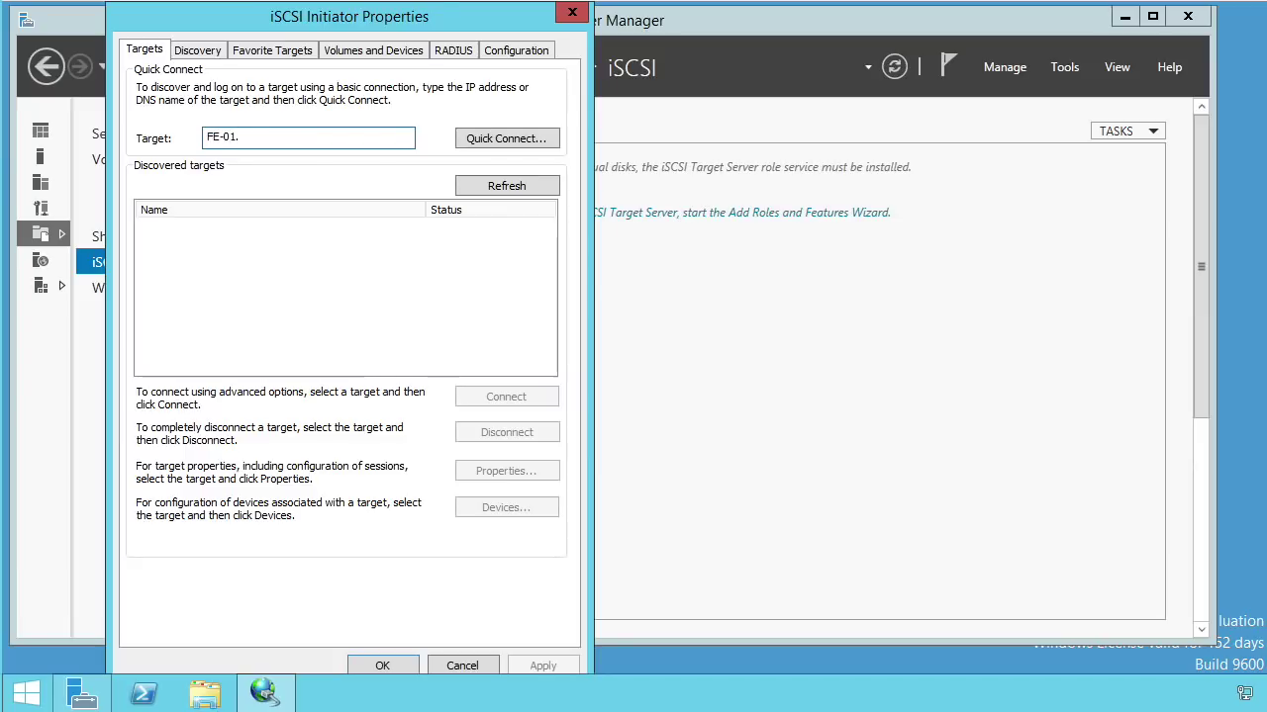
{"action": "type", "text": "nuggetlab.com"}
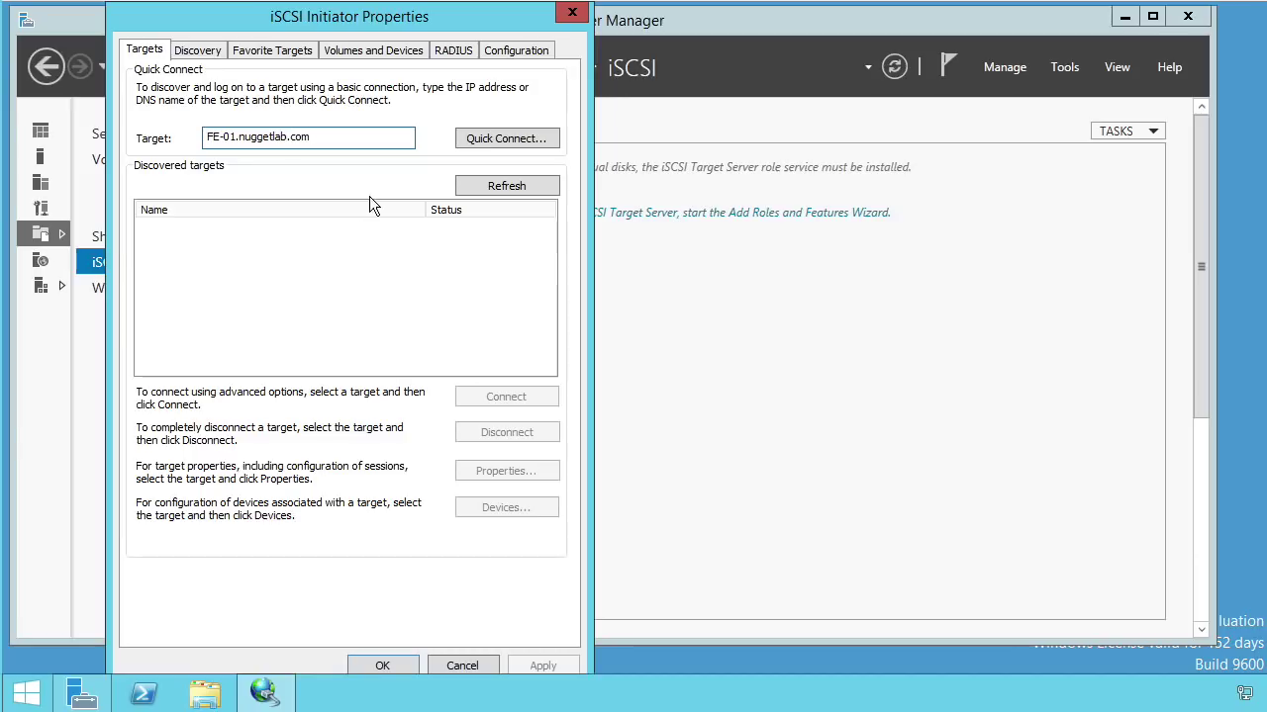
{"action": "left_click", "coordinate": [510, 138]}
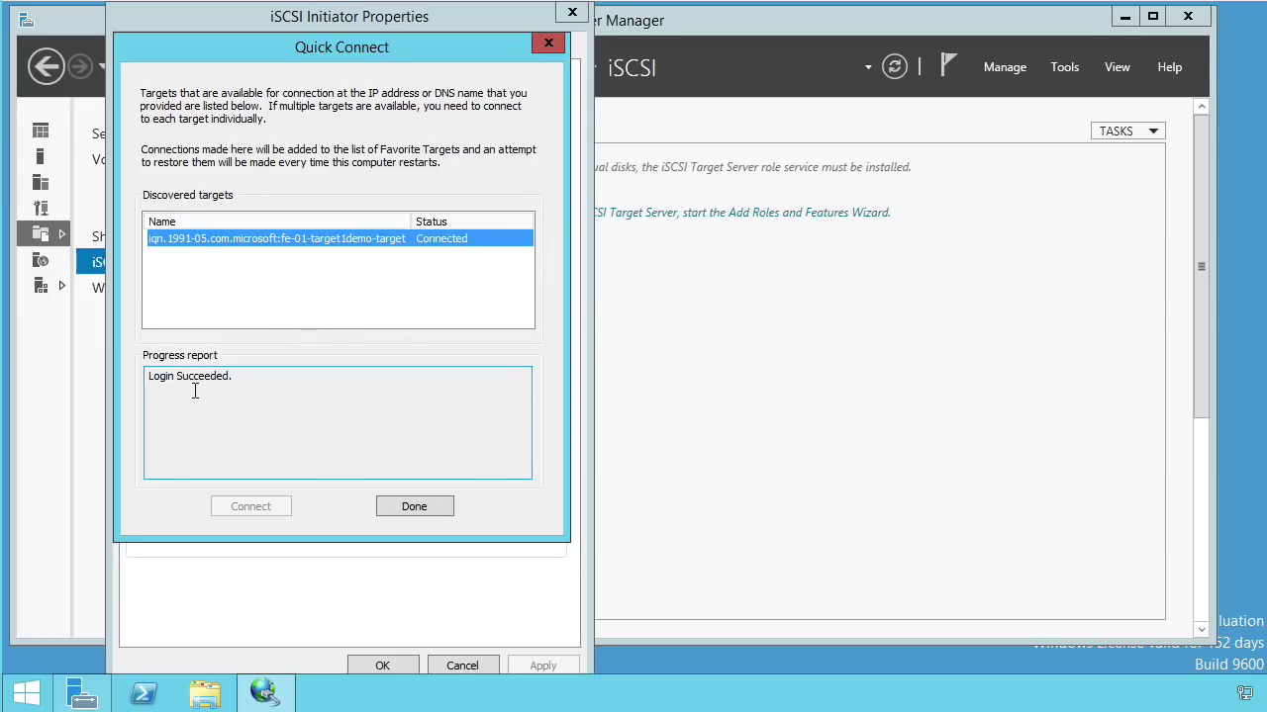
{"action": "left_click", "coordinate": [413, 507]}
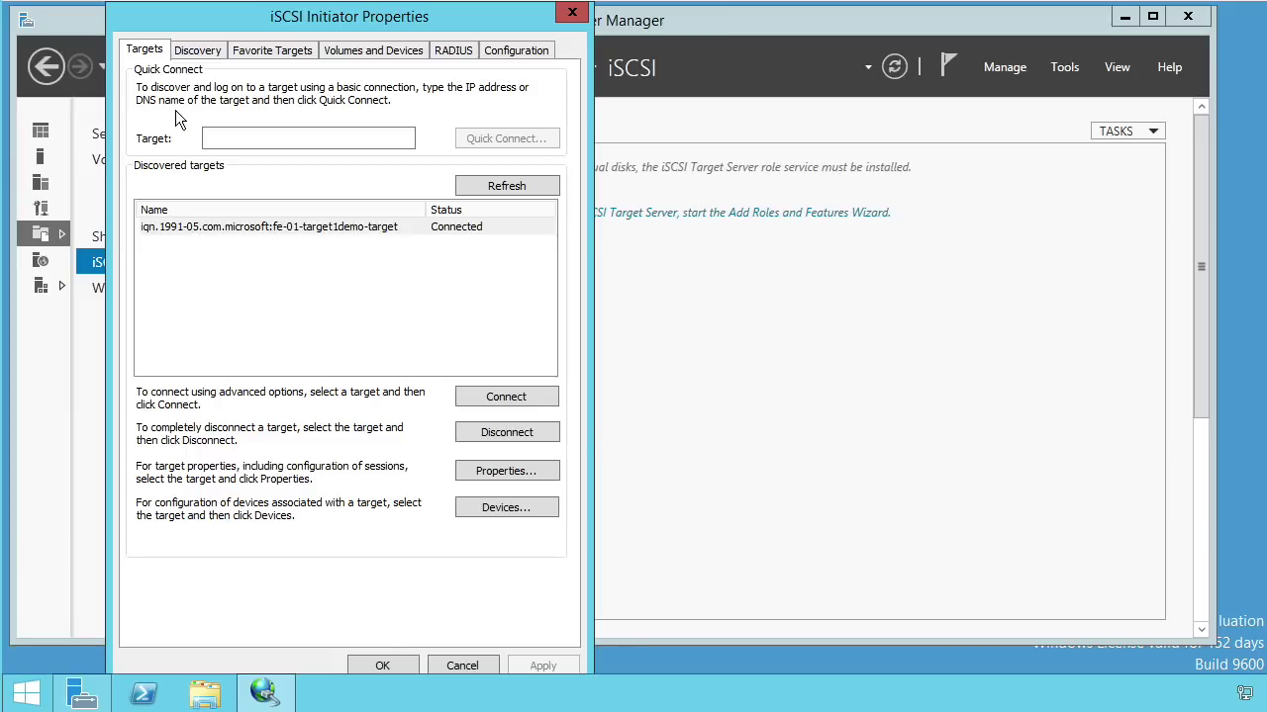
Review the Discovery, Favorite Targets, Volumes and Devices, RADIUS and Configuration tabs of the initiator properties
{"action": "left_click", "coordinate": [201, 55]}
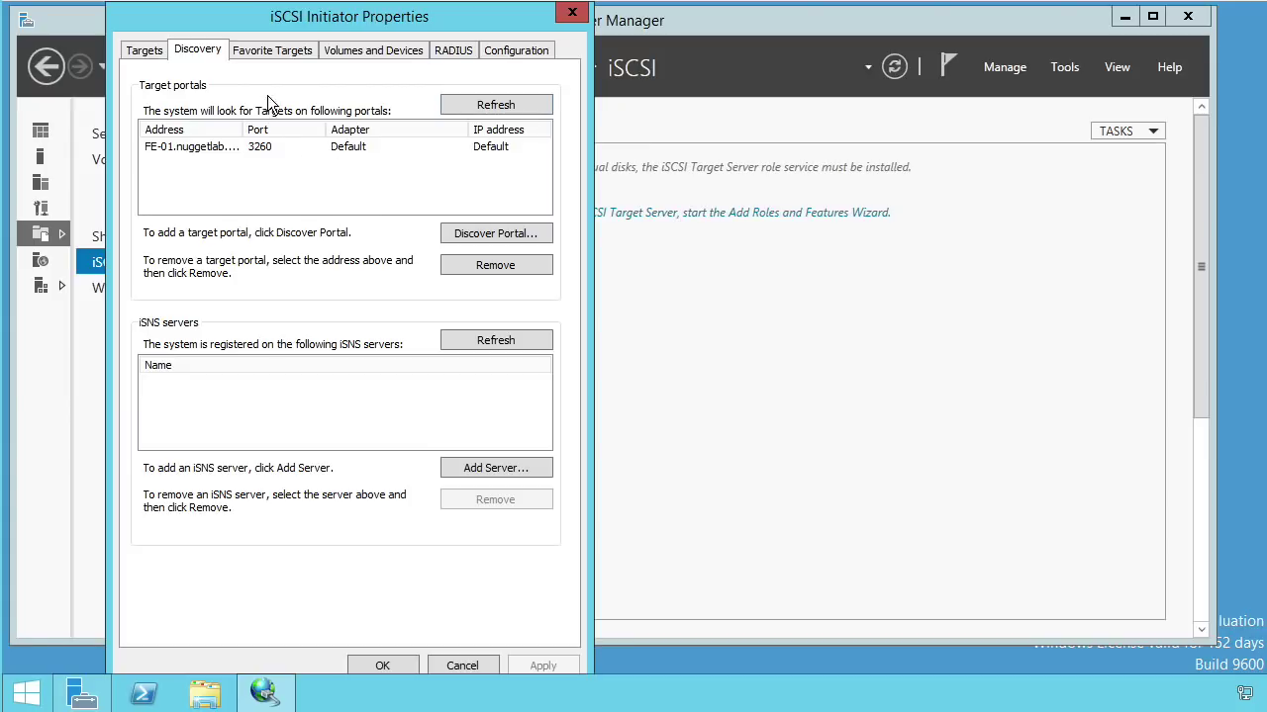
{"action": "left_click", "coordinate": [275, 50]}
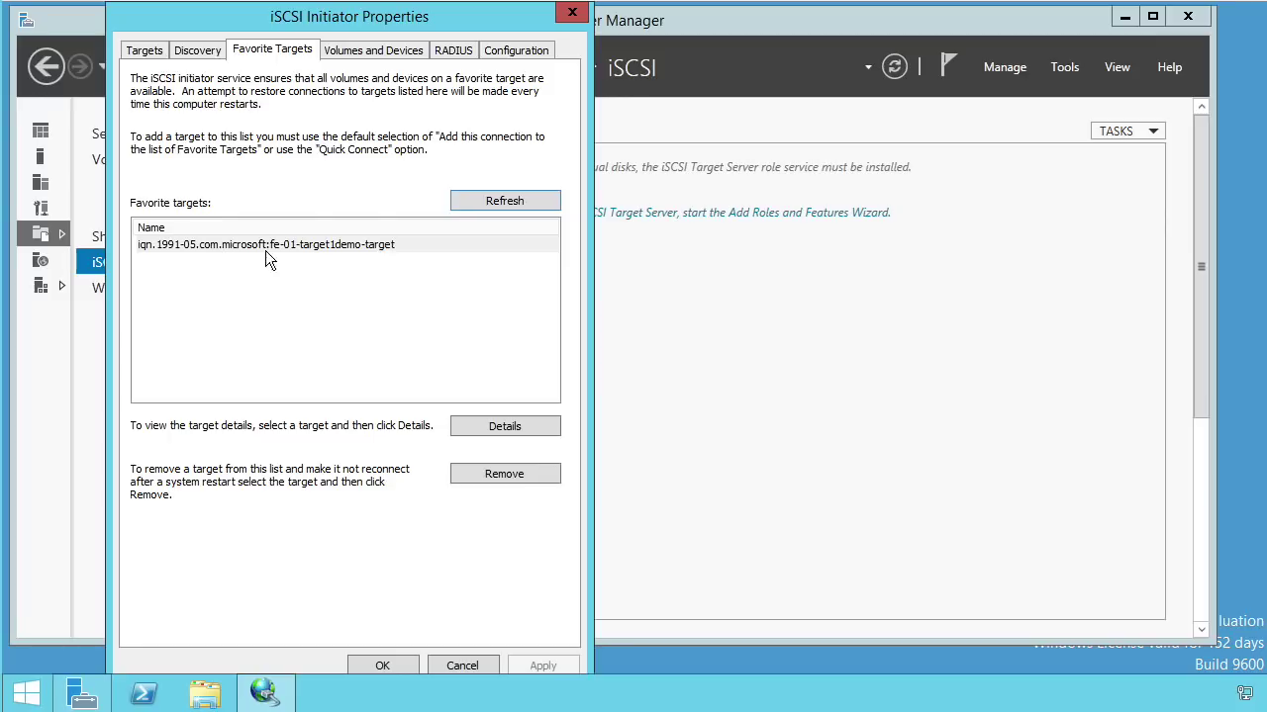
{"action": "left_click", "coordinate": [329, 45]}
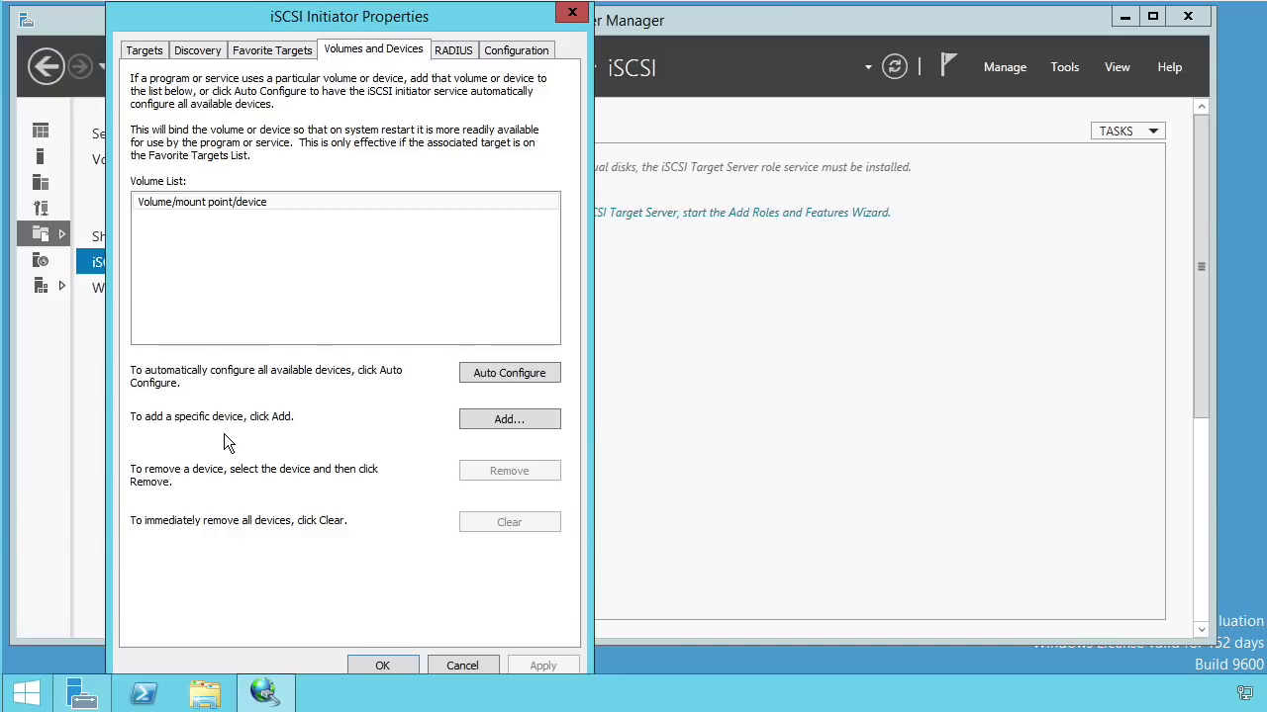
{"action": "left_click", "coordinate": [516, 417]}
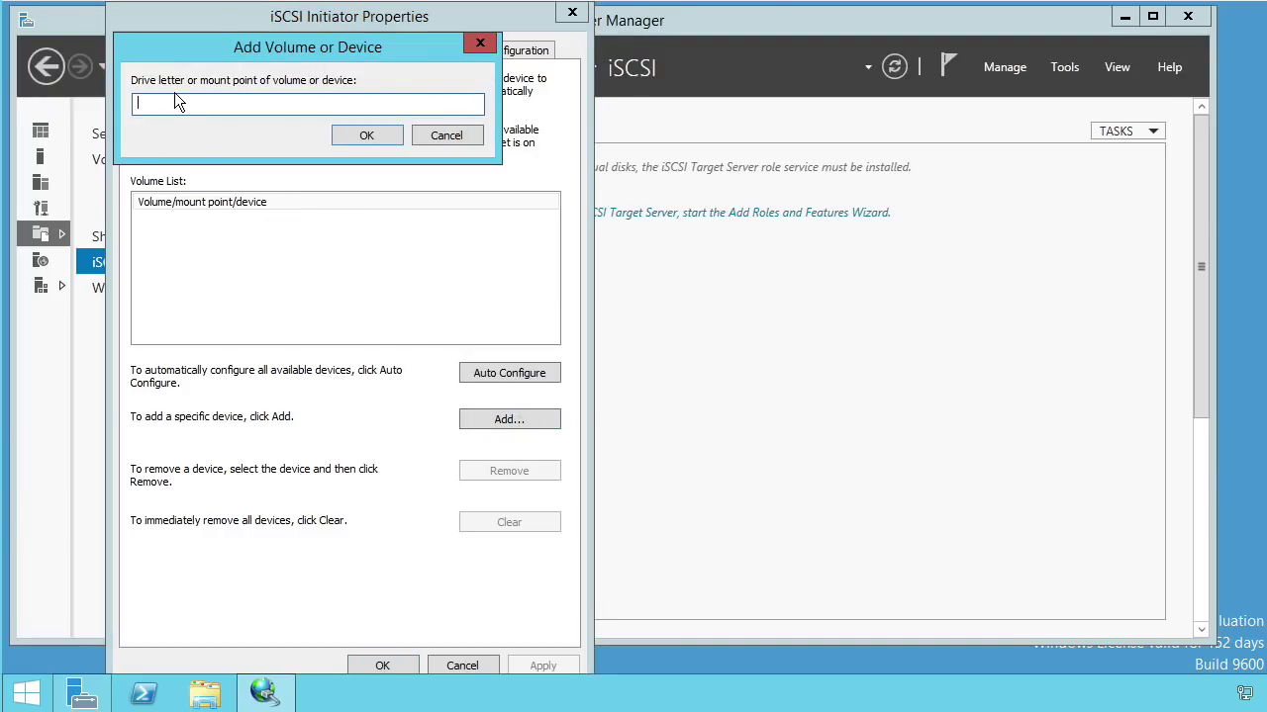
{"action": "left_click", "coordinate": [448, 136]}
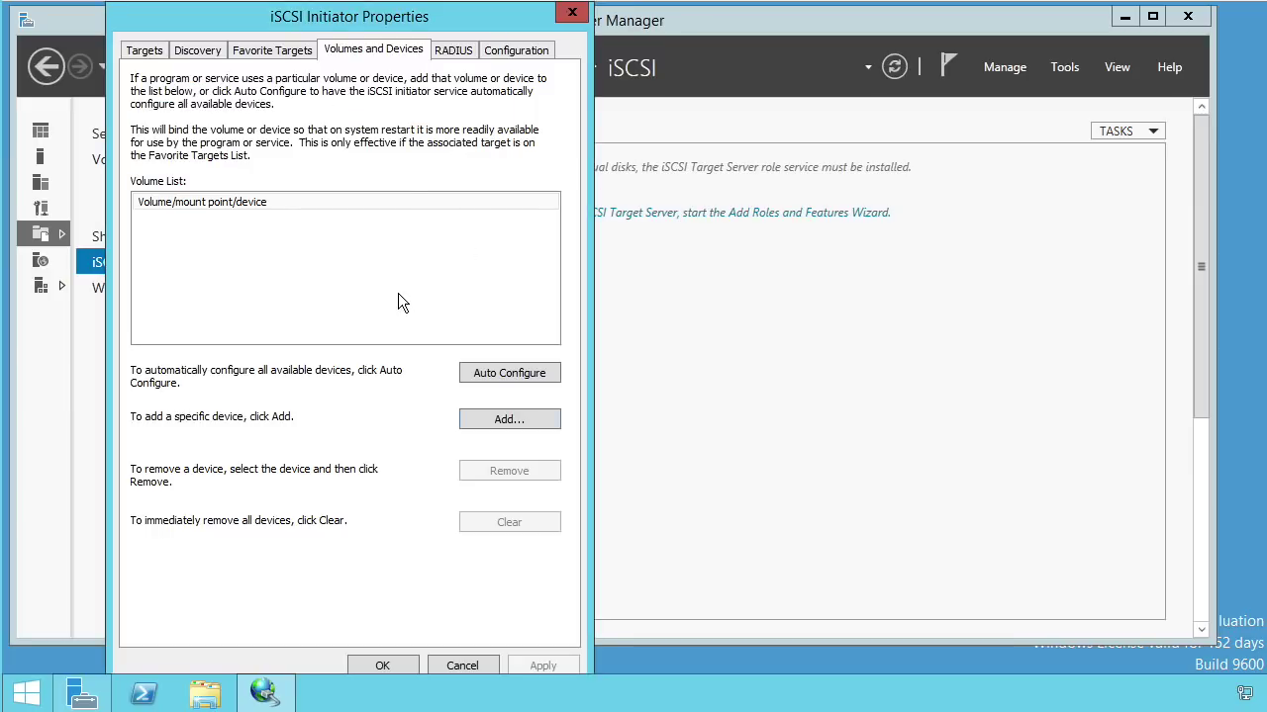
{"action": "left_click", "coordinate": [457, 51]}
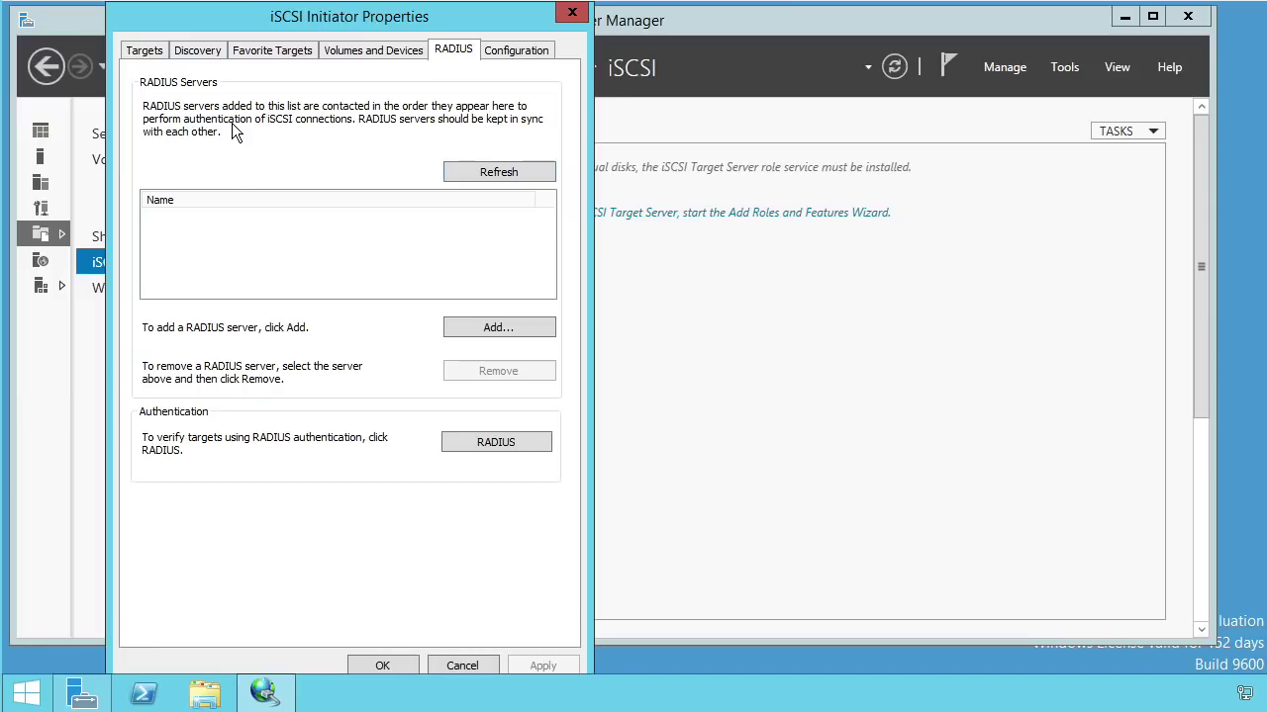
{"action": "left_click", "coordinate": [534, 49]}
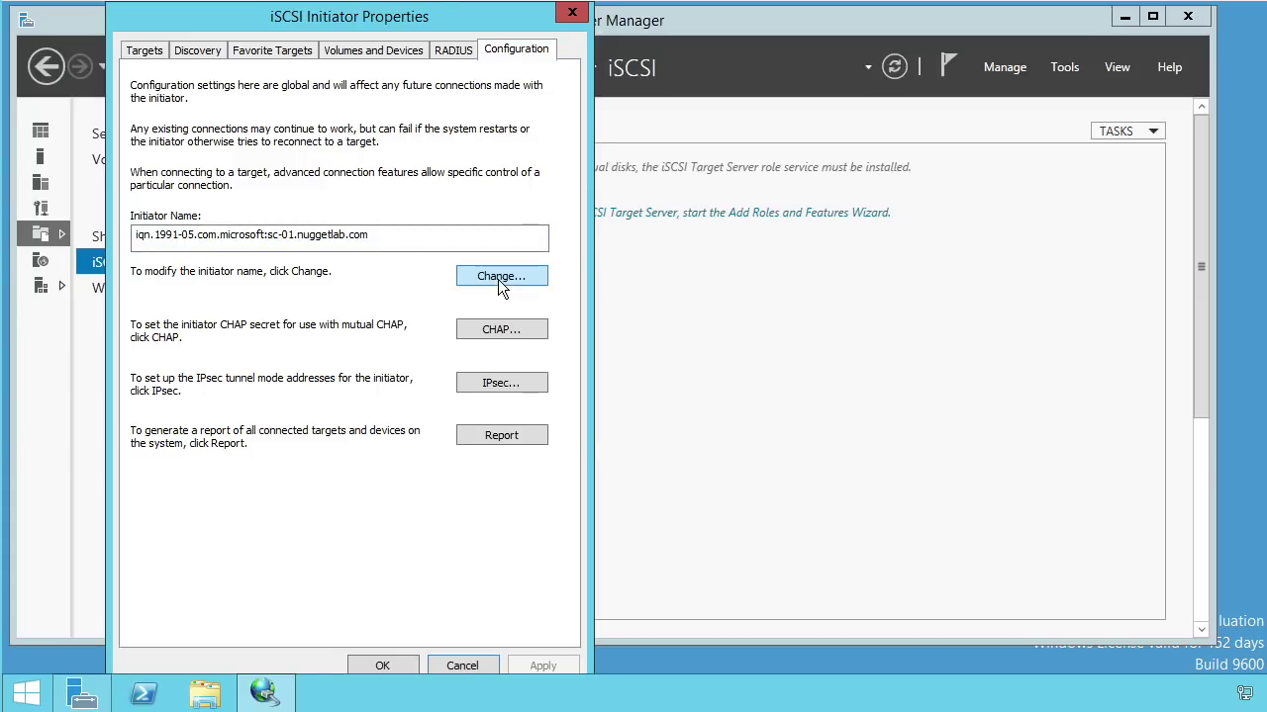
Close the iSCSI Initiator Properties and briefly check the drives on This PC
{"action": "left_click", "coordinate": [383, 666]}
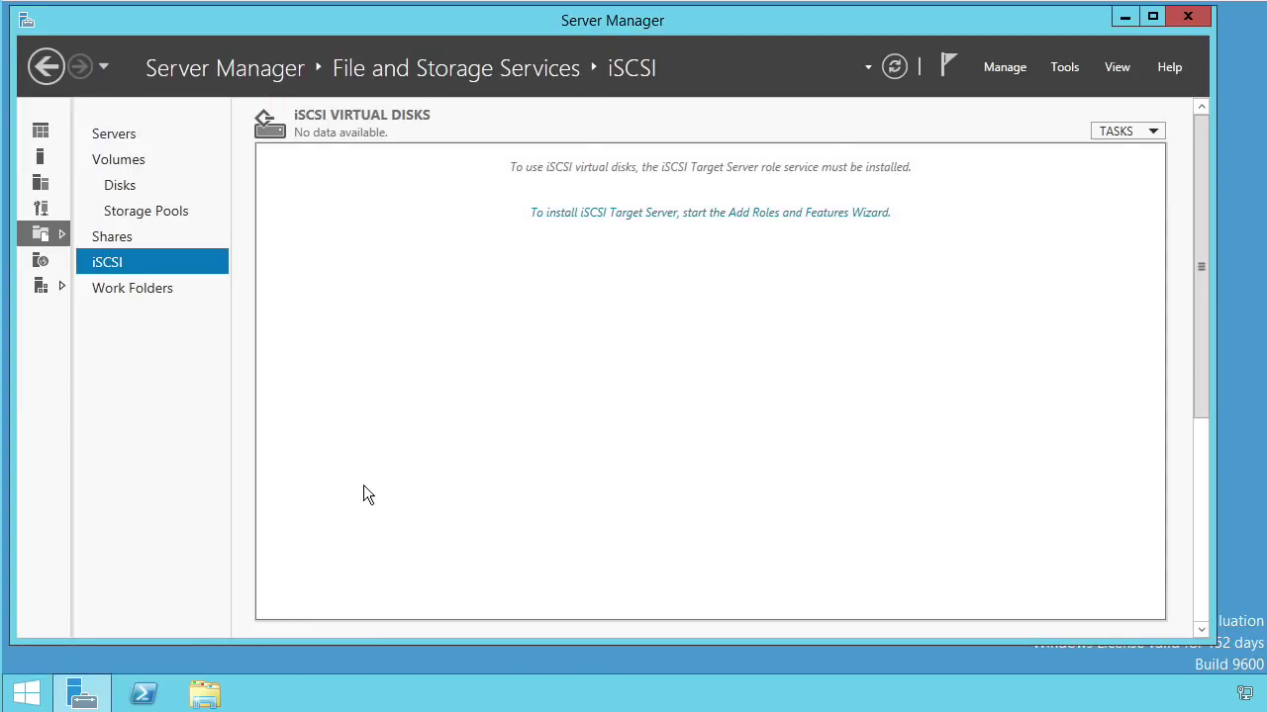
{"action": "left_click", "coordinate": [207, 696]}
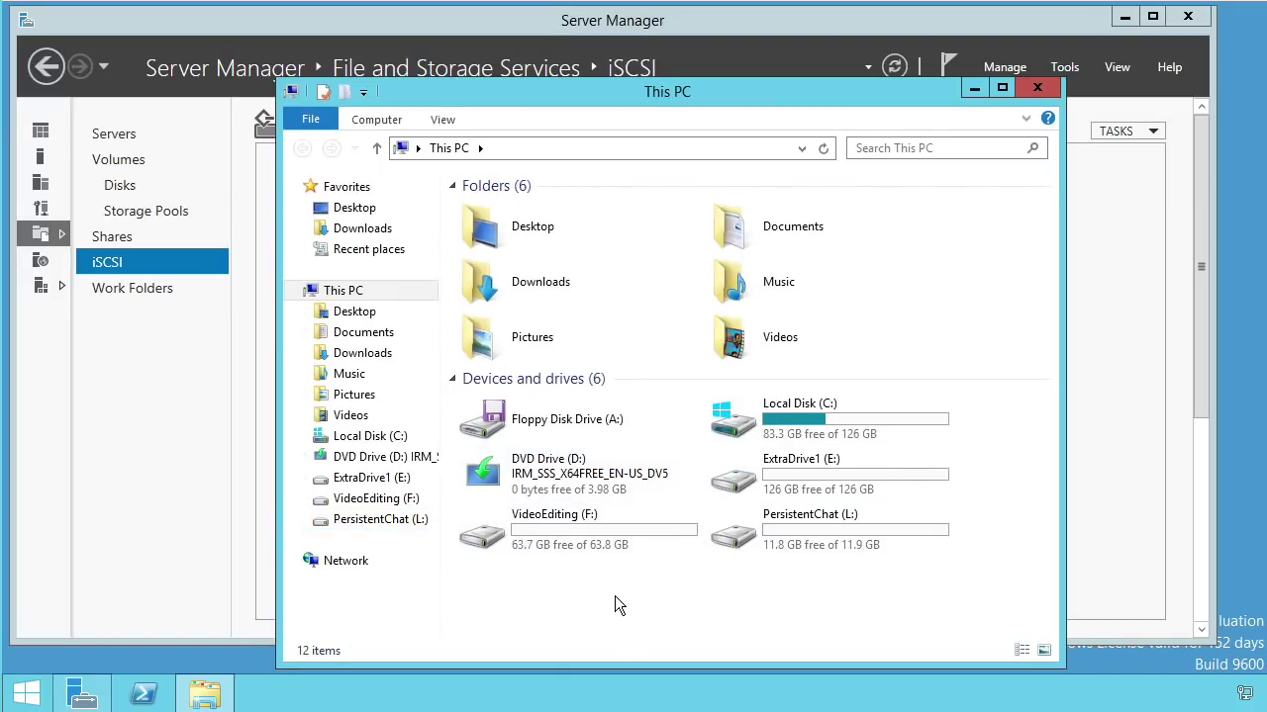
{"action": "left_click", "coordinate": [974, 91]}
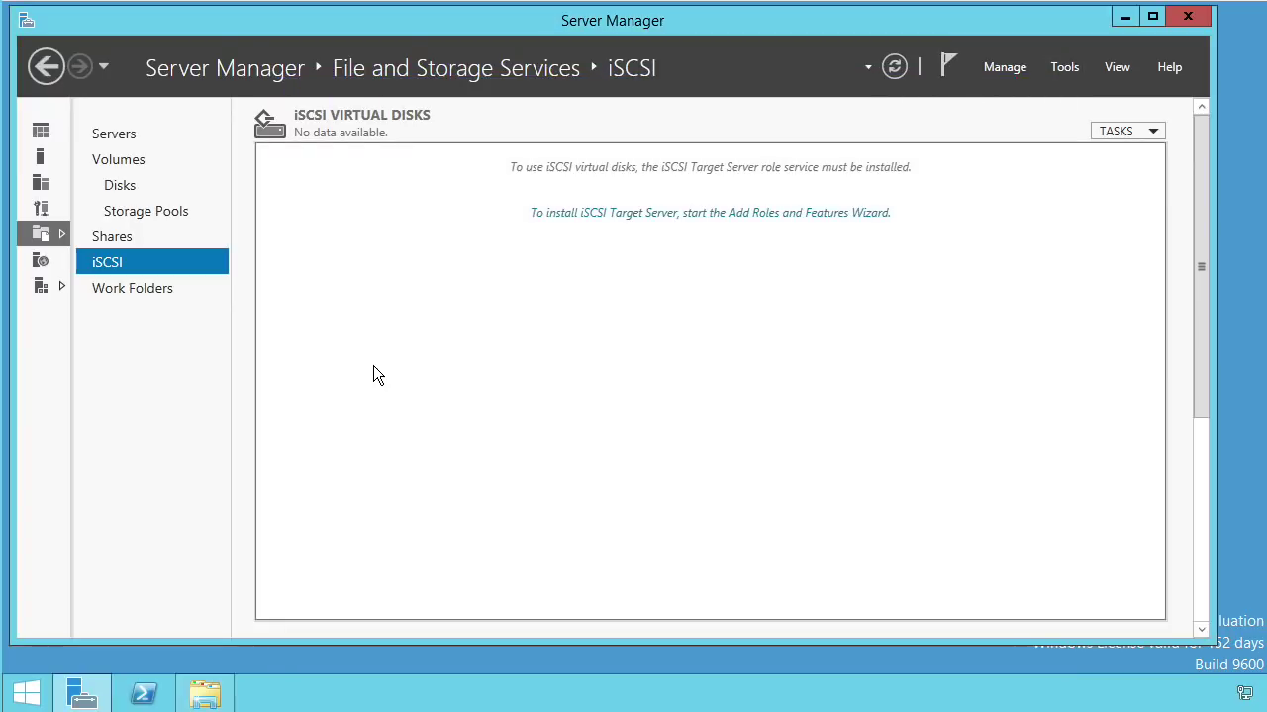
Open Disk Management full-screen and scroll down to the offline, unallocated 2.00 GB Disk 11
{"action": "right_click", "coordinate": [30, 700]}
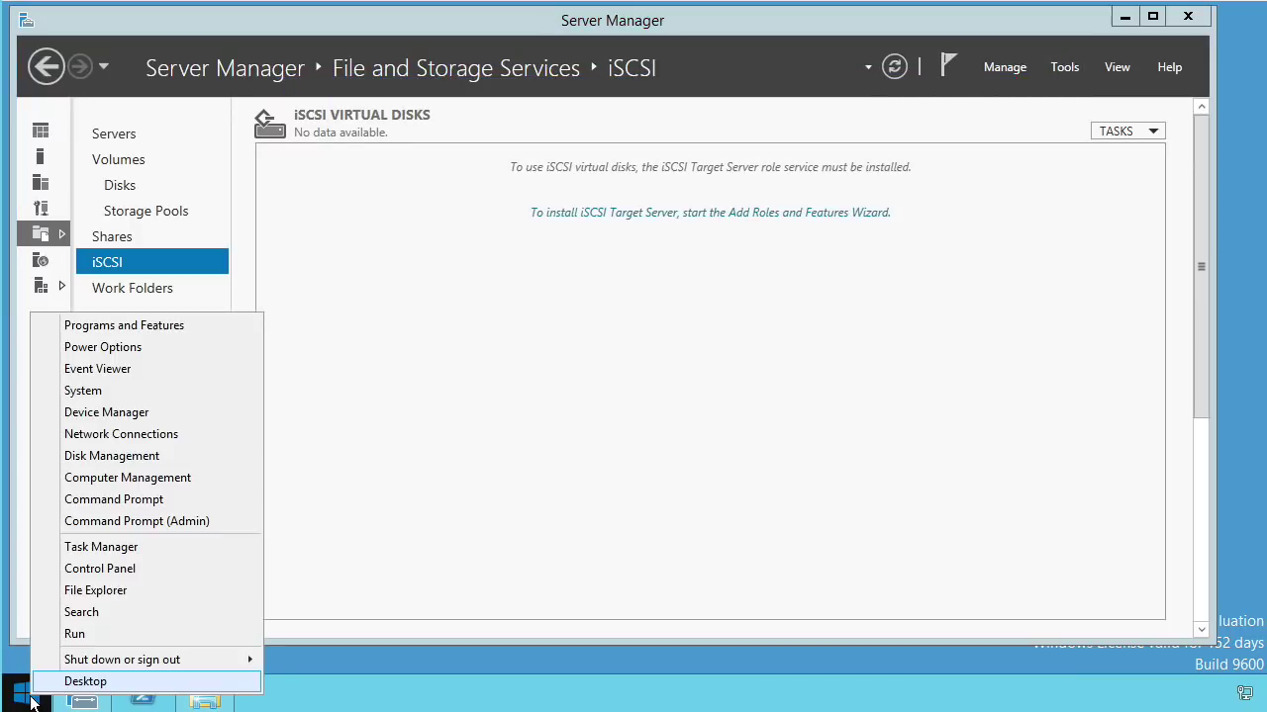
{"action": "left_click", "coordinate": [124, 460]}
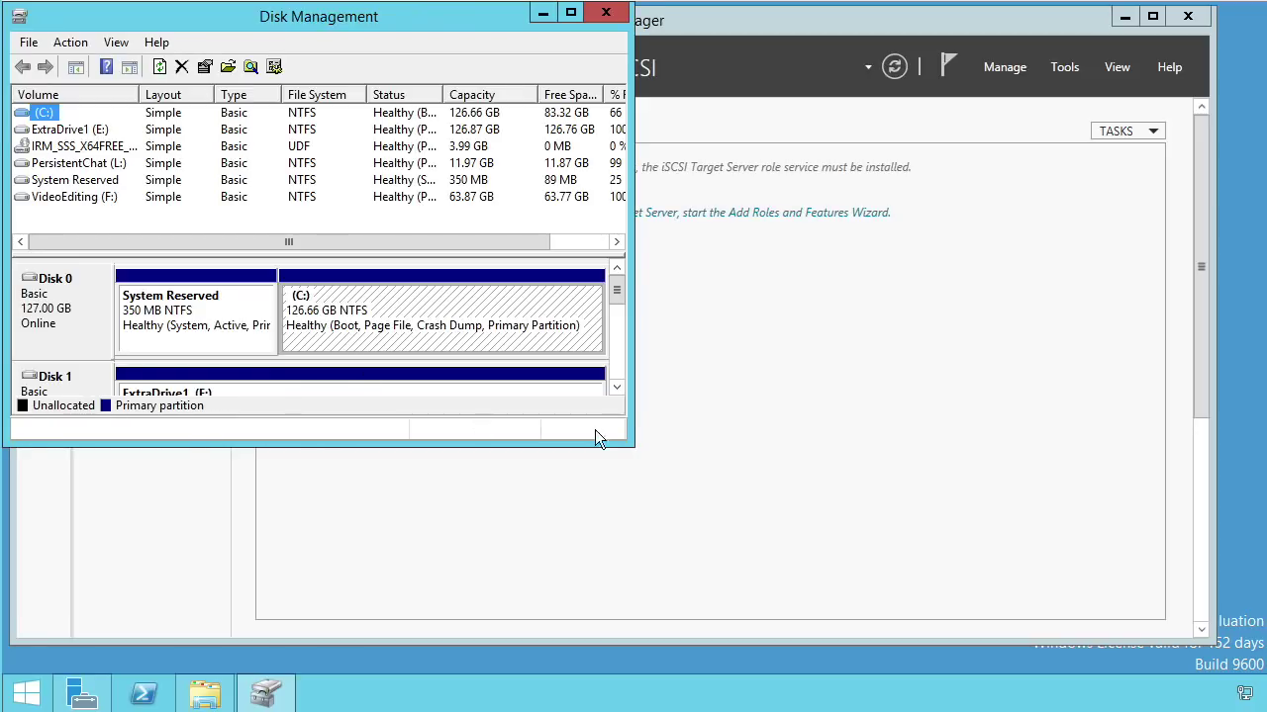
{"action": "left_click_drag", "start_coordinate": [631, 446], "coordinate": [798, 516]}
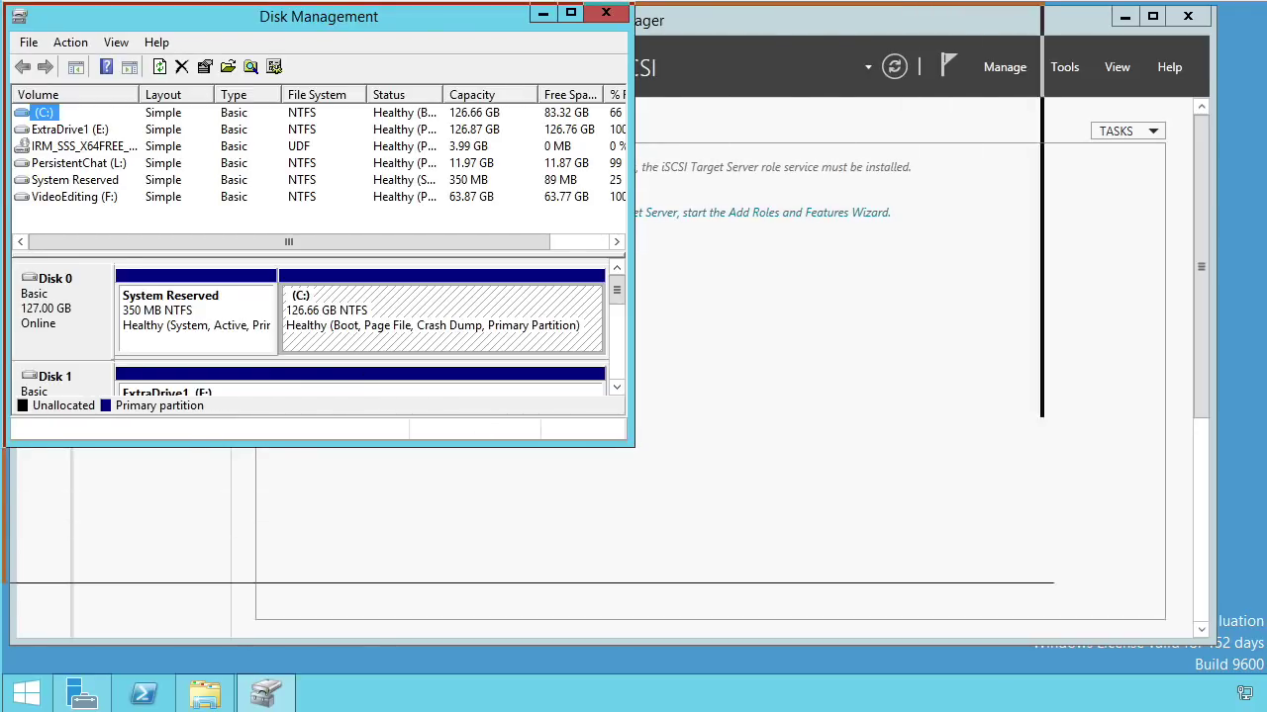
{"action": "left_click_drag", "start_coordinate": [1078, 587], "coordinate": [1249, 653]}
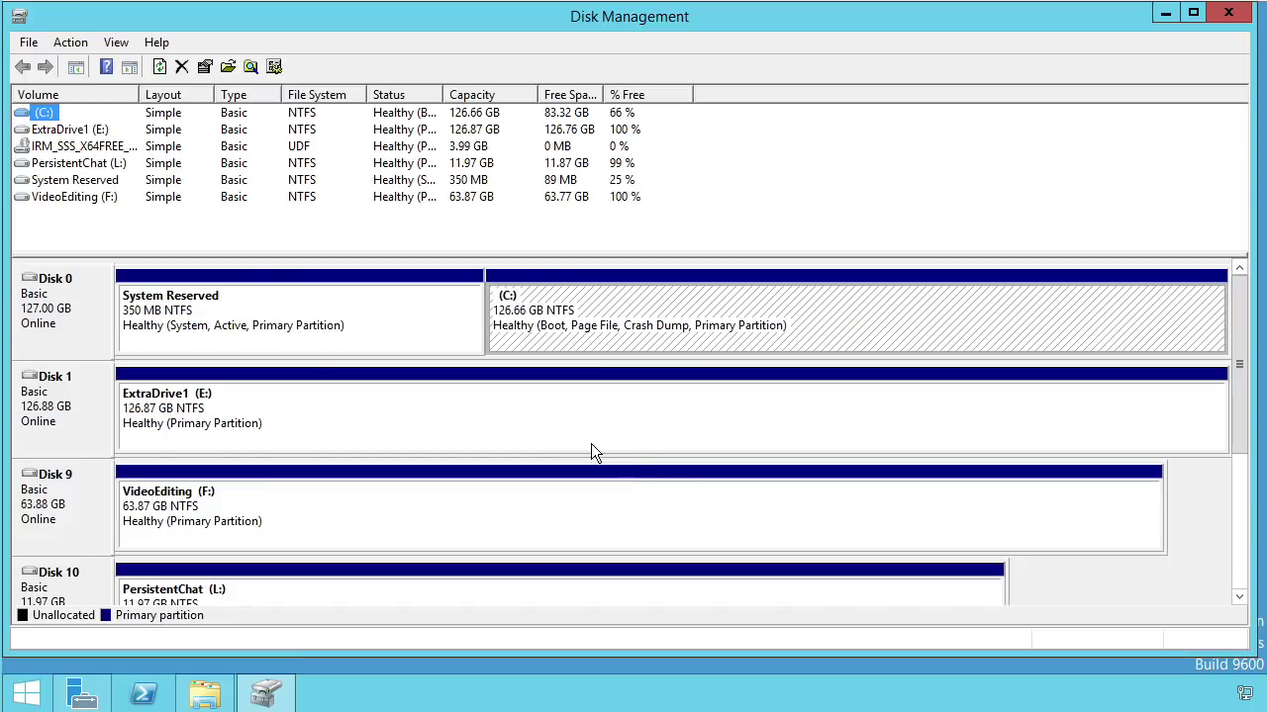
{"action": "left_click", "coordinate": [1241, 335]}
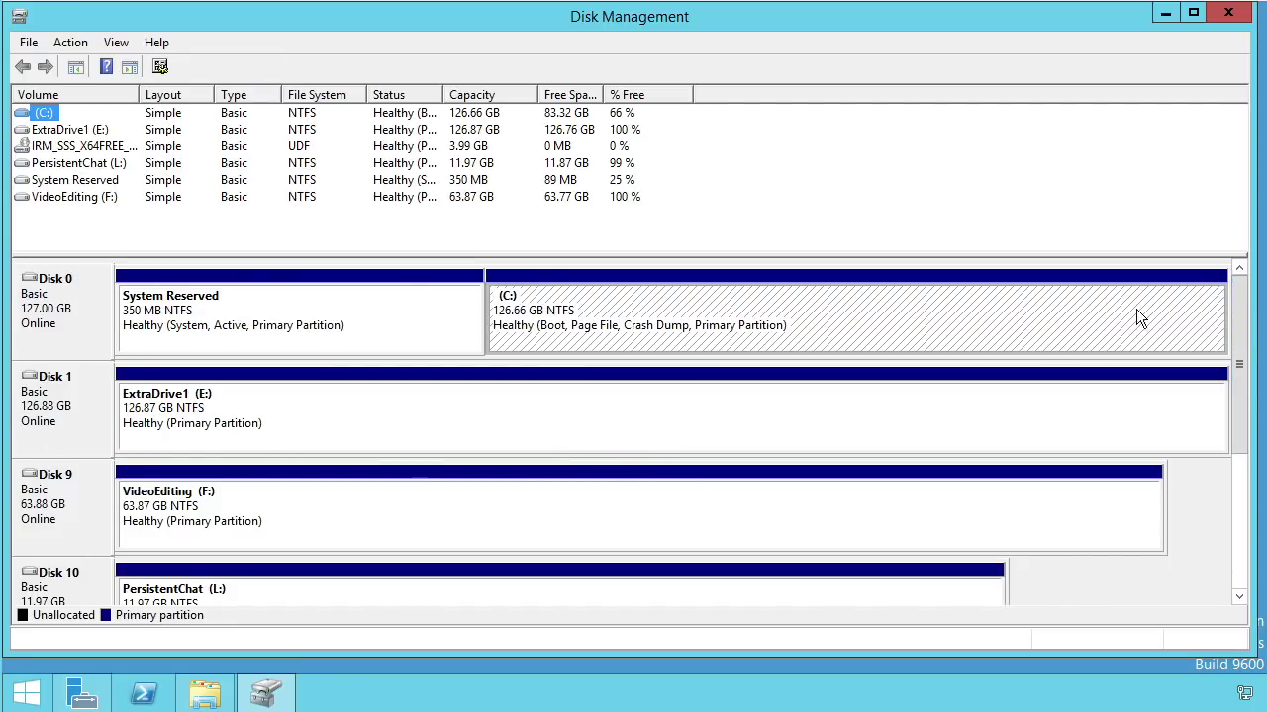
{"action": "left_click_drag", "start_coordinate": [1237, 318], "coordinate": [1239, 391]}
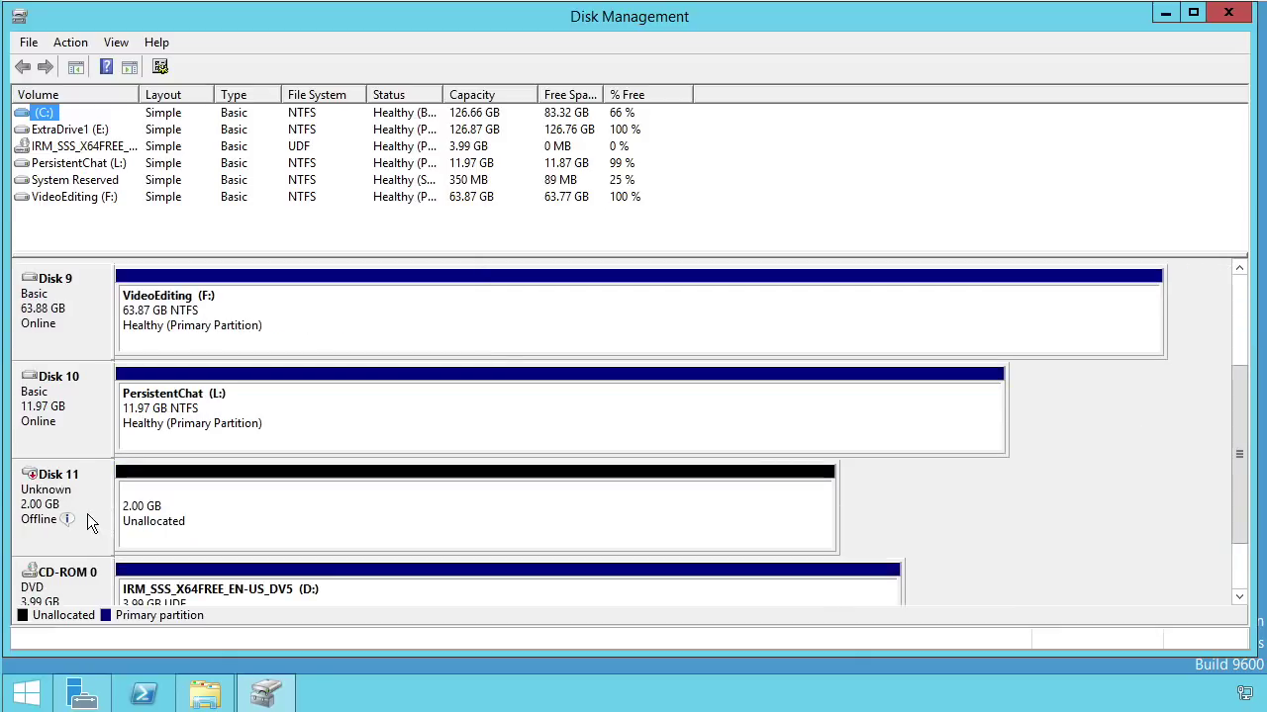
{"action": "mouse_move", "coordinate": [65, 522]}
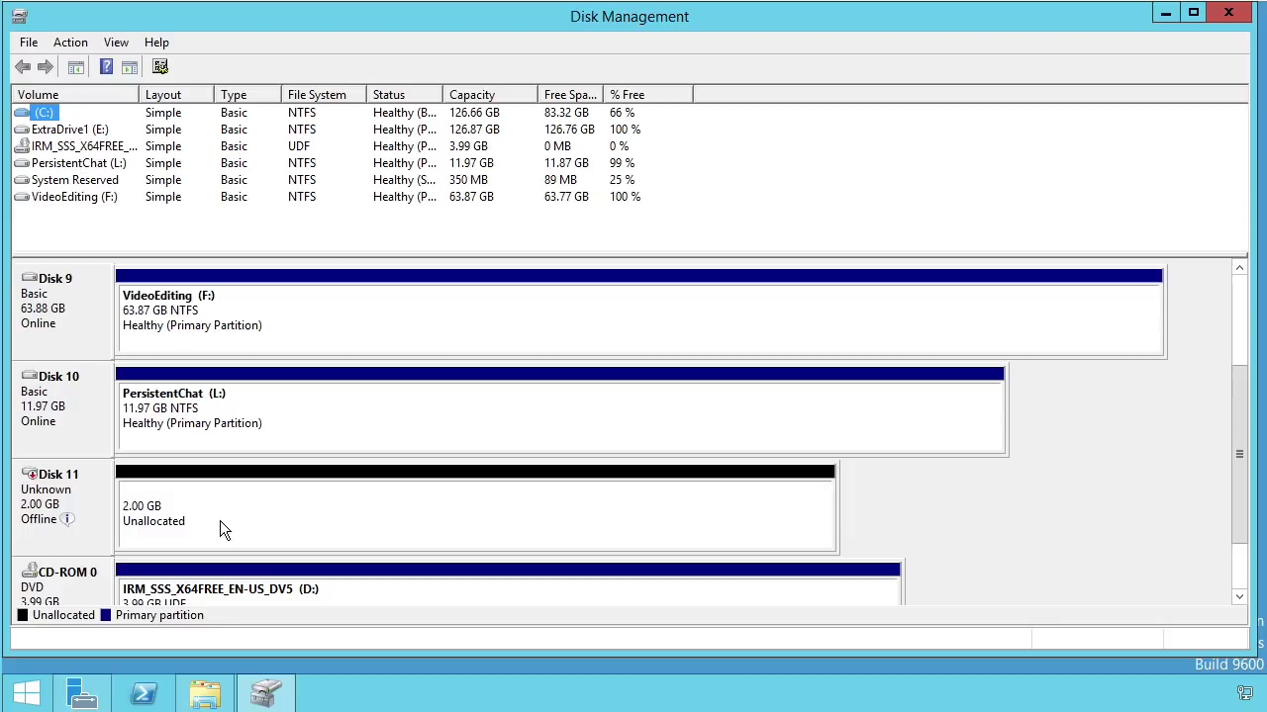
Review Disk 11's device Properties: policies, volumes, driver, details and events tabs
{"action": "right_click", "coordinate": [233, 519]}
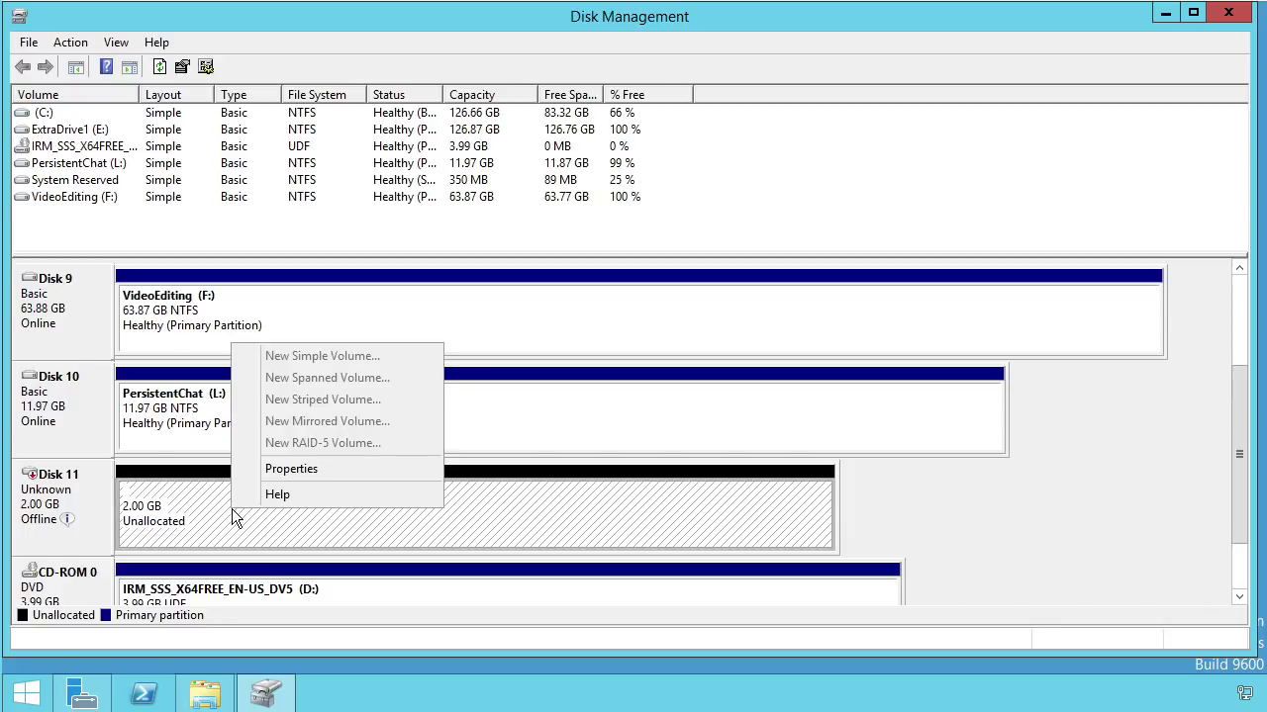
{"action": "left_click", "coordinate": [289, 465]}
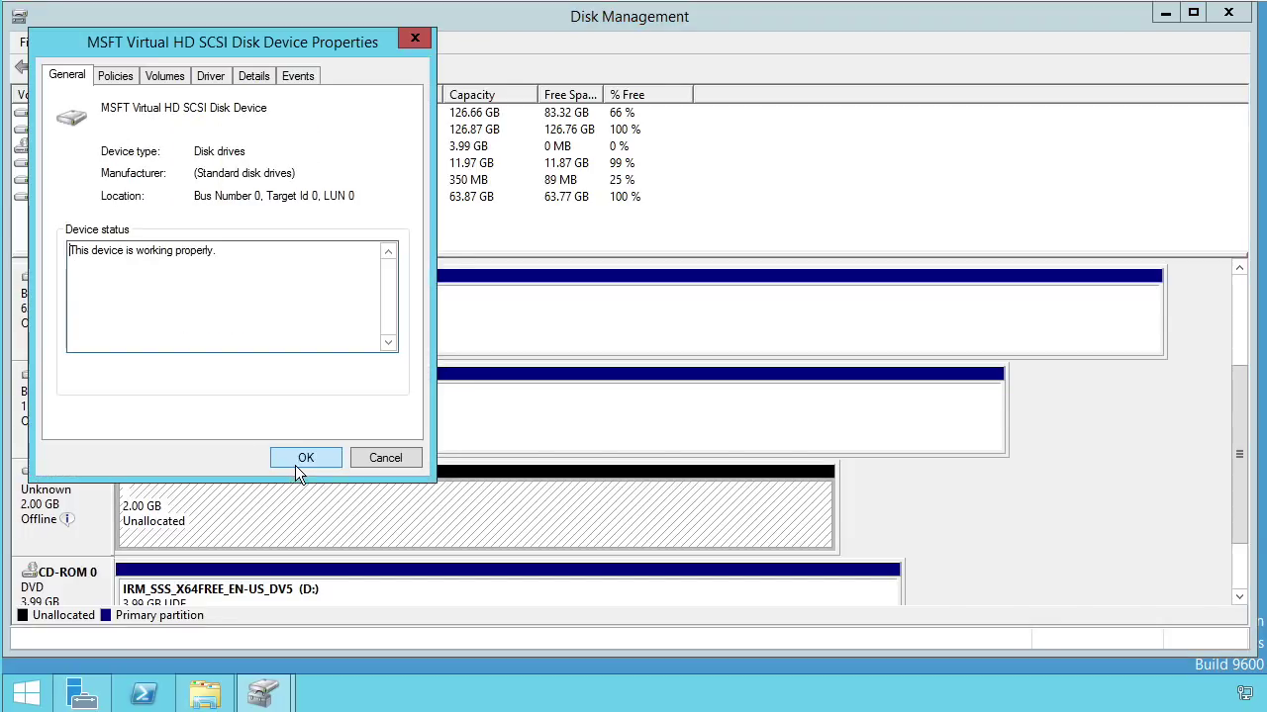
{"action": "left_click", "coordinate": [126, 76]}
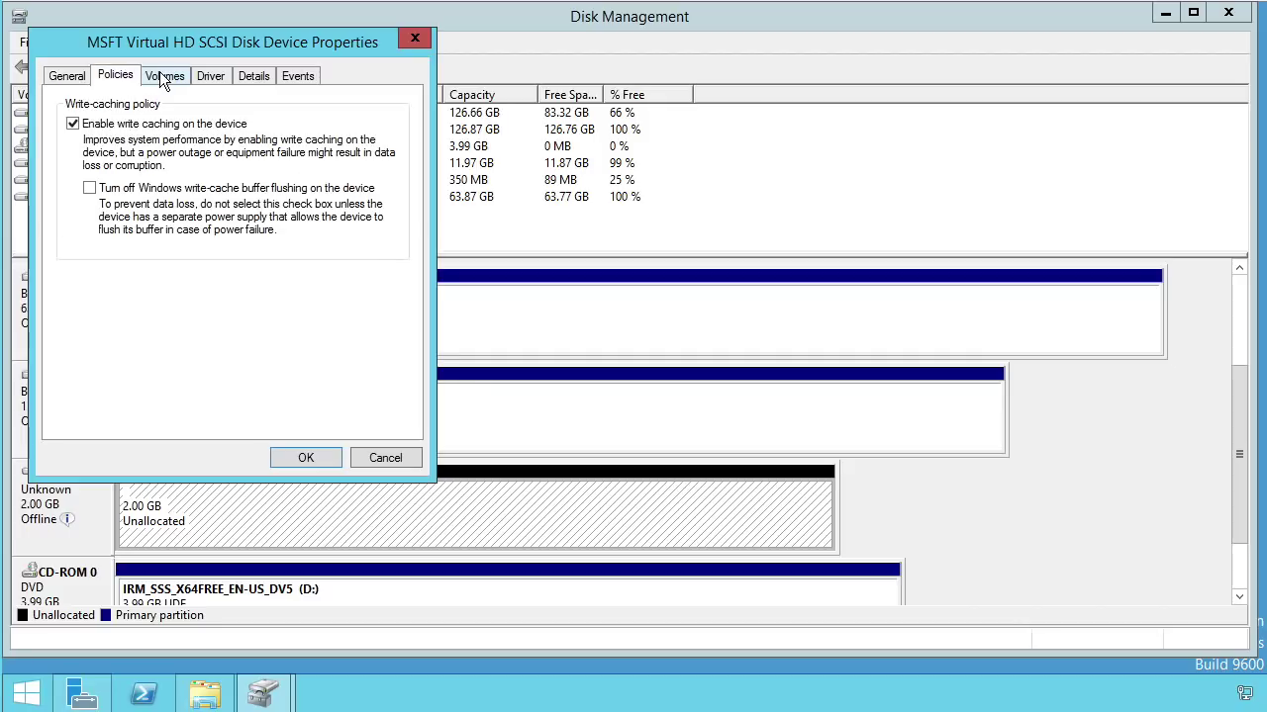
{"action": "left_click", "coordinate": [161, 75]}
{"action": "left_click", "coordinate": [210, 75]}
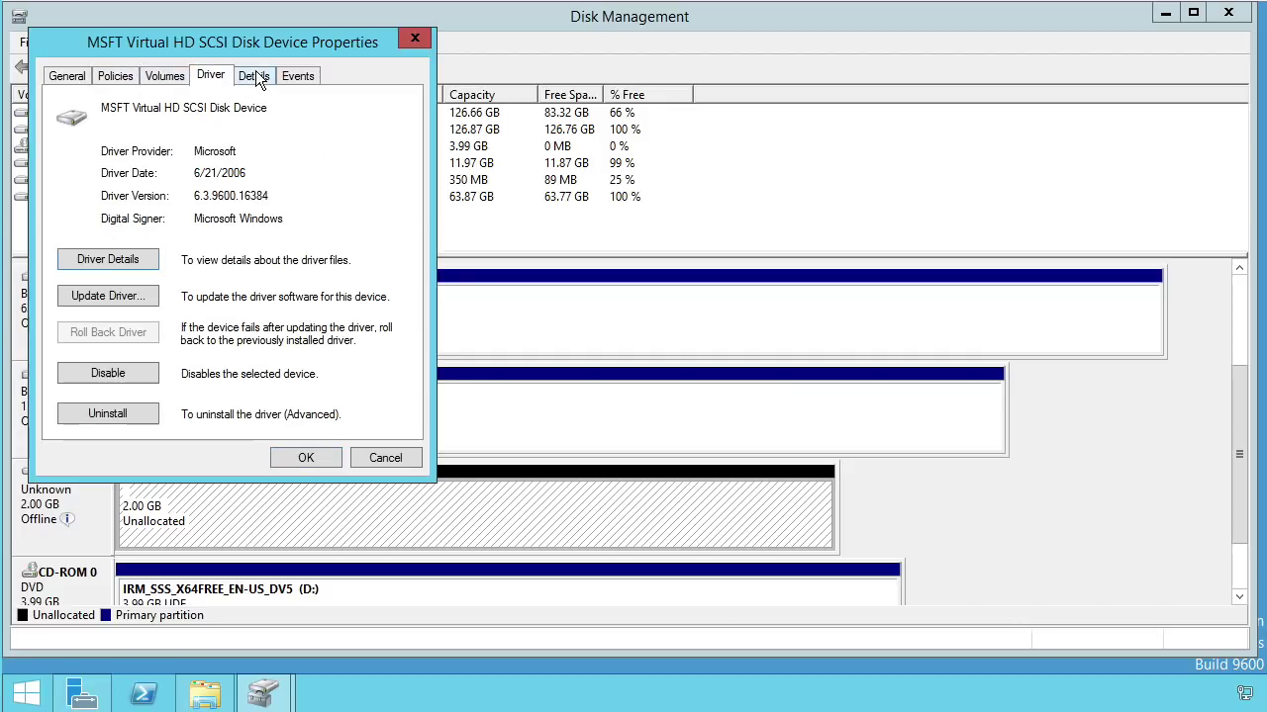
{"action": "left_click", "coordinate": [255, 76]}
{"action": "left_click", "coordinate": [298, 76]}
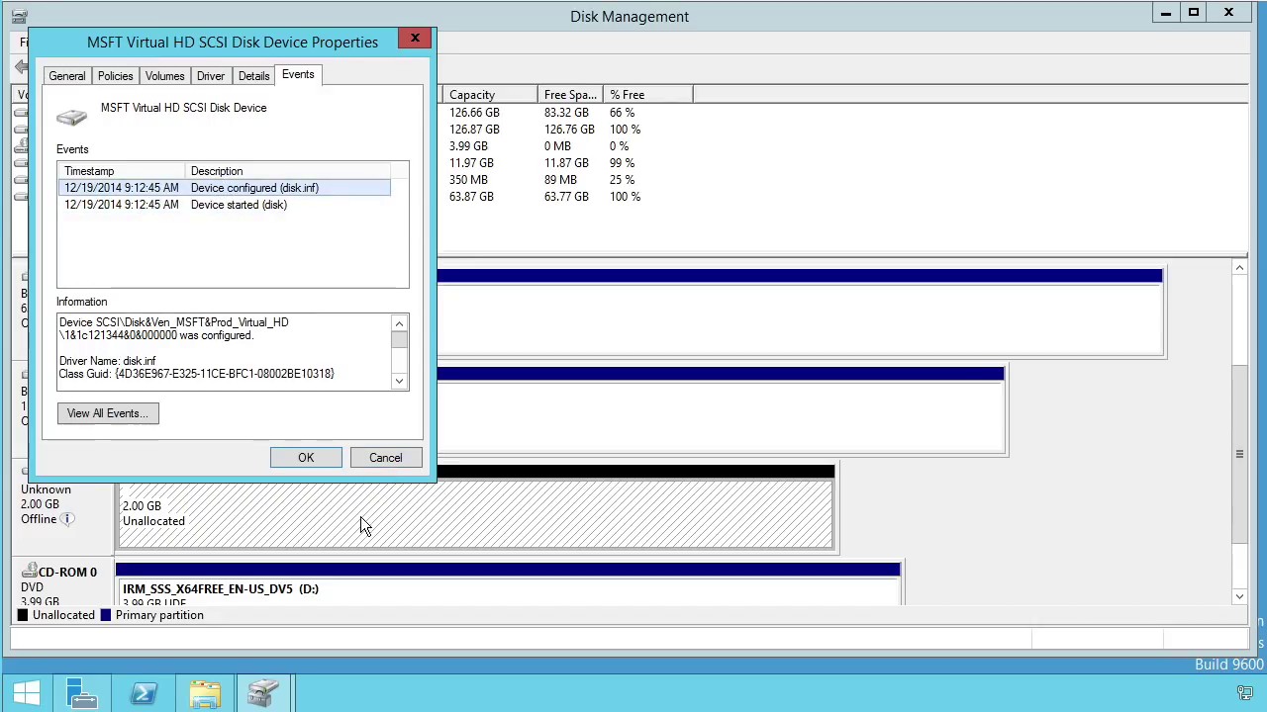
Close the Disk 11 Properties without changes and bring Disk 11 online
{"action": "left_click", "coordinate": [386, 457]}
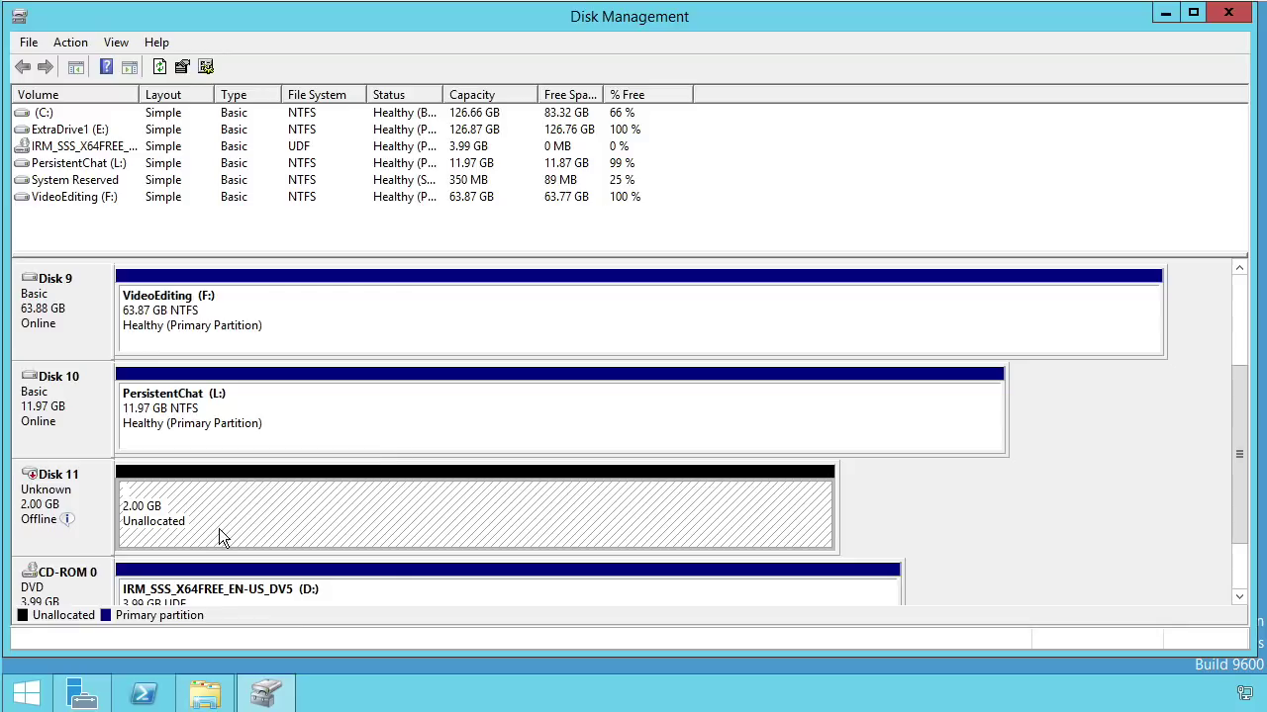
{"action": "right_click", "coordinate": [69, 505]}
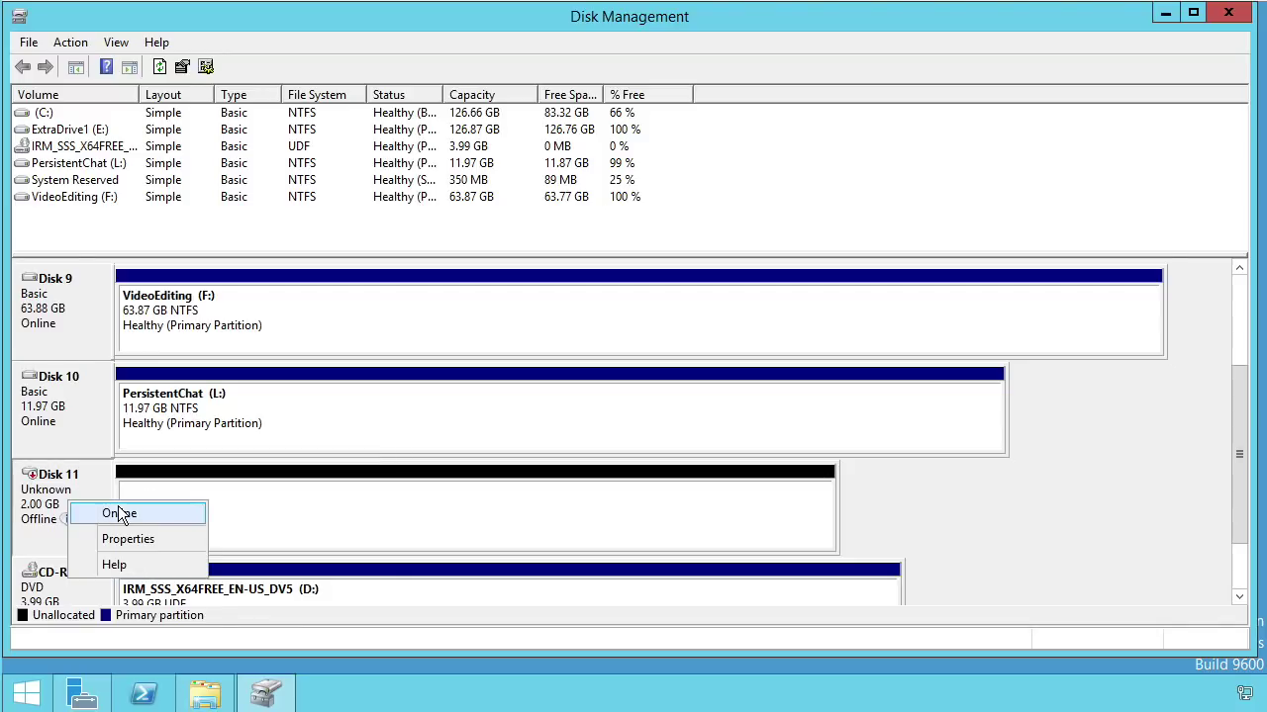
{"action": "left_click", "coordinate": [118, 506]}
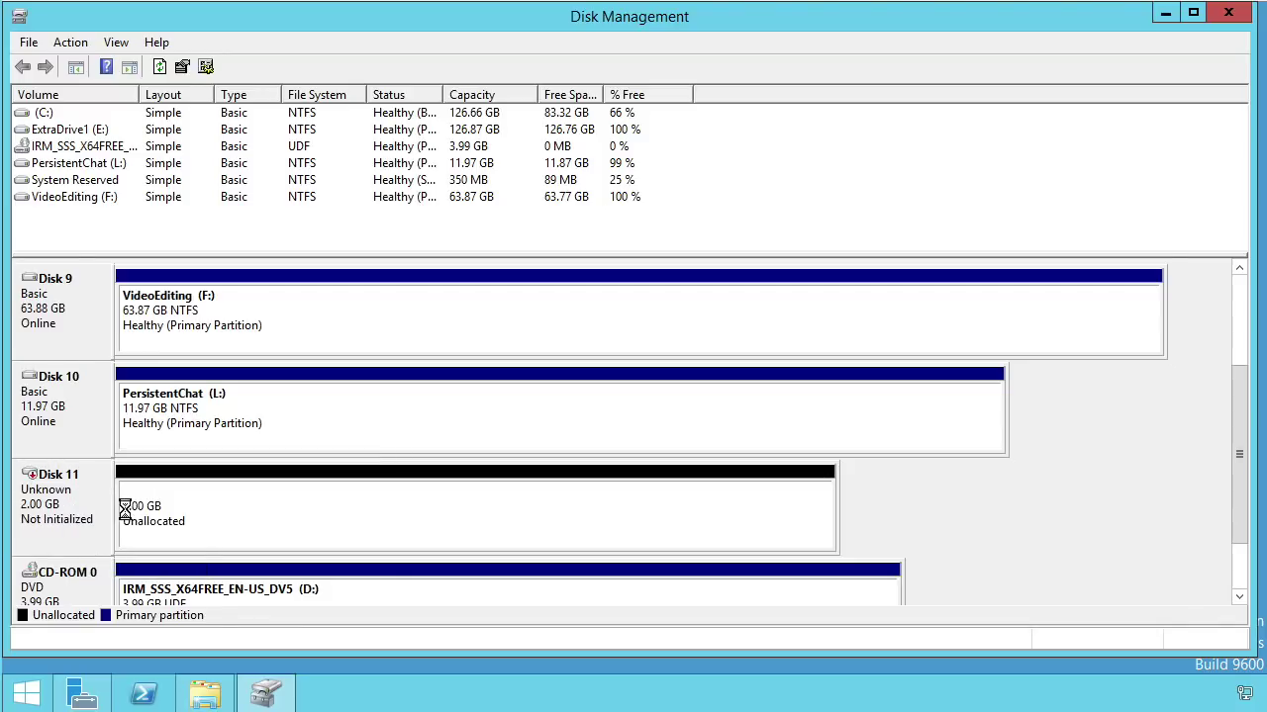
Initialize the 2.00 GB Disk 11 with the MBR (Master Boot Record) partition style
{"action": "right_click", "coordinate": [276, 512]}
{"action": "left_click", "coordinate": [66, 520]}
{"action": "right_click", "coordinate": [63, 519]}
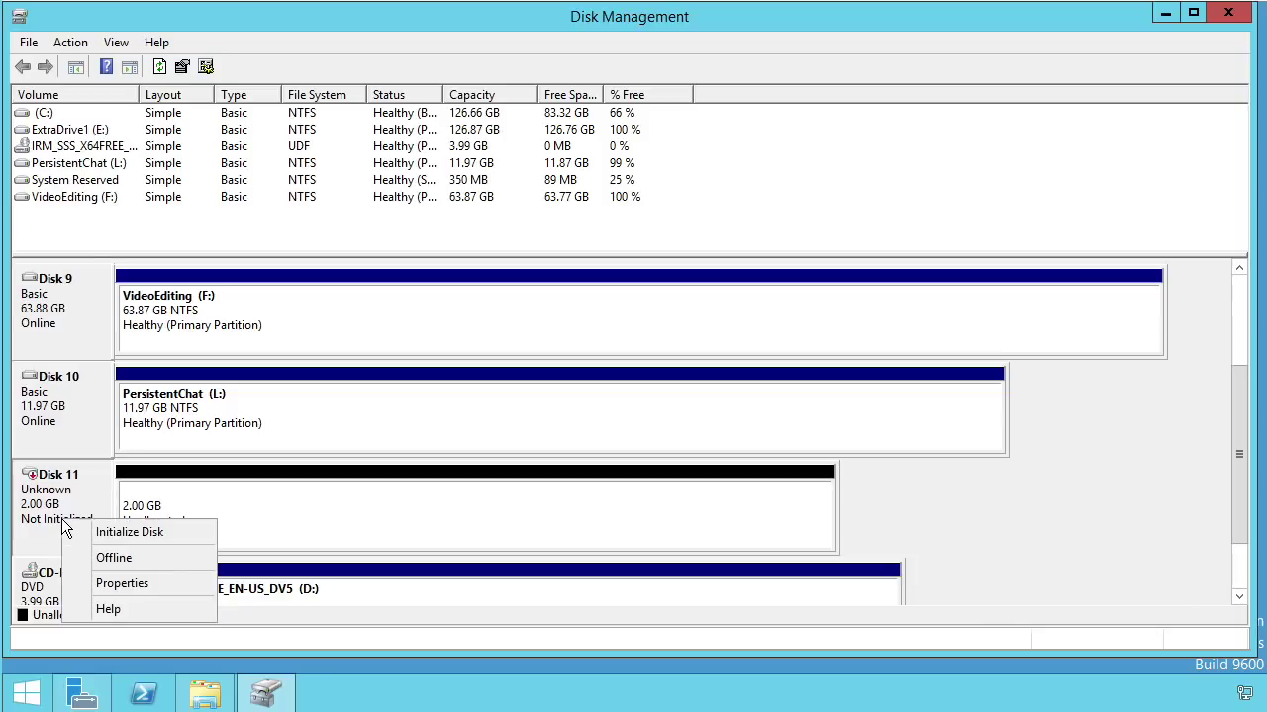
{"action": "left_click", "coordinate": [132, 531]}
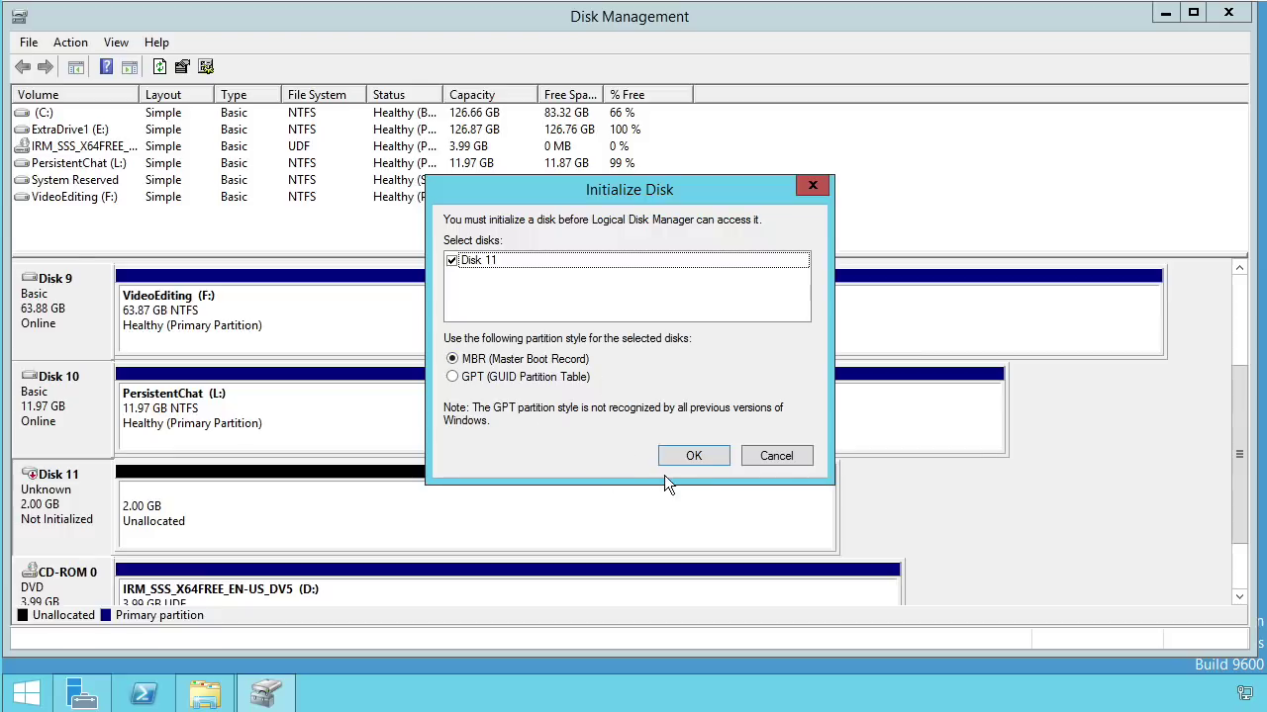
{"action": "left_click", "coordinate": [708, 458]}
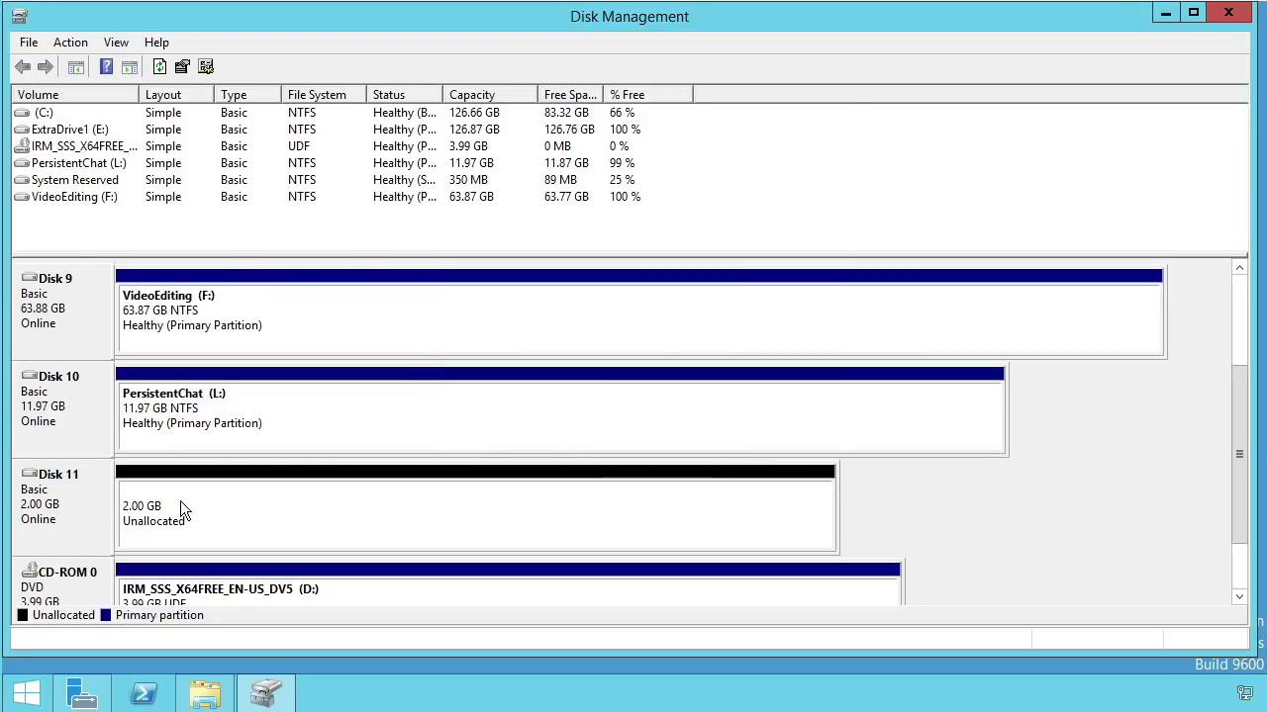
Create a full-size 2045 MB simple volume on Disk 11, letter O:, NTFS quick format
{"action": "right_click", "coordinate": [297, 522]}
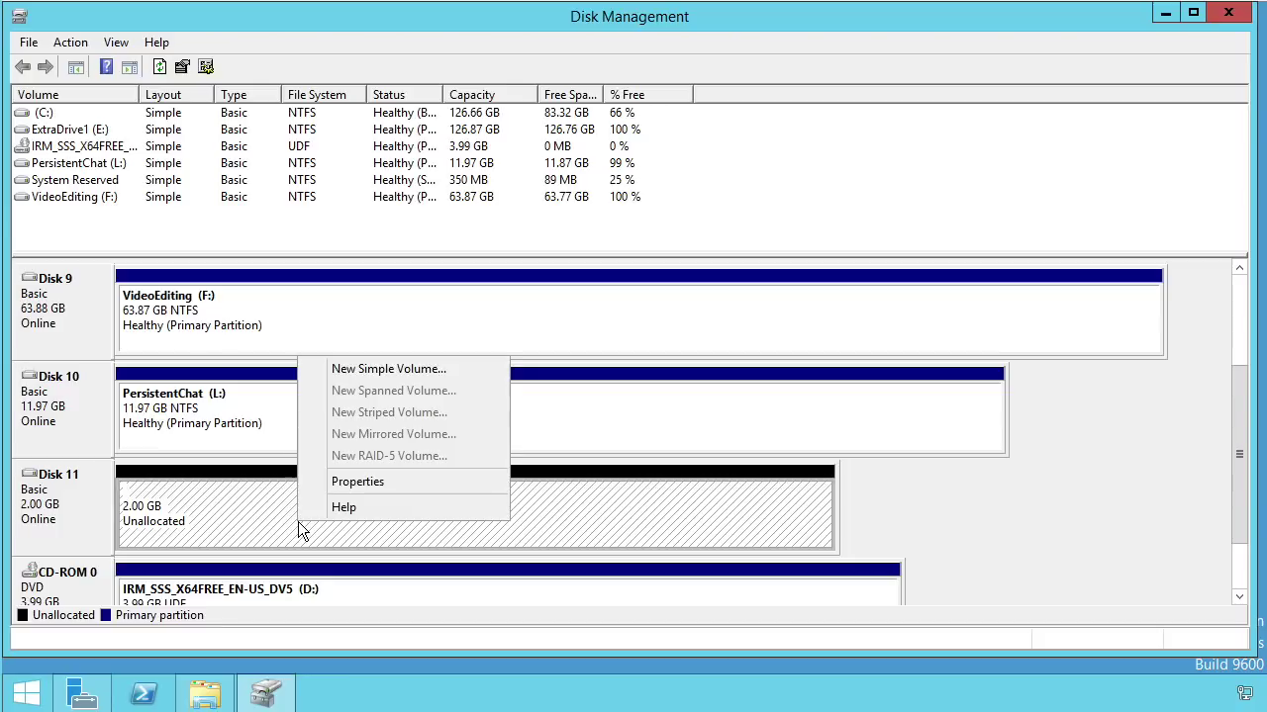
{"action": "left_click", "coordinate": [372, 367]}
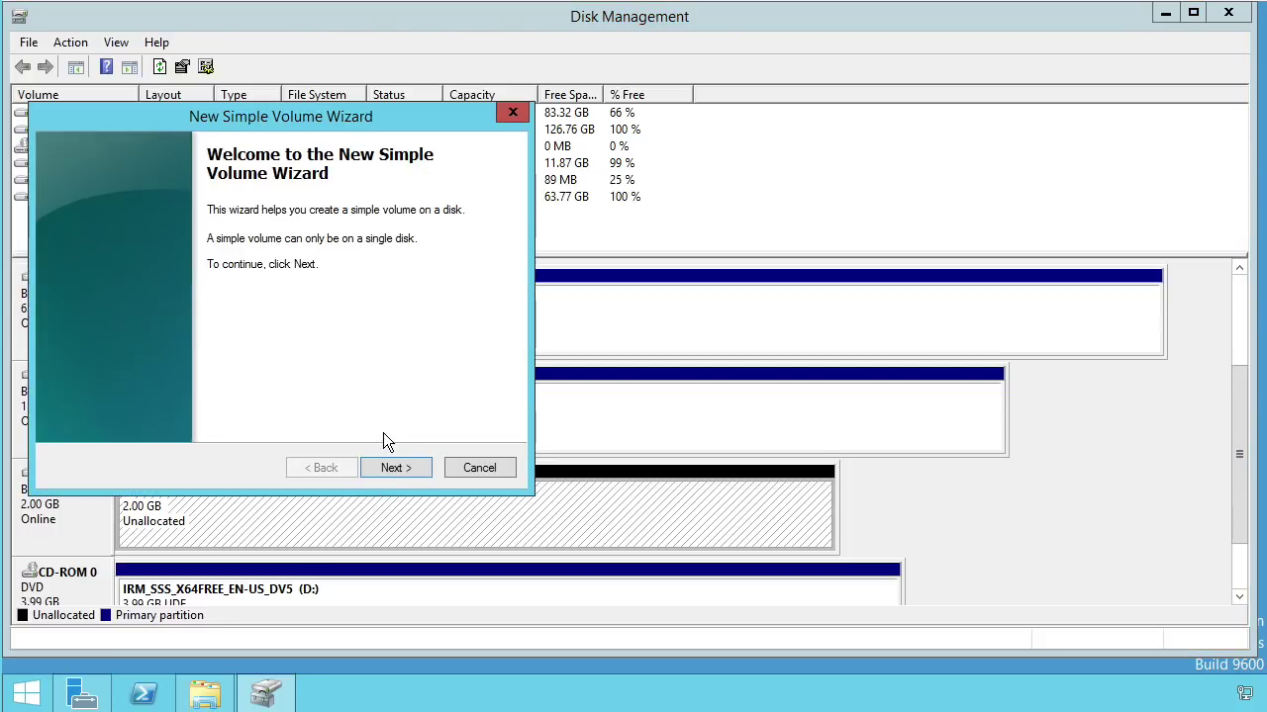
{"action": "left_click", "coordinate": [407, 469]}
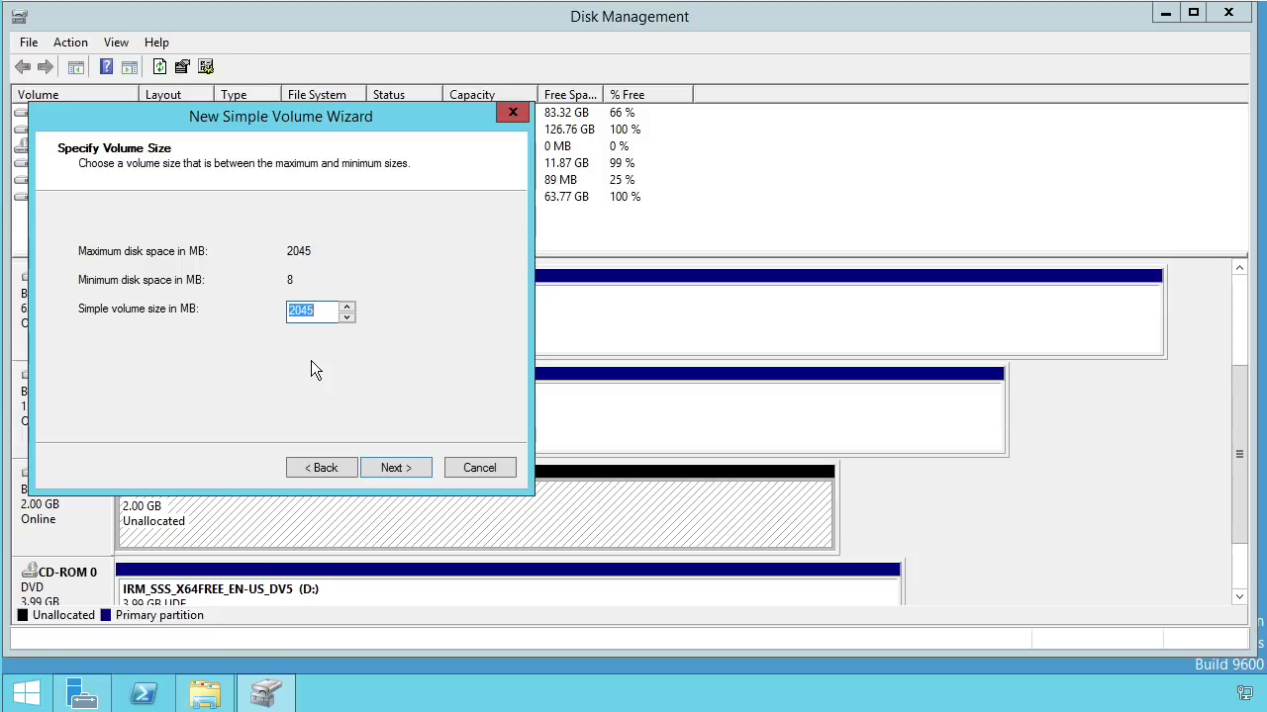
{"action": "left_click", "coordinate": [406, 467]}
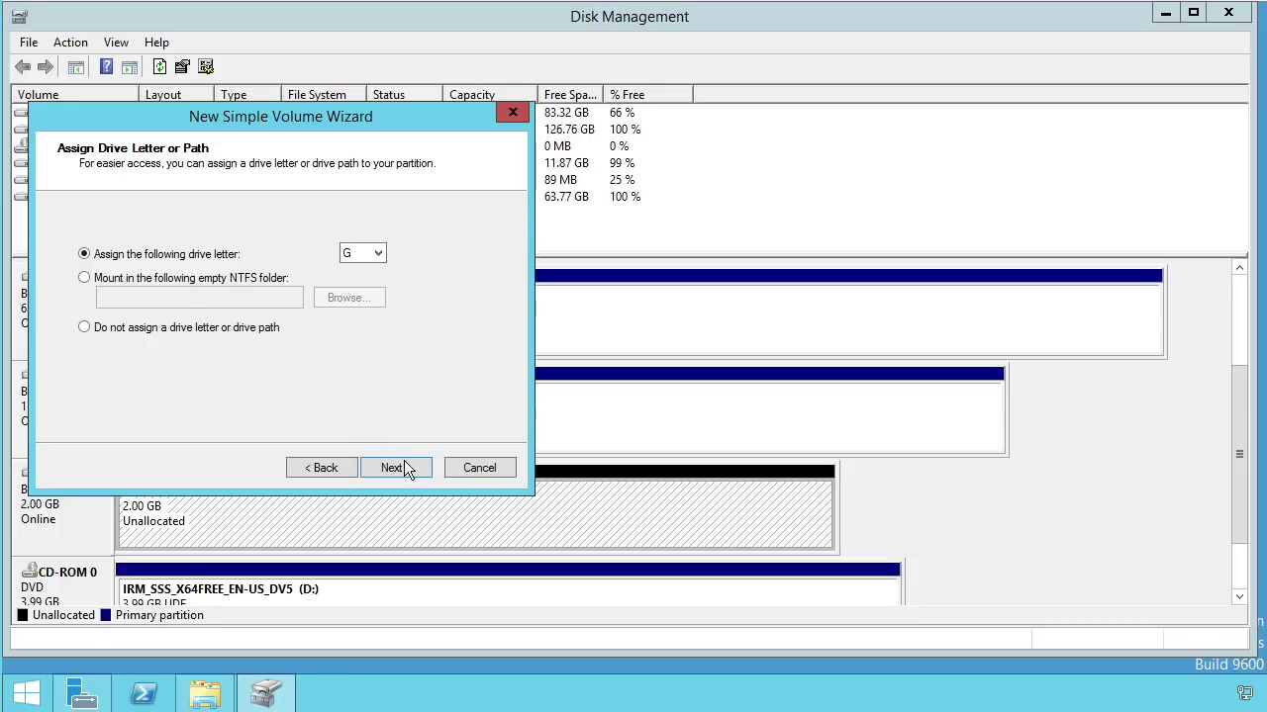
{"action": "left_click", "coordinate": [382, 253]}
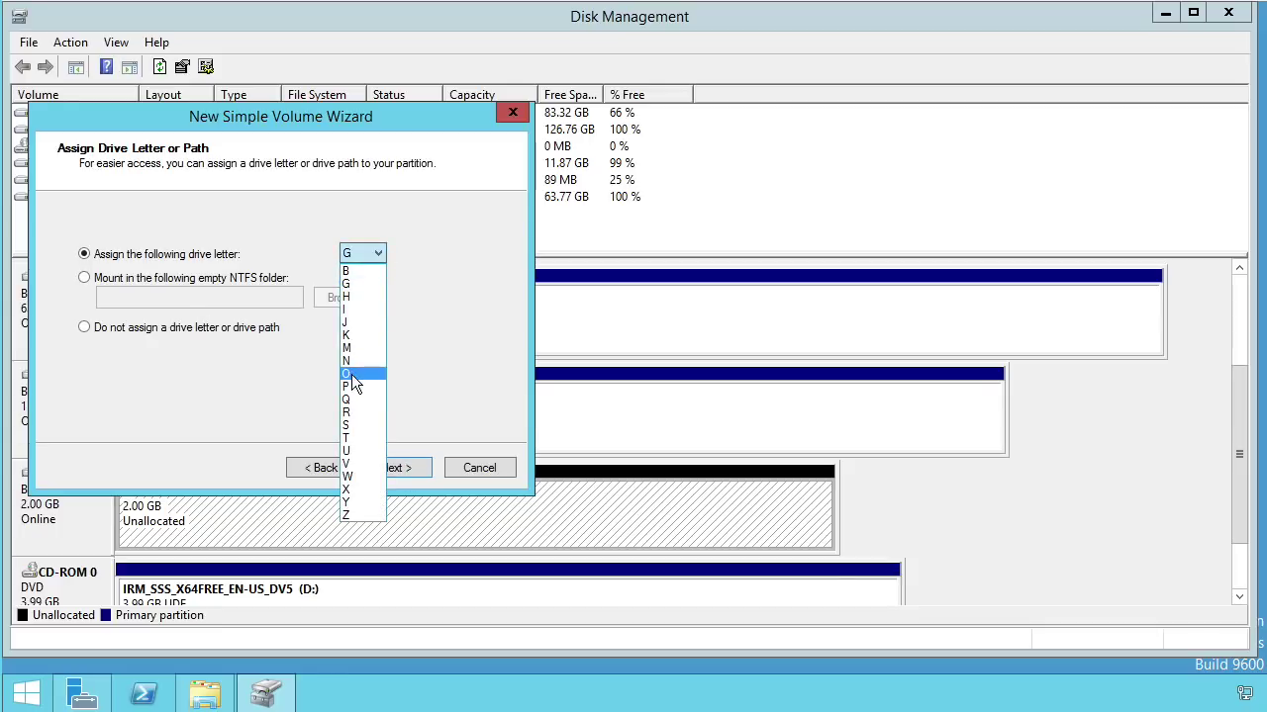
{"action": "left_click", "coordinate": [352, 373]}
{"action": "left_click", "coordinate": [401, 468]}
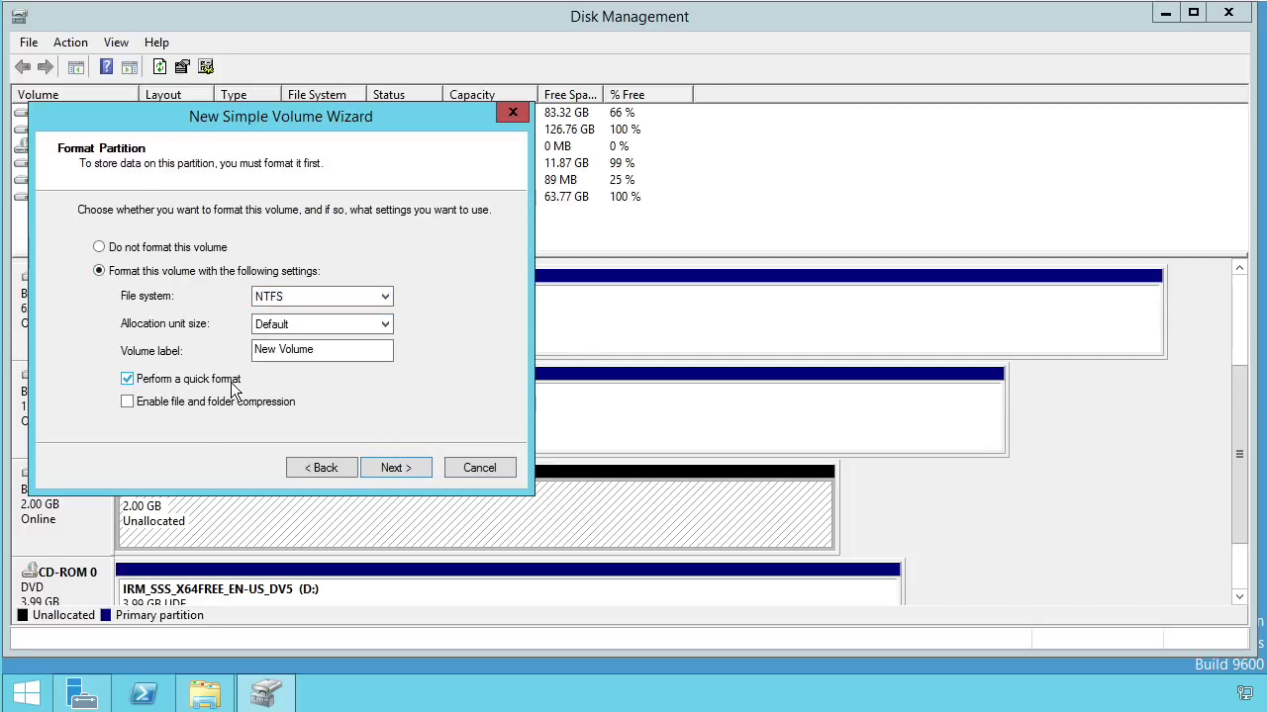
{"action": "left_click", "coordinate": [386, 469]}
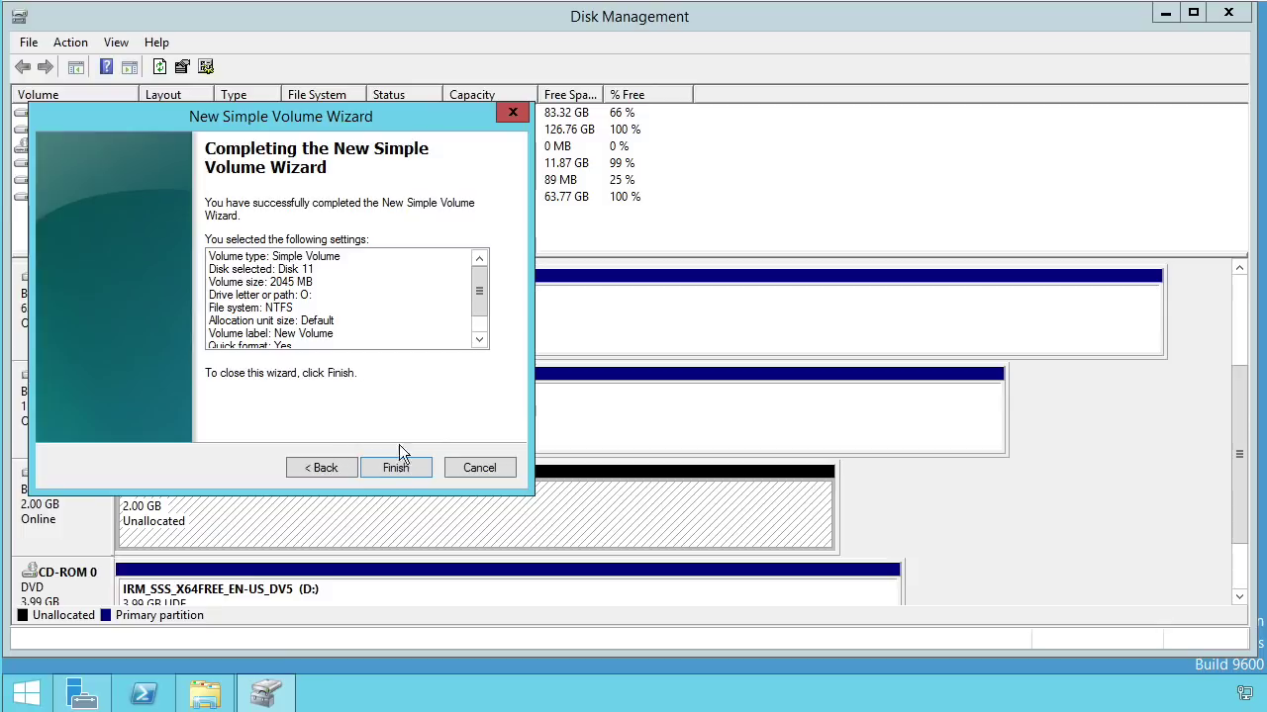
{"action": "left_click", "coordinate": [404, 467]}
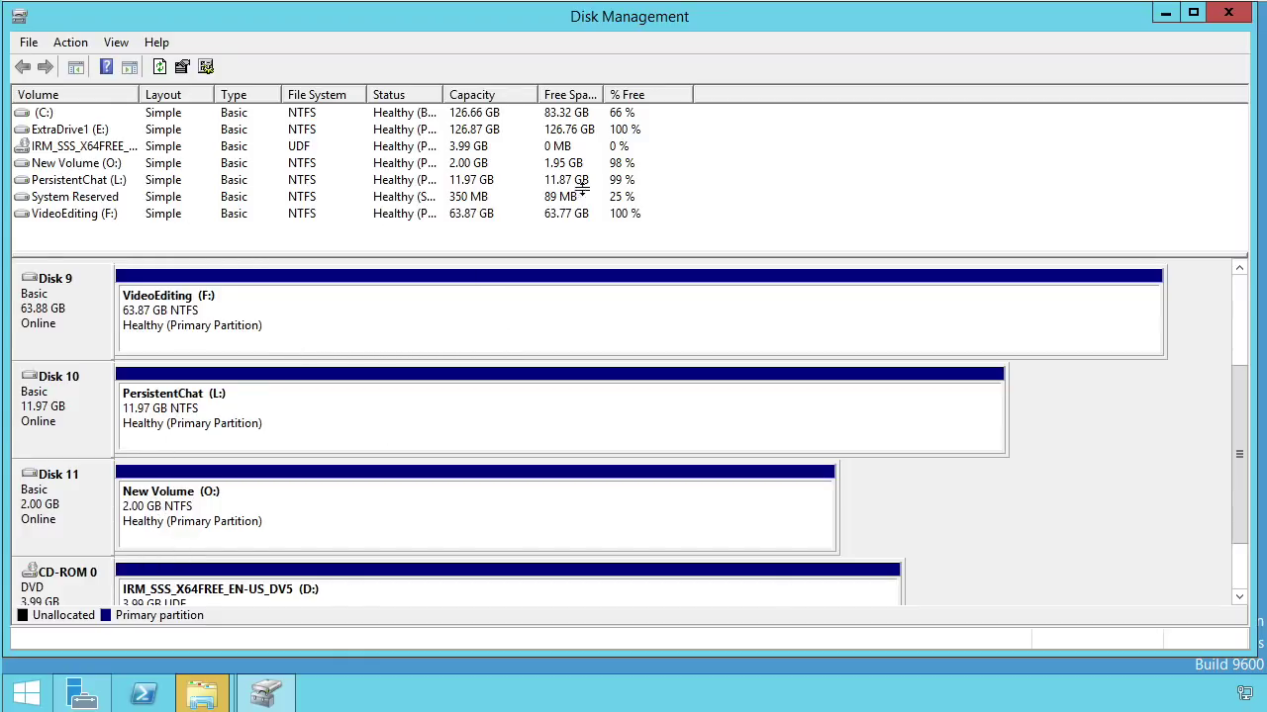
Dismiss the stray drive G: format request and its error, minimizing Disk Management, then open This PC
{"action": "left_click", "coordinate": [1165, 13]}
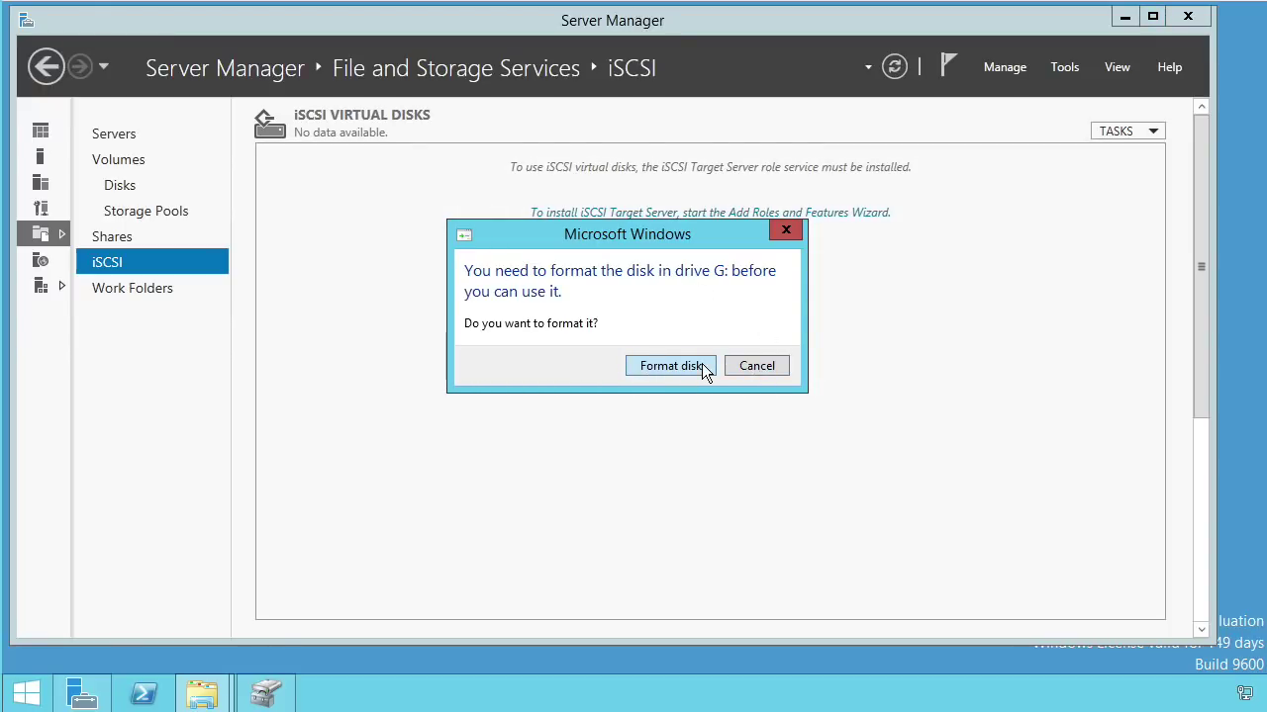
{"action": "left_click", "coordinate": [670, 365]}
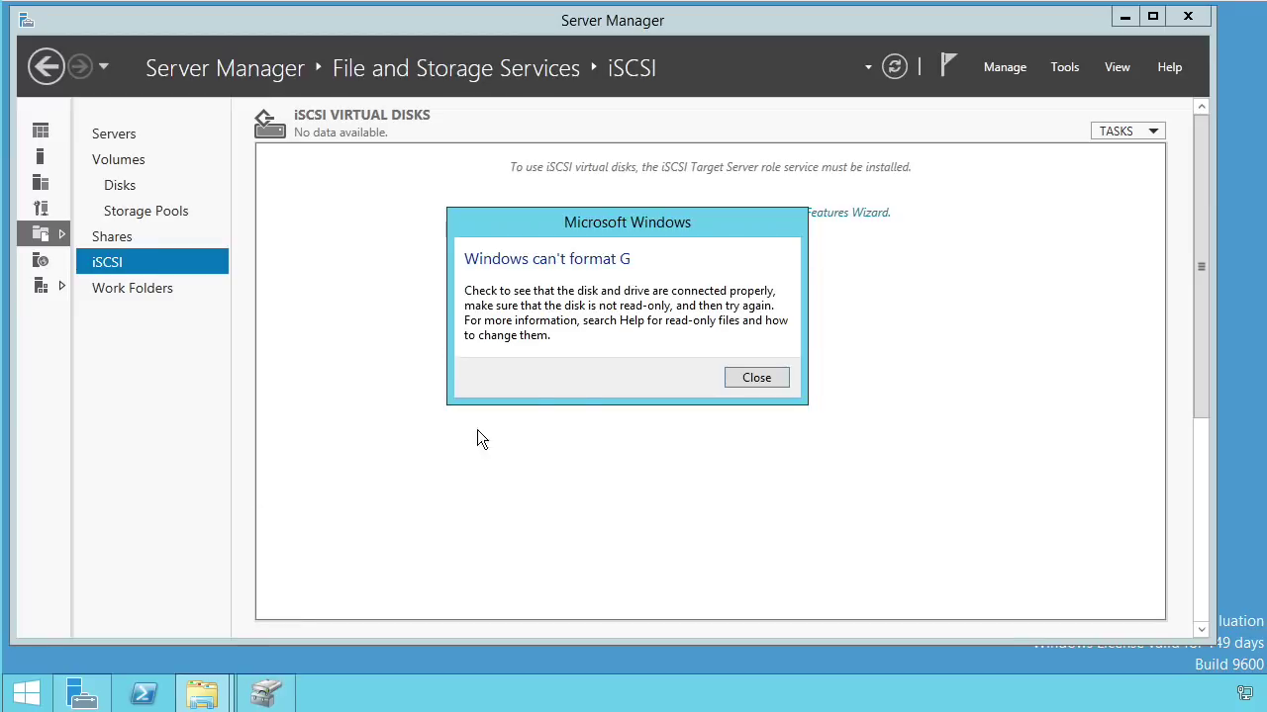
{"action": "left_click", "coordinate": [763, 375]}
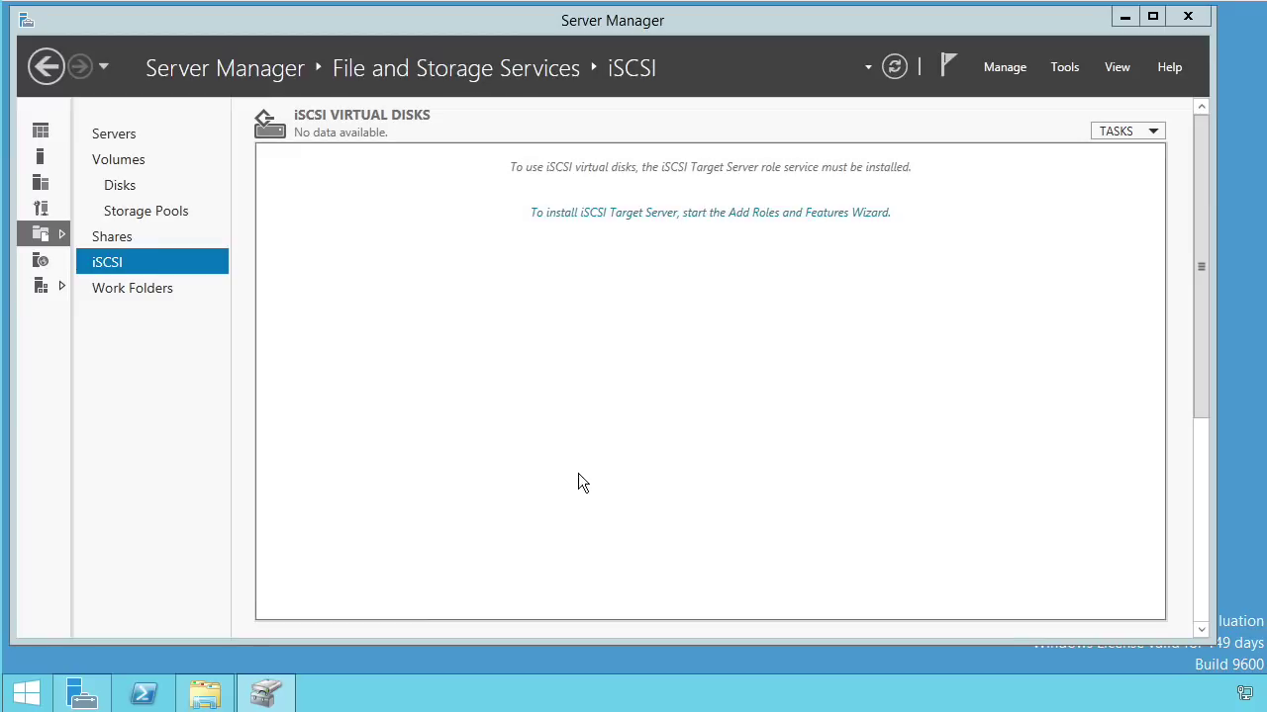
{"action": "left_click", "coordinate": [275, 698]}
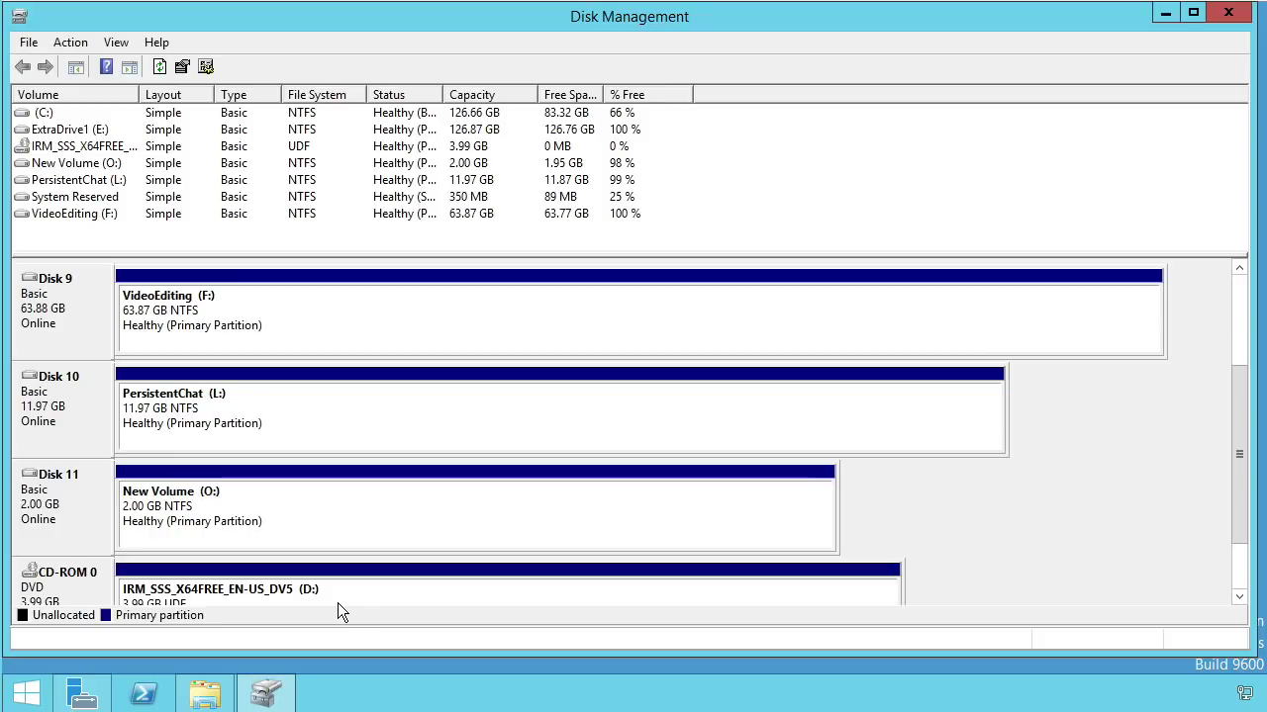
{"action": "left_click", "coordinate": [1166, 14]}
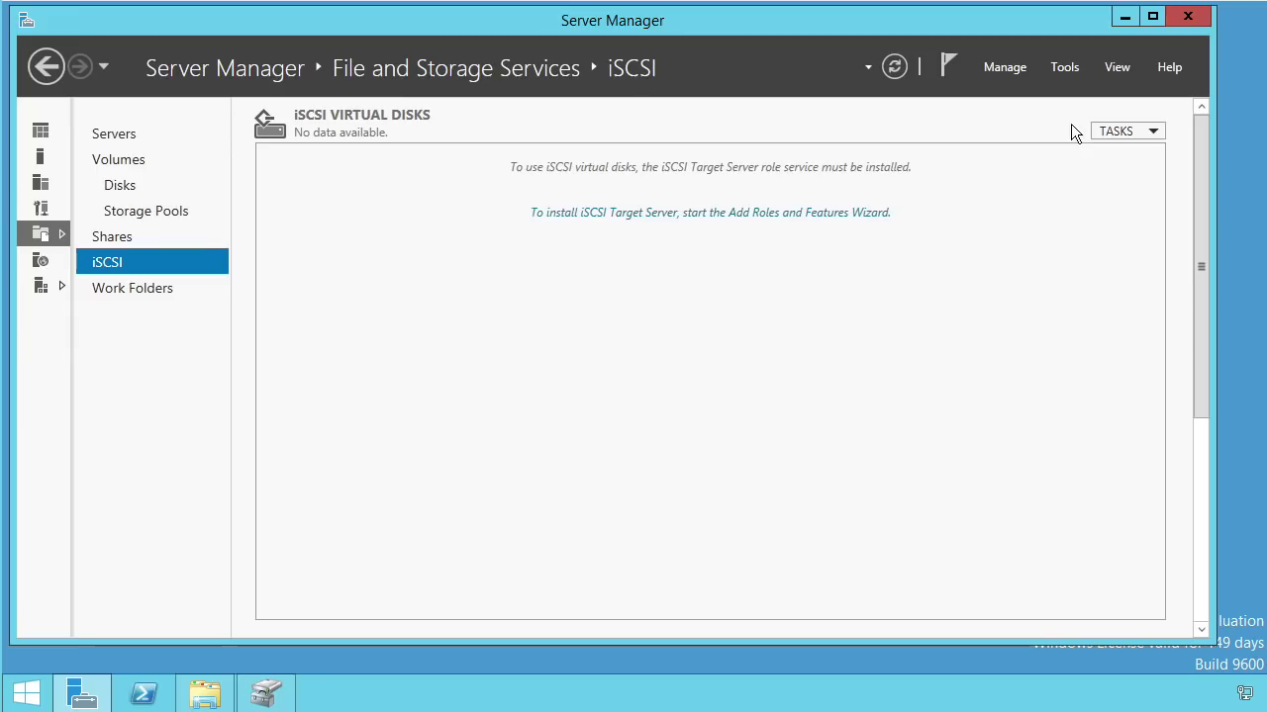
{"action": "left_click", "coordinate": [205, 692]}
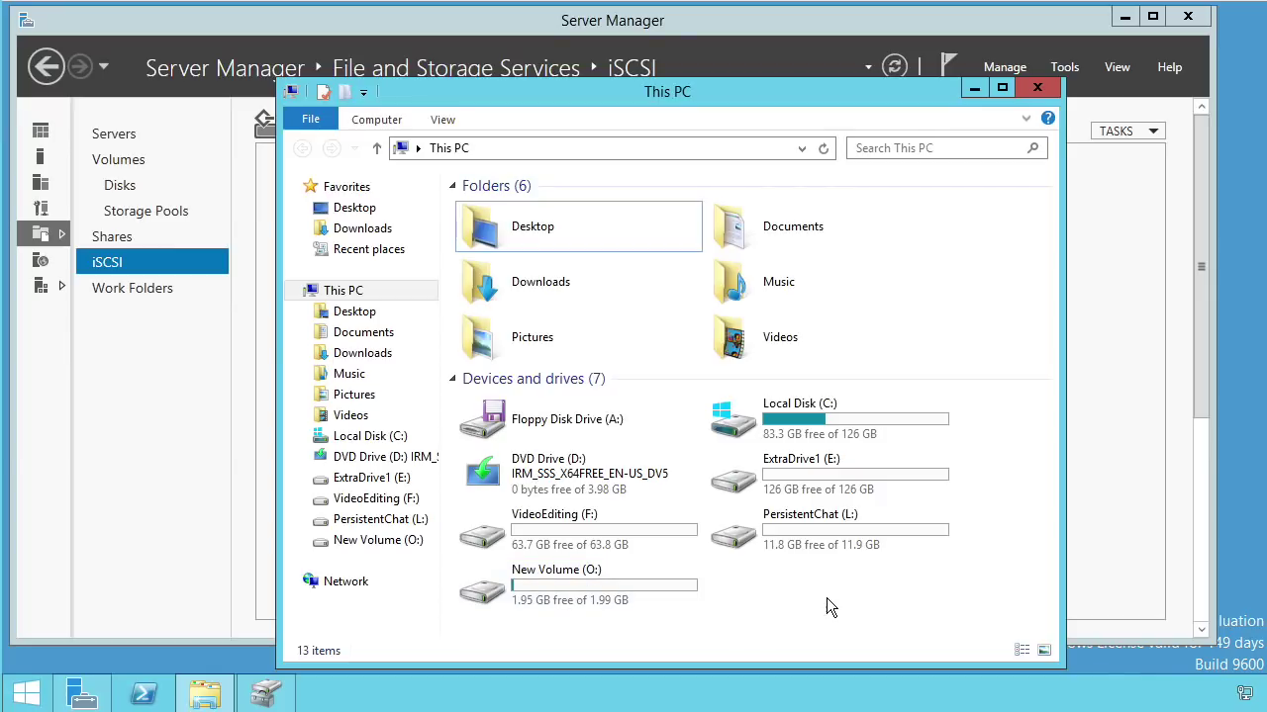
Minimize the This PC window after confirming New Volume (O:) is listed
{"action": "left_click", "coordinate": [972, 90]}
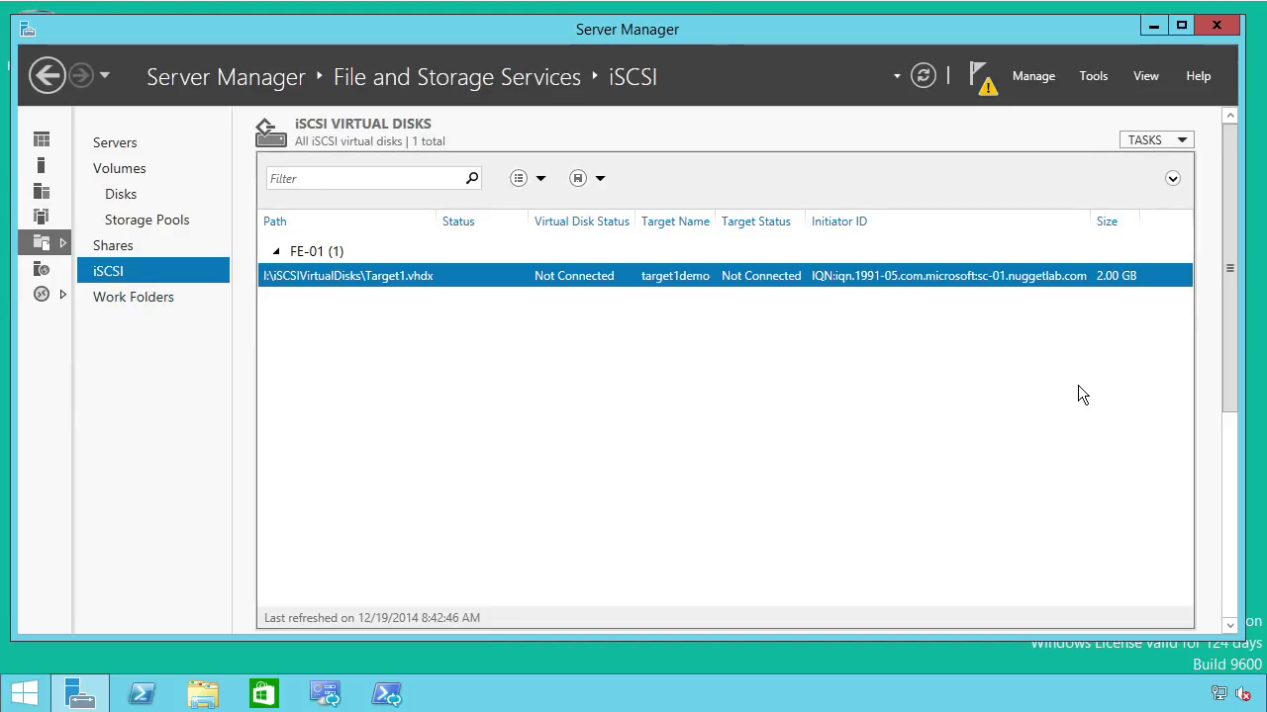
Open Server Manager's Manage menu, then its Tools list of administrative tools
{"action": "left_click", "coordinate": [1035, 79]}
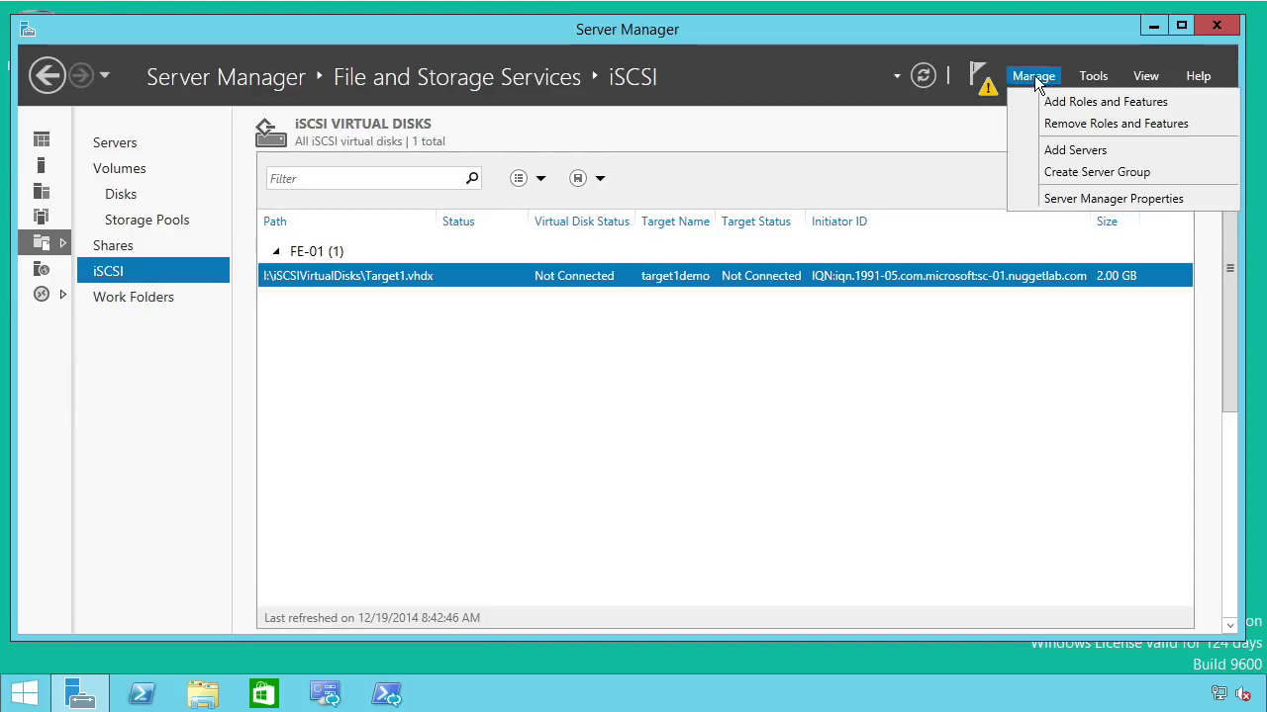
{"action": "left_click", "coordinate": [1095, 80]}
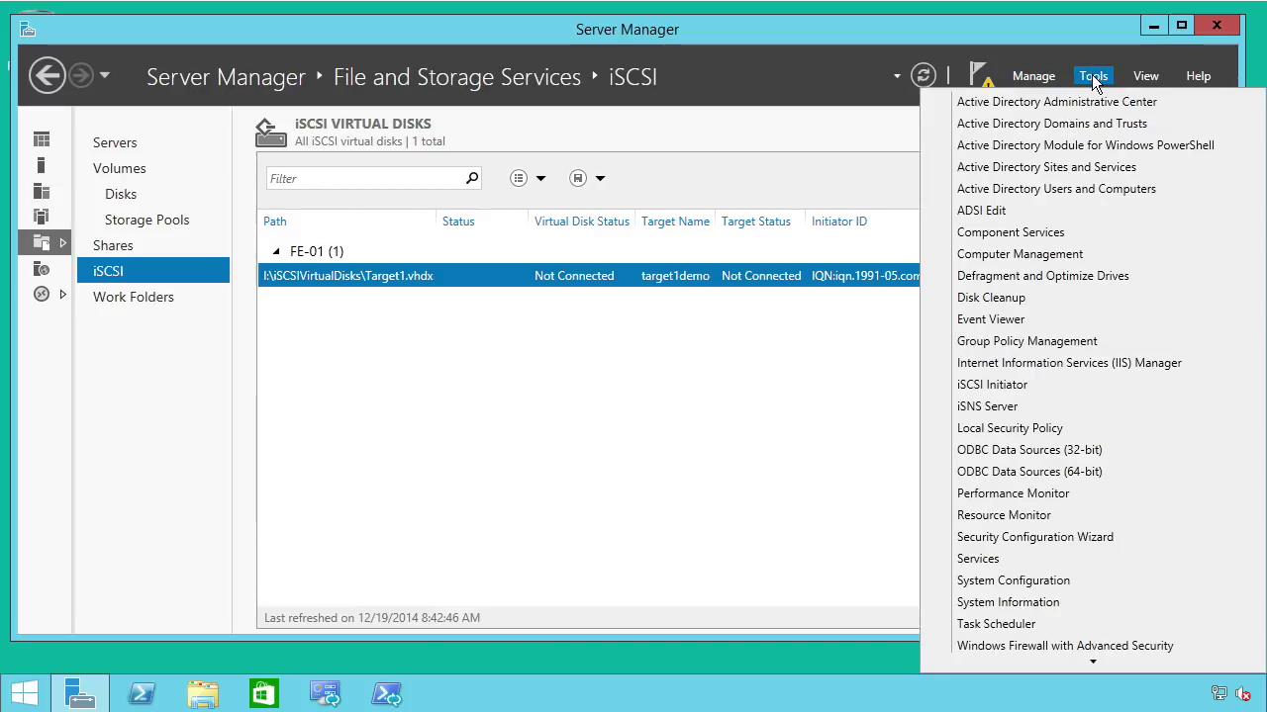
Launch iSNS Server from Tools and move its properties window toward the centre
{"action": "left_click", "coordinate": [987, 408]}
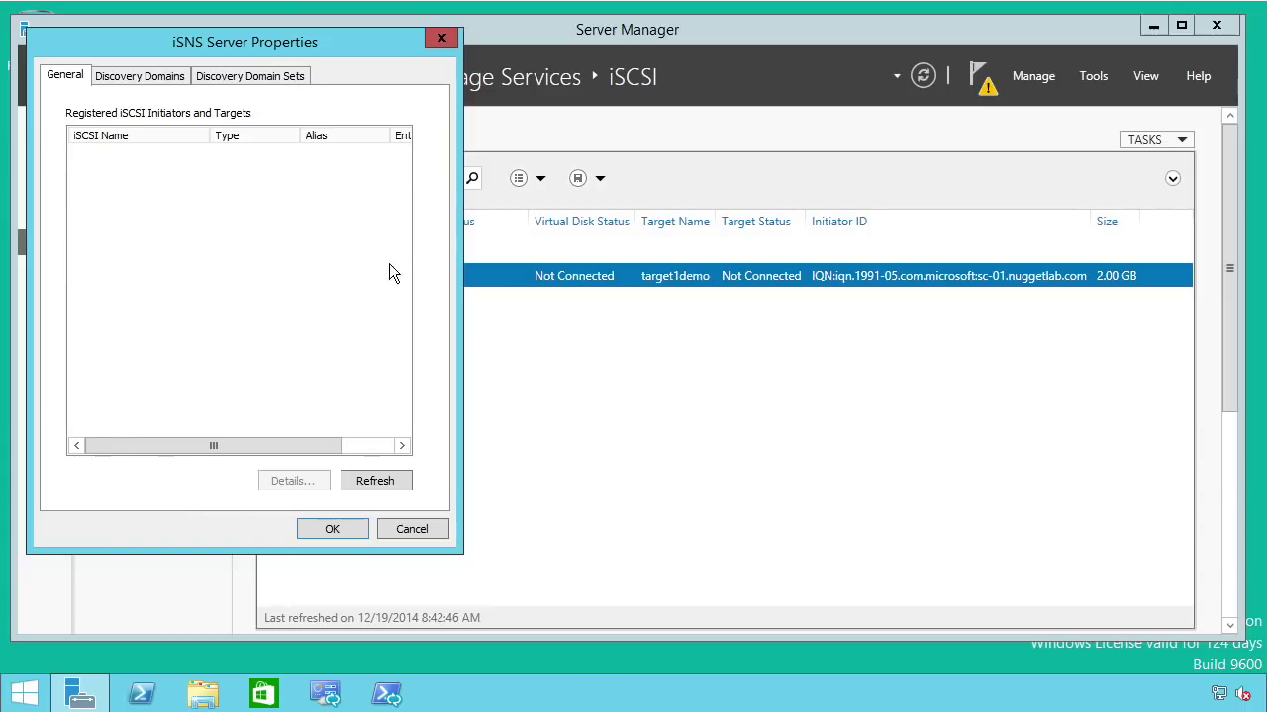
{"action": "left_click_drag", "start_coordinate": [138, 52], "coordinate": [284, 82]}
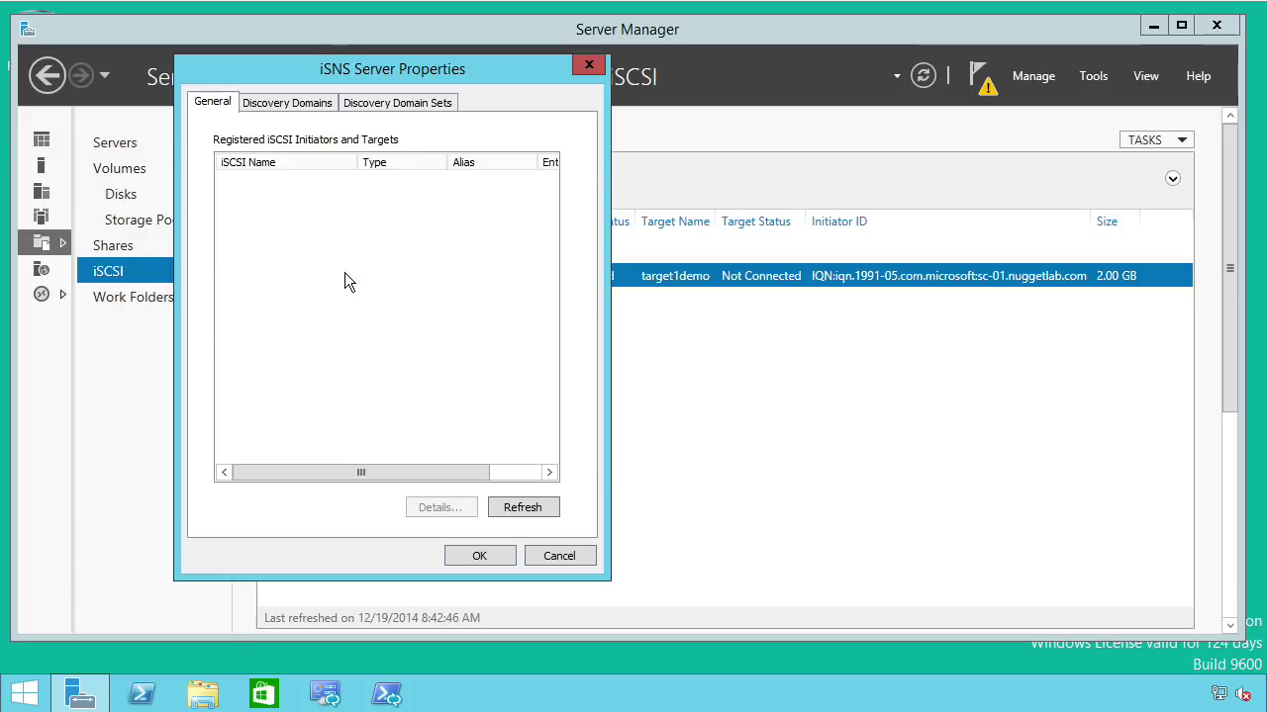
Create a new discovery domain named ChrisAccess on the Discovery Domains page
{"action": "left_click", "coordinate": [292, 102]}
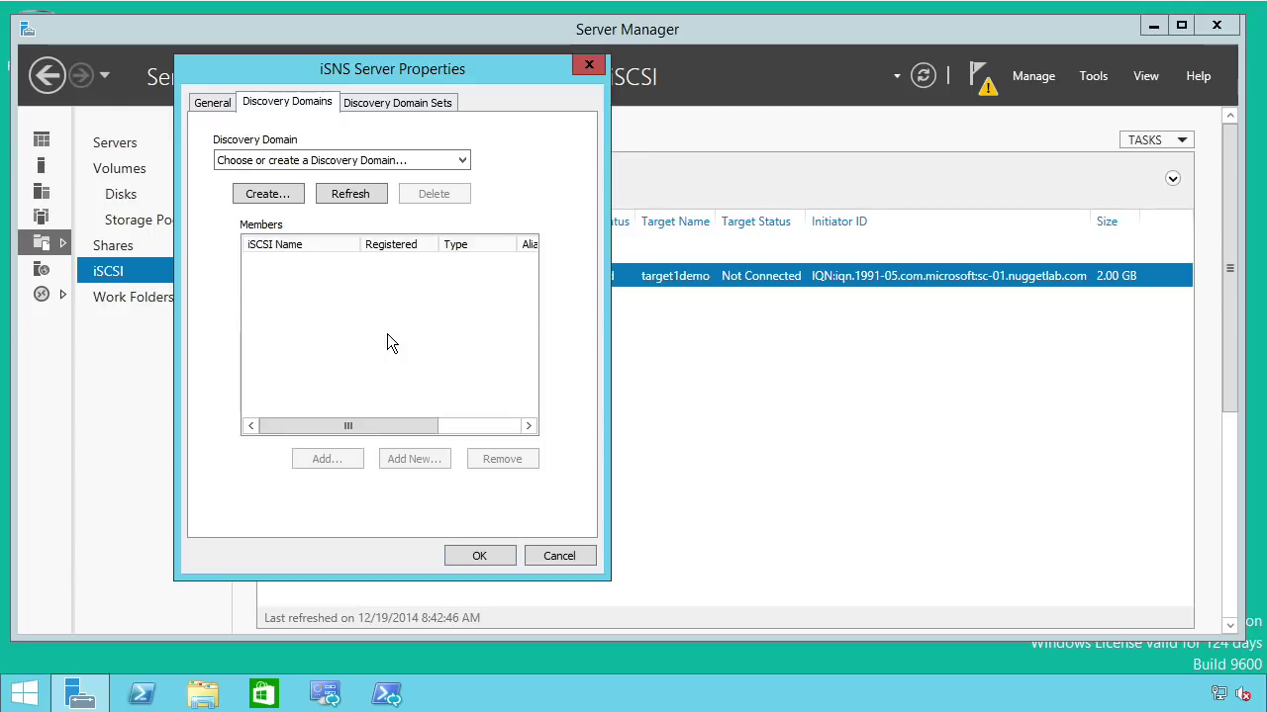
{"action": "left_click", "coordinate": [424, 161]}
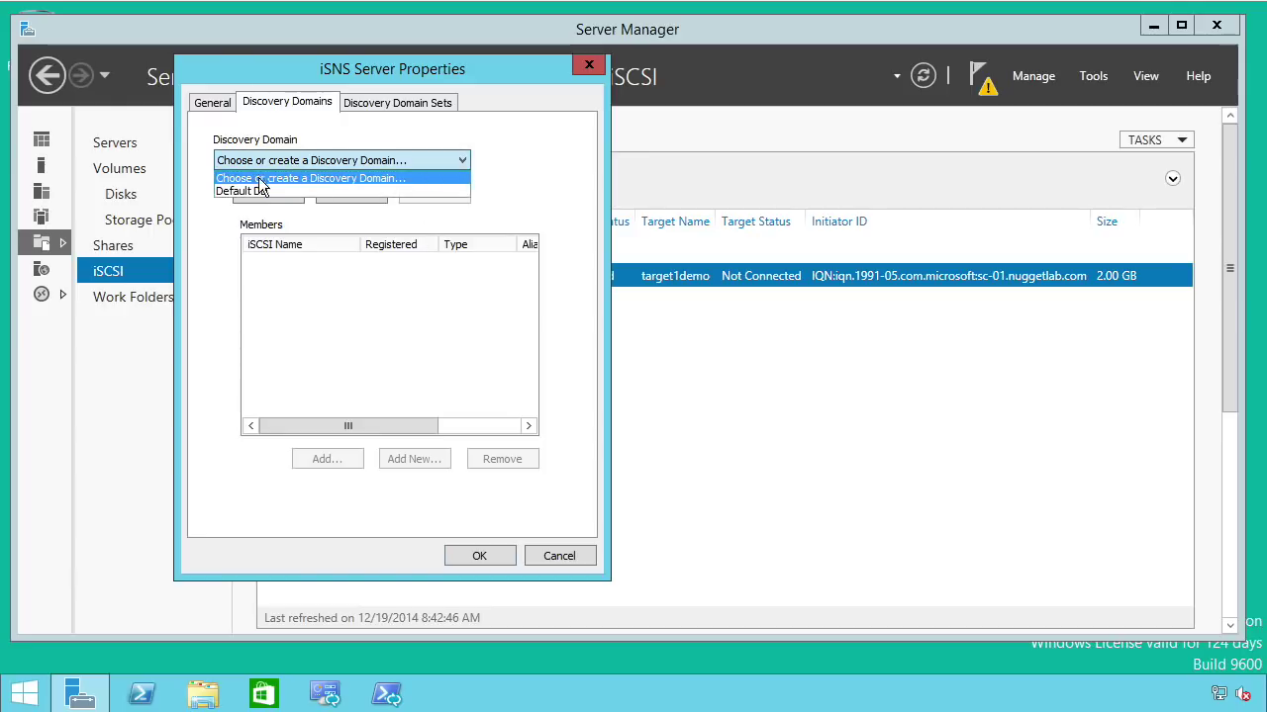
{"action": "left_click", "coordinate": [297, 257]}
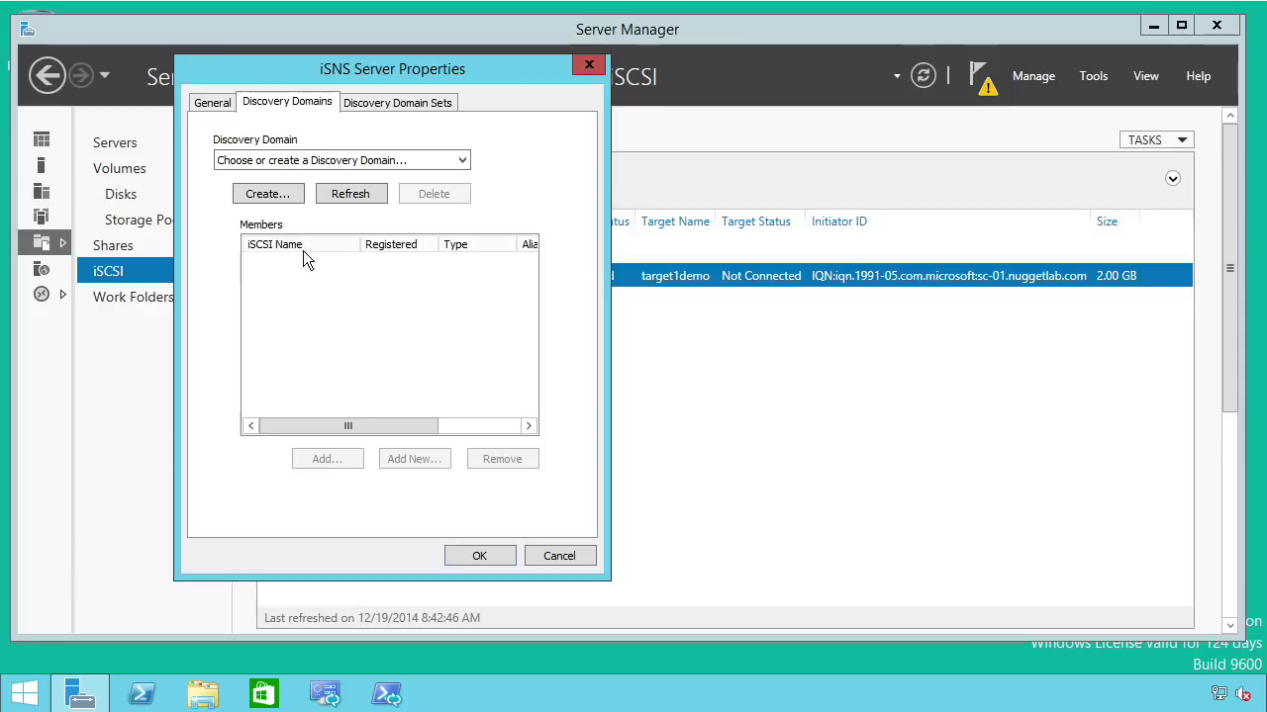
{"action": "left_click", "coordinate": [268, 198]}
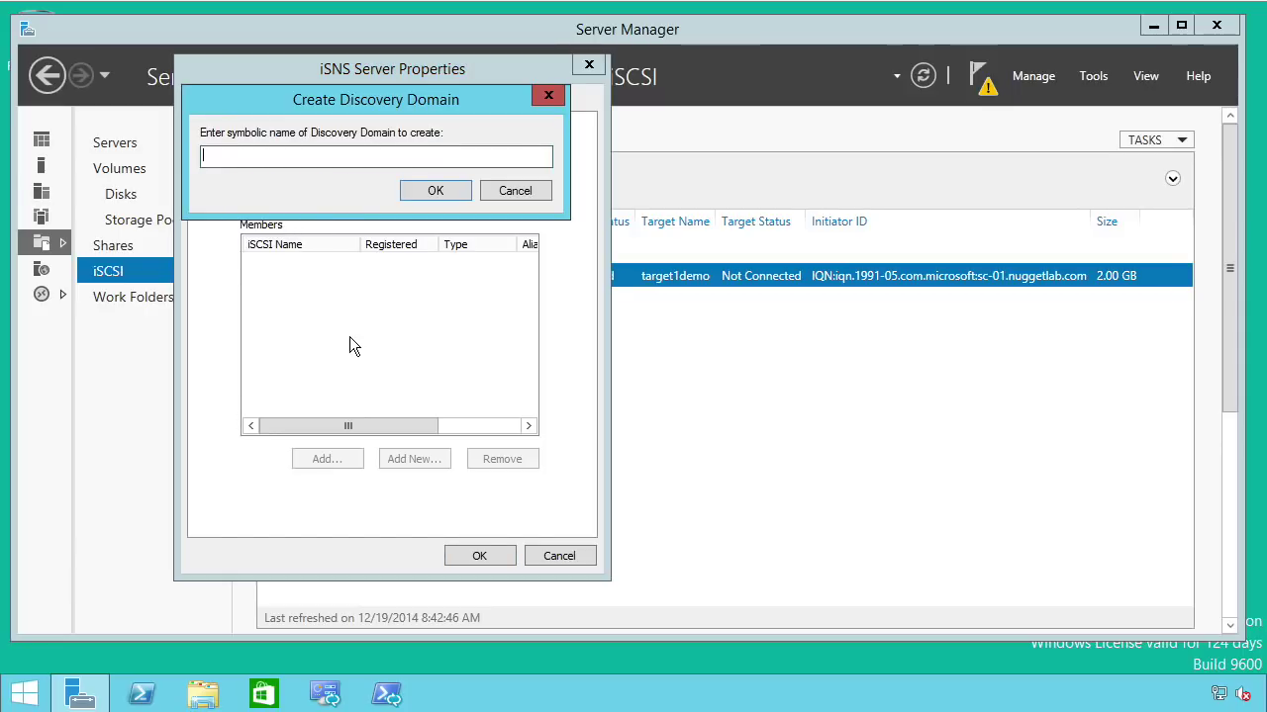
{"action": "type", "text": "ChrisAccess"}
{"action": "left_click", "coordinate": [433, 192]}
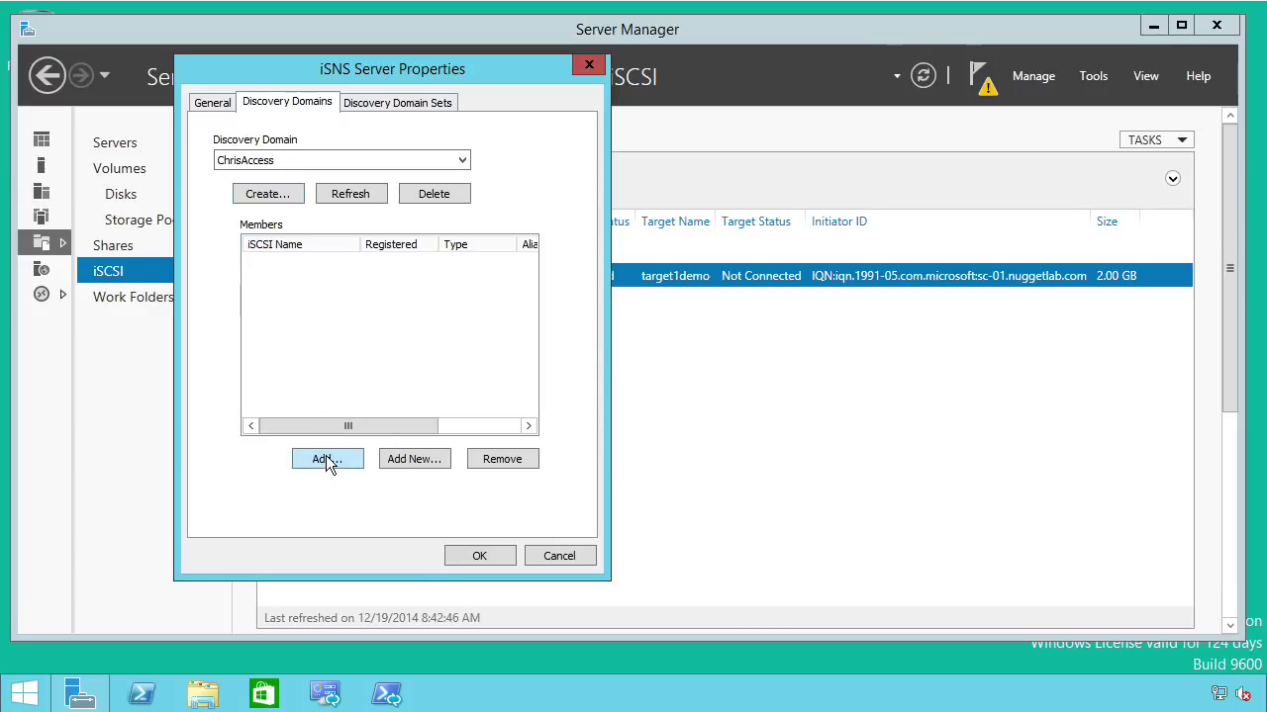
Add sc-01 as a member of the ChrisAccess discovery domain
{"action": "left_click", "coordinate": [418, 461]}
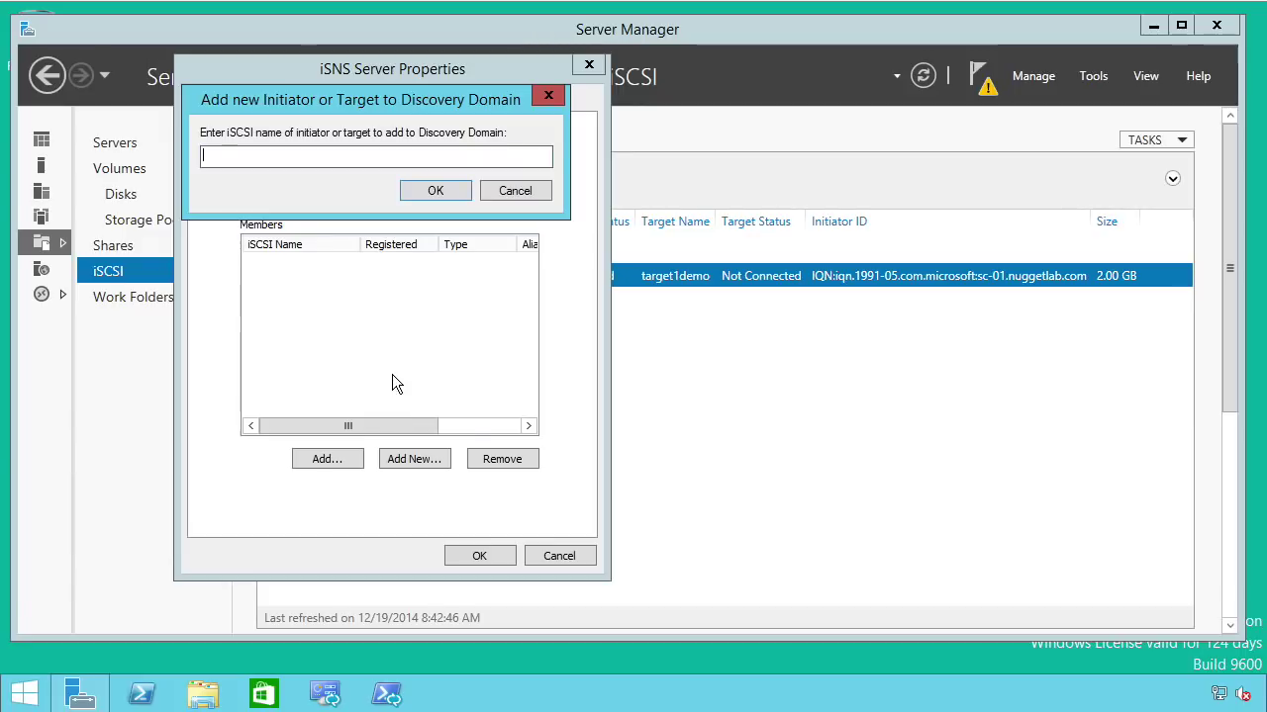
{"action": "type", "text": "sc-01"}
{"action": "key", "text": "Return"}
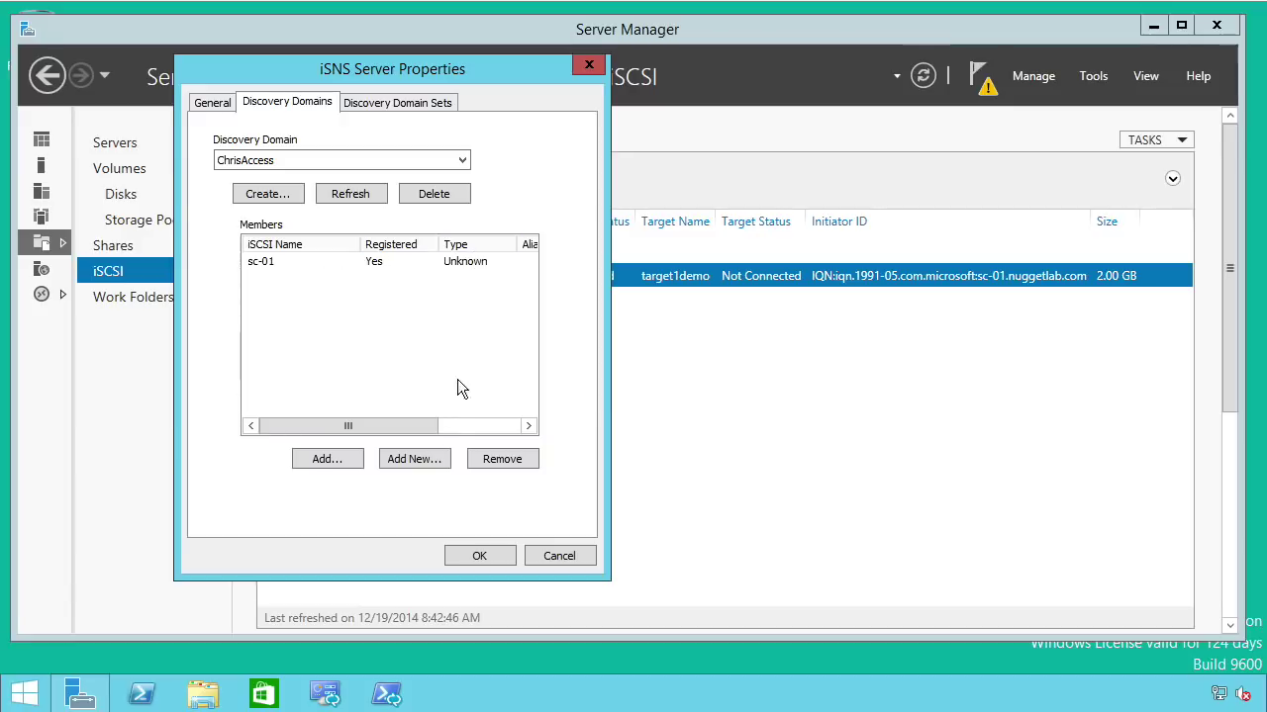
{"action": "left_click_drag", "start_coordinate": [391, 419], "coordinate": [331, 427]}
Check the Discovery Domain Sets list and General registrations, then return to Discovery Domains
{"action": "left_click", "coordinate": [406, 102]}
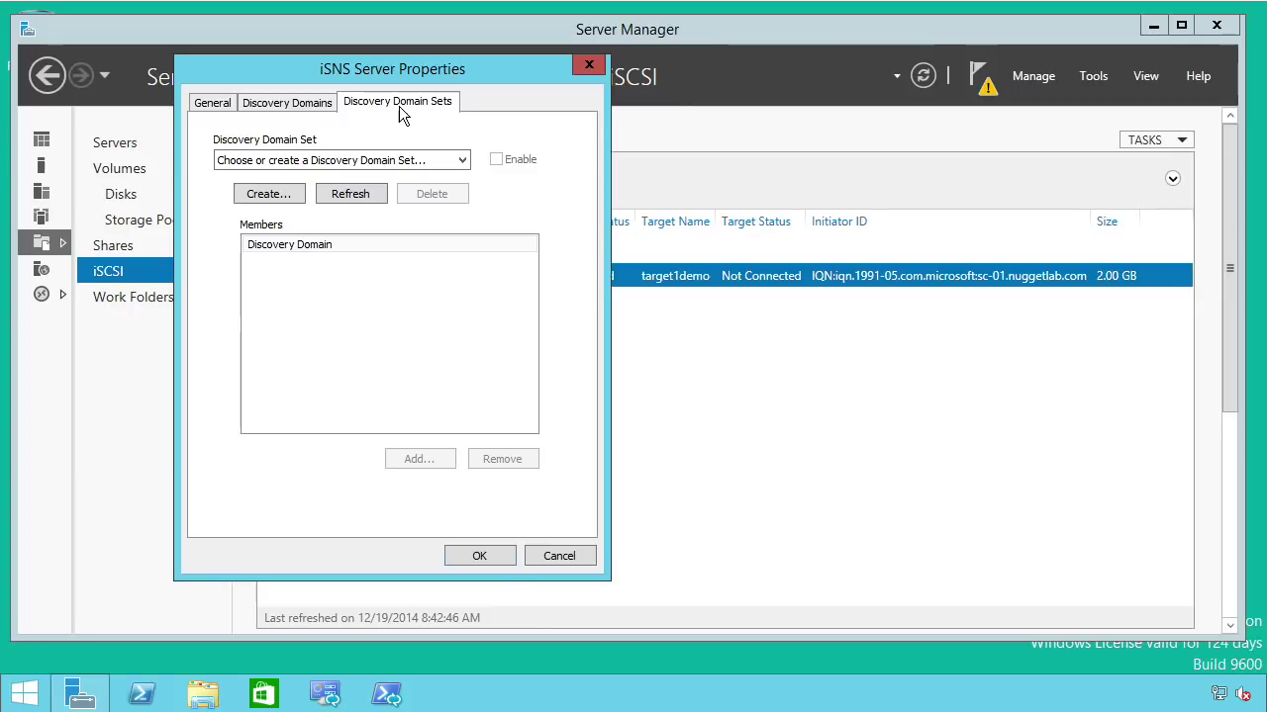
{"action": "left_click", "coordinate": [405, 160]}
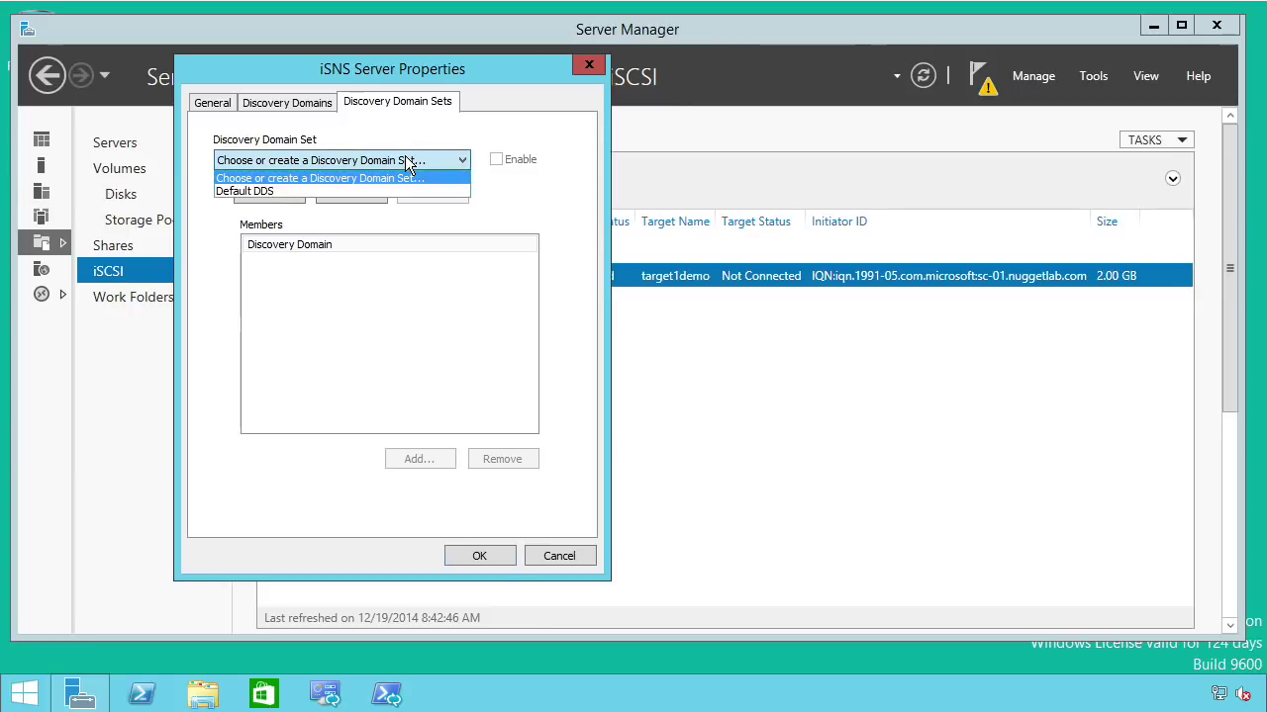
{"action": "left_click", "coordinate": [407, 133]}
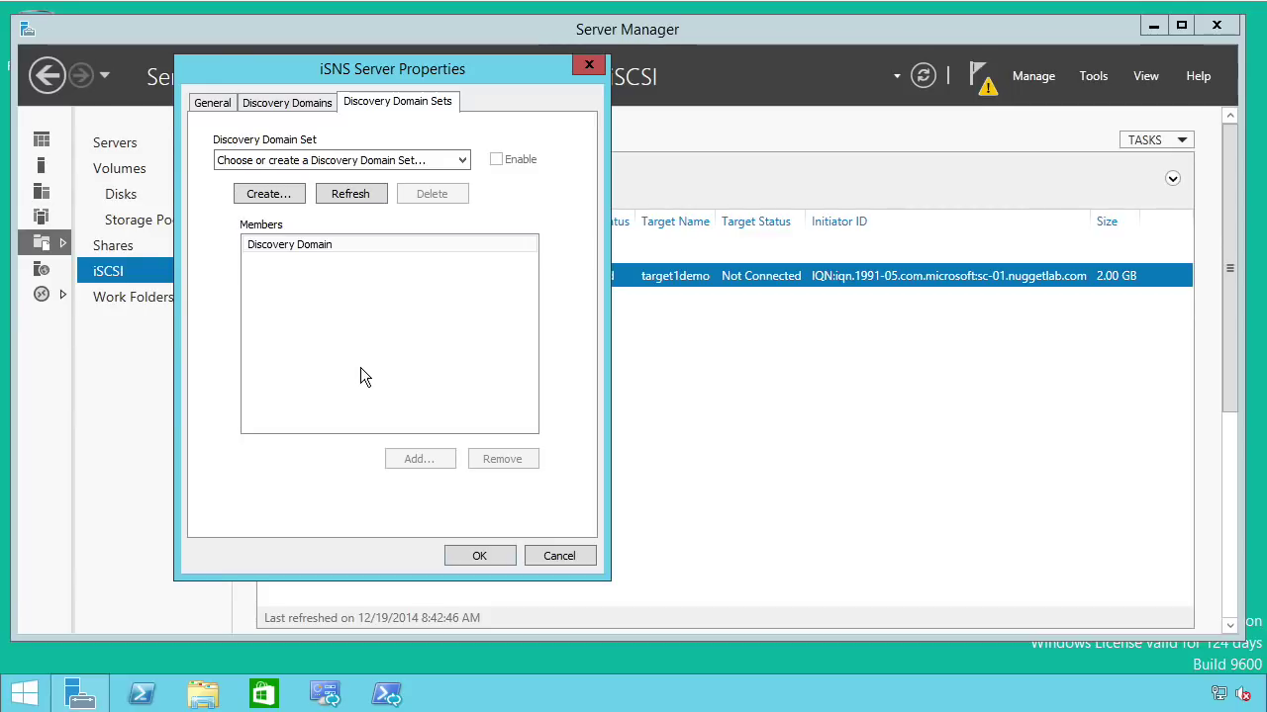
{"action": "left_click", "coordinate": [210, 103]}
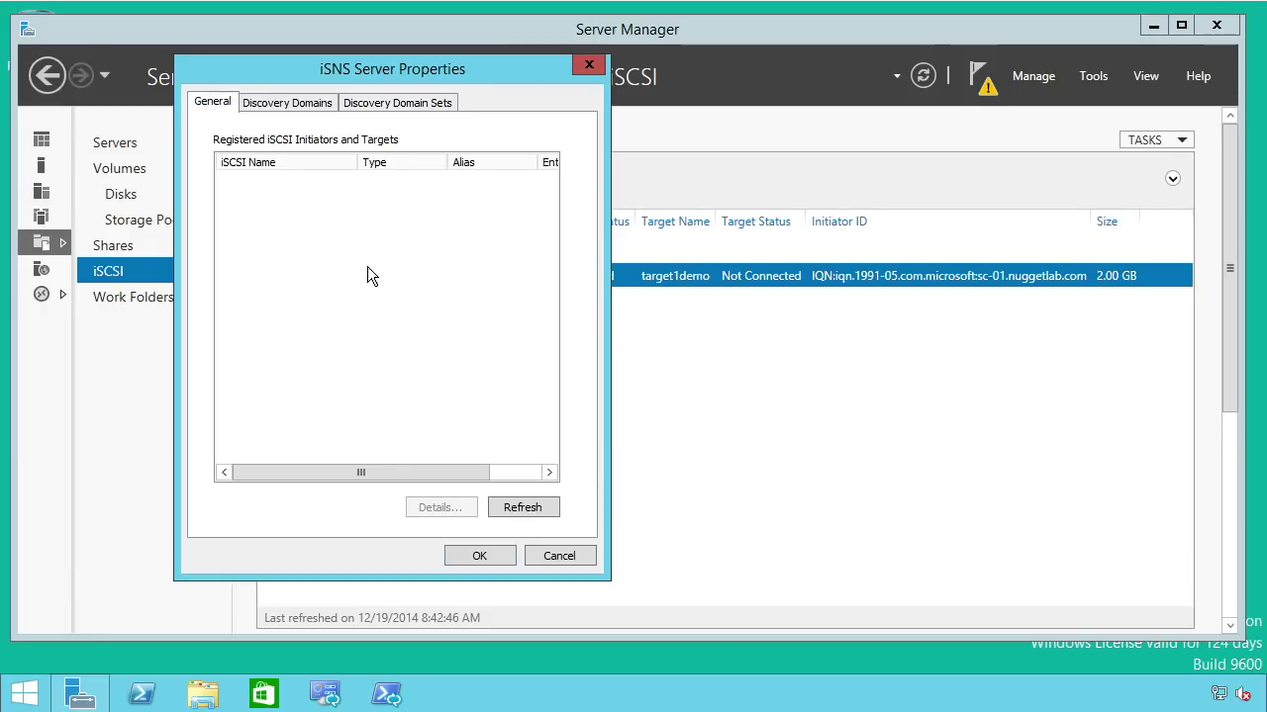
{"action": "left_click", "coordinate": [295, 106]}
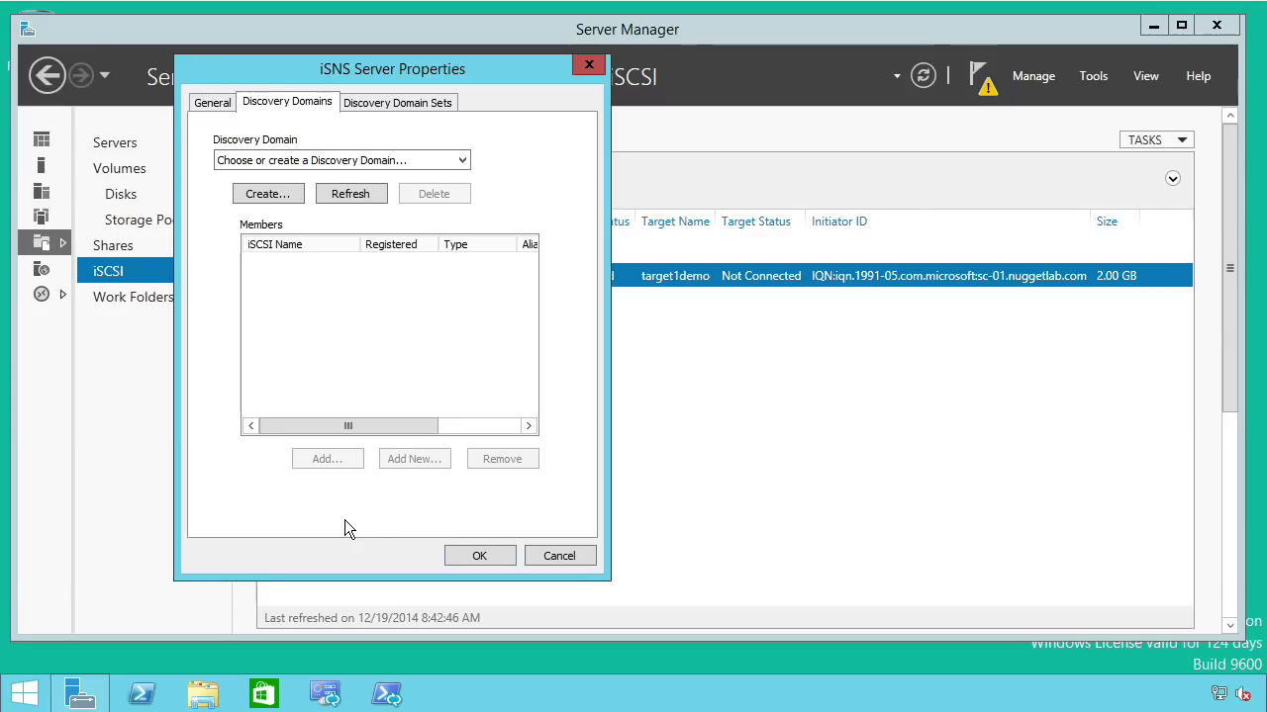
{"action": "left_click", "coordinate": [338, 343]}
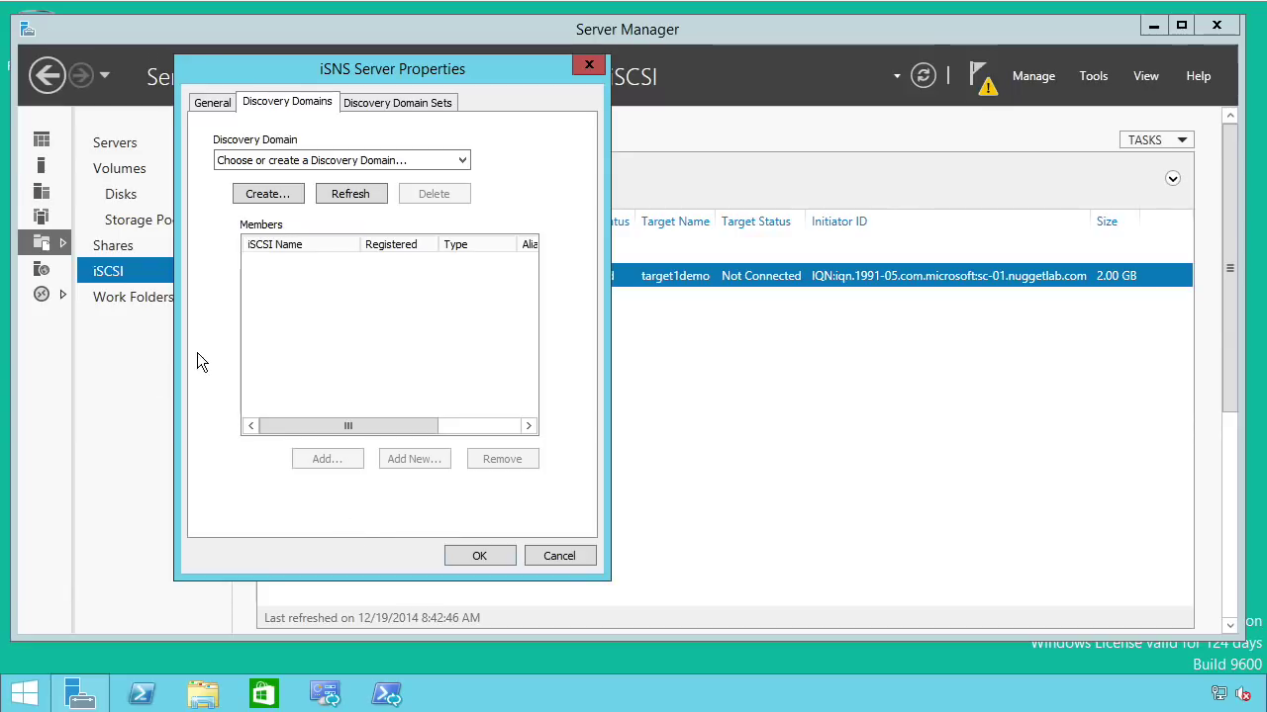